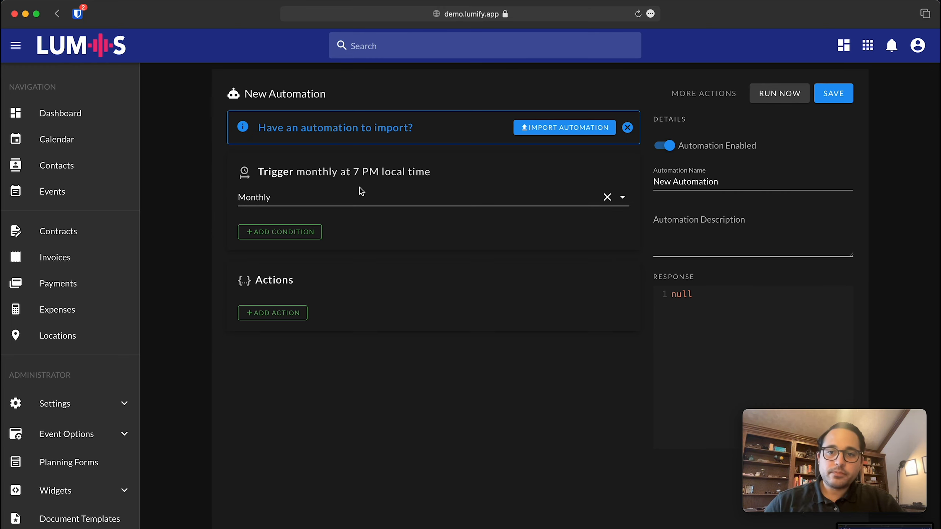
Try the trigger schedule as Every Hour, then Daily, then Weekly.
{"action": "left_click", "coordinate": [347, 201]}
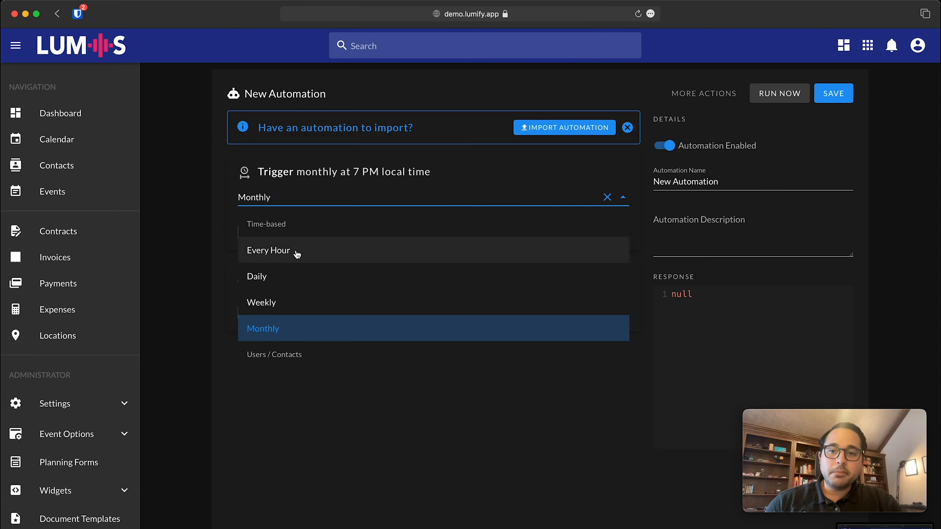
{"action": "scroll", "coordinate": [300, 274], "scroll_direction": "down", "scroll_amount": 2}
{"action": "scroll", "coordinate": [299, 274], "scroll_direction": "up", "scroll_amount": 2}
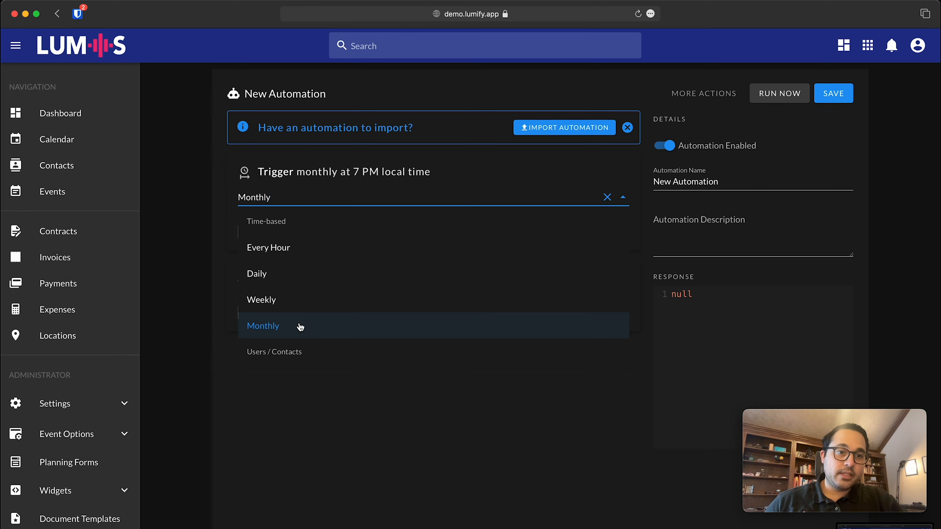
{"action": "left_click", "coordinate": [289, 260]}
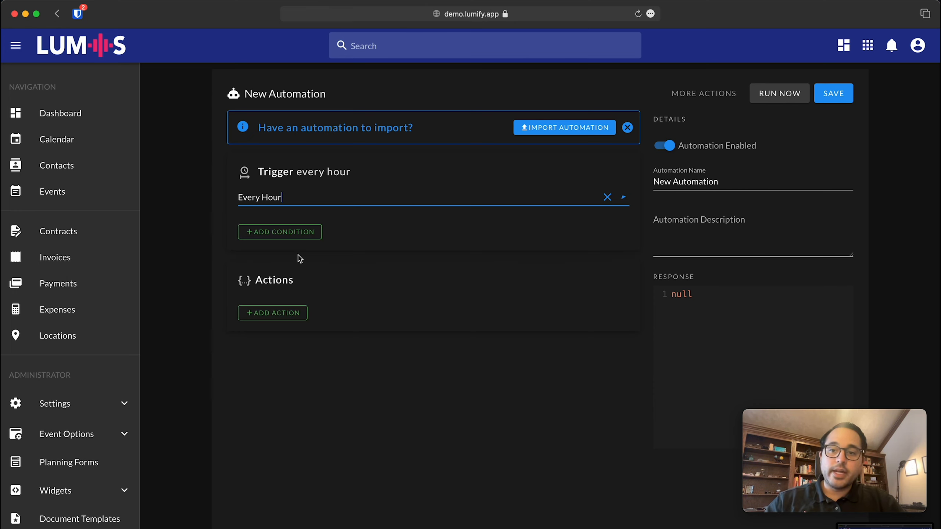
{"action": "left_click", "coordinate": [341, 200]}
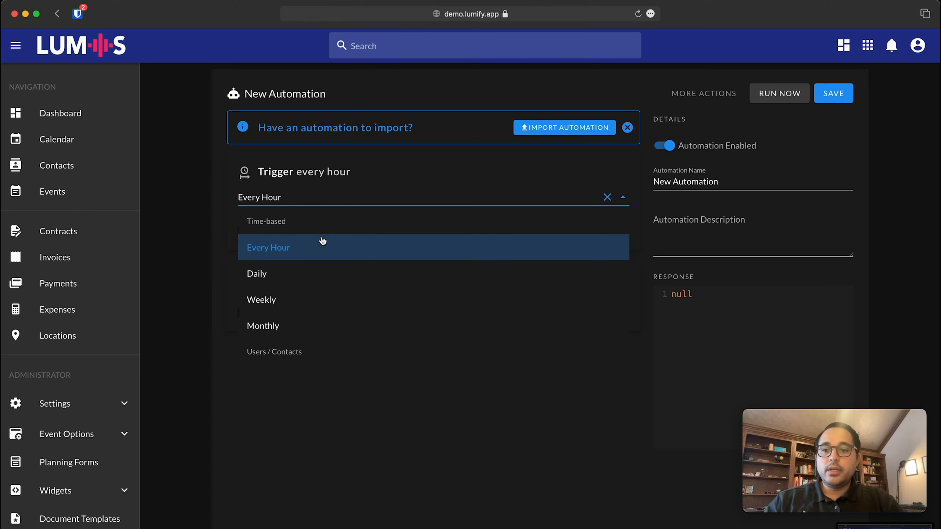
{"action": "left_click", "coordinate": [320, 278]}
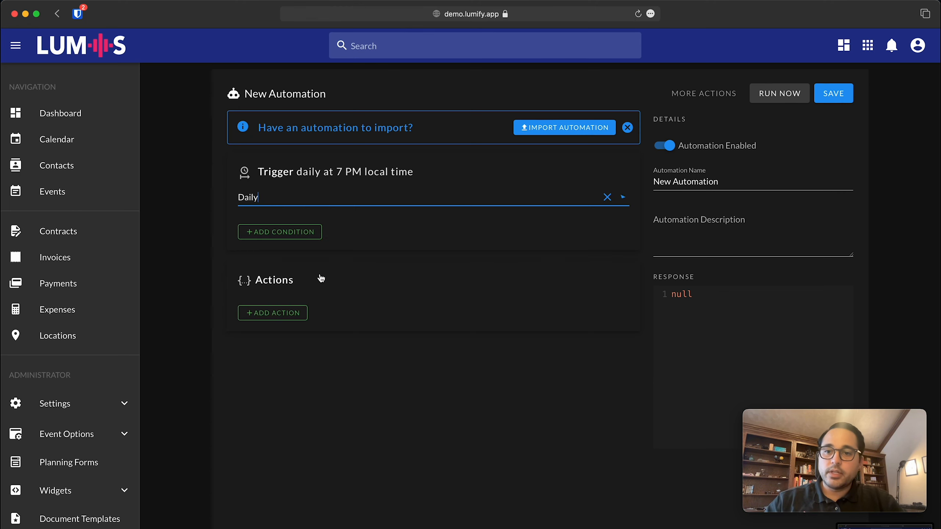
{"action": "left_click", "coordinate": [340, 197]}
{"action": "left_click", "coordinate": [309, 299]}
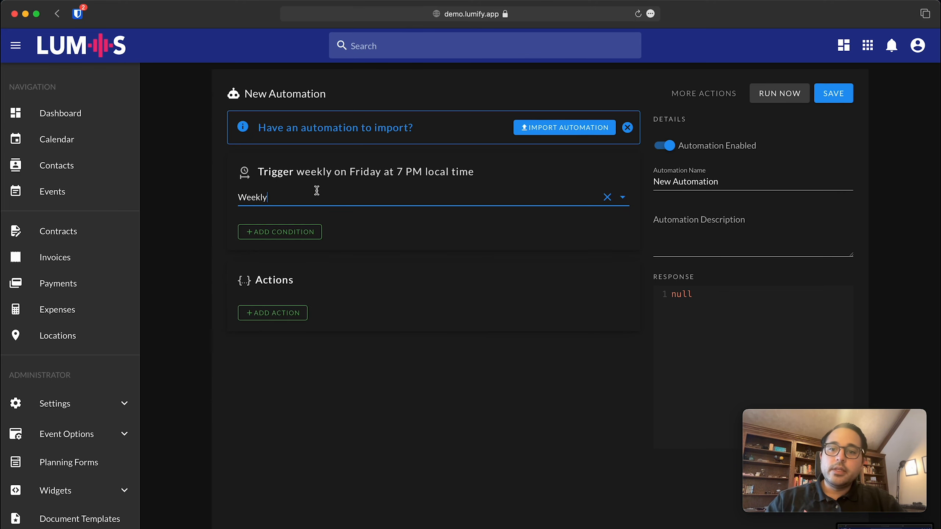
Compare Daily, Weekly and Monthly, settle on Every Hour, and start a trigger condition.
{"action": "left_click", "coordinate": [274, 197]}
{"action": "left_click", "coordinate": [291, 274]}
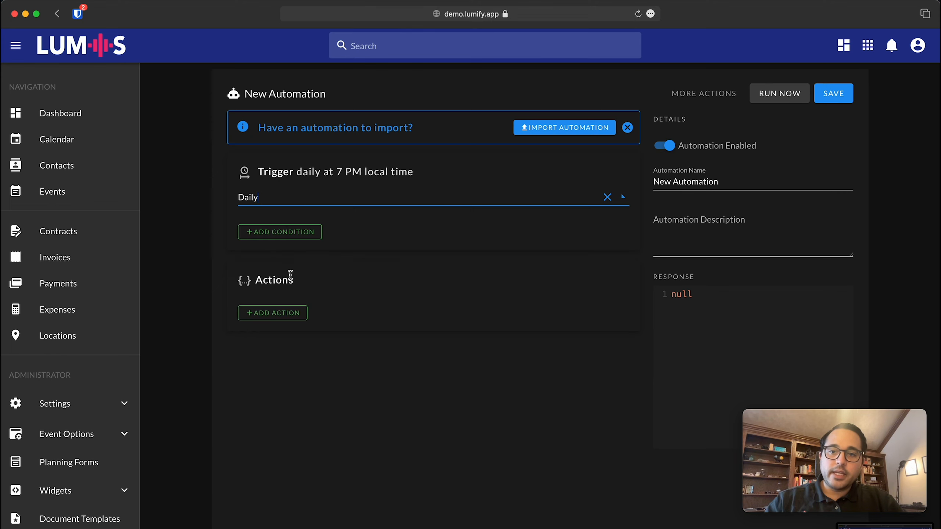
{"action": "left_click", "coordinate": [344, 191]}
{"action": "left_click", "coordinate": [326, 302]}
{"action": "left_click", "coordinate": [331, 200]}
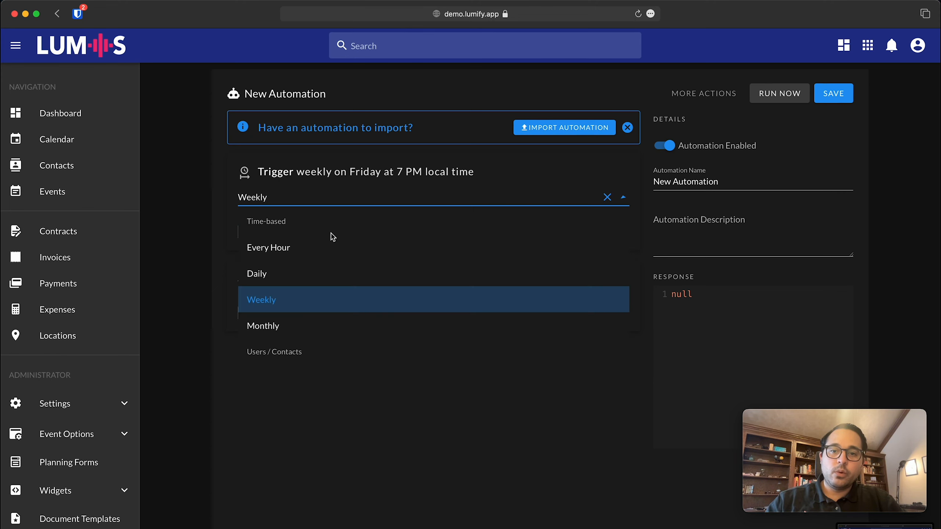
{"action": "left_click", "coordinate": [309, 327]}
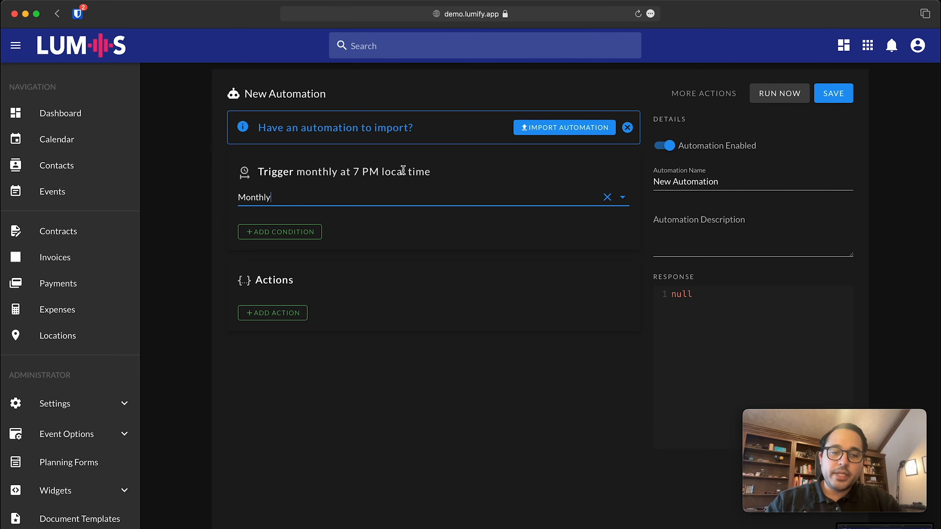
{"action": "left_click", "coordinate": [370, 197]}
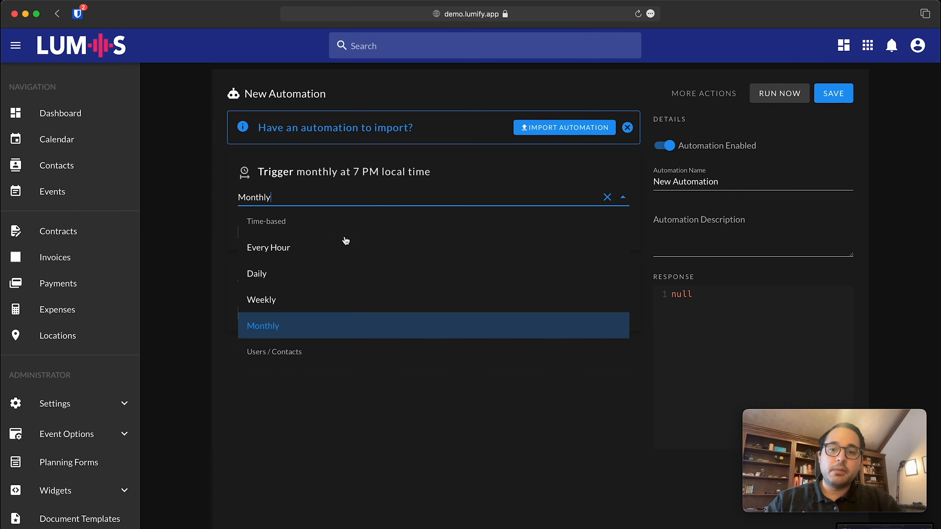
{"action": "left_click", "coordinate": [296, 277]}
{"action": "left_click", "coordinate": [293, 198]}
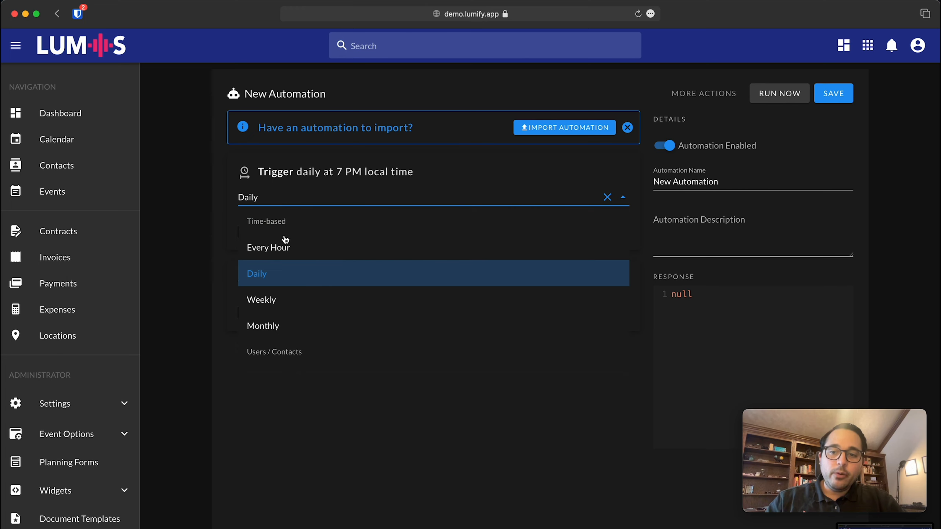
{"action": "left_click", "coordinate": [285, 245]}
{"action": "left_click", "coordinate": [320, 232]}
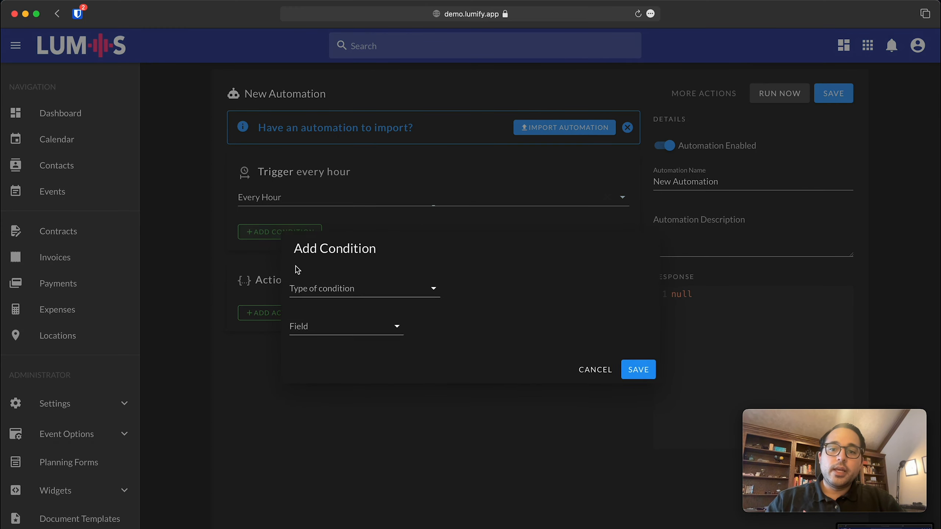
Draft a Where Value condition: dateTime.dayOfWeek Equal to 4.
{"action": "left_click", "coordinate": [354, 301]}
{"action": "left_click", "coordinate": [356, 308]}
{"action": "left_click", "coordinate": [342, 326]}
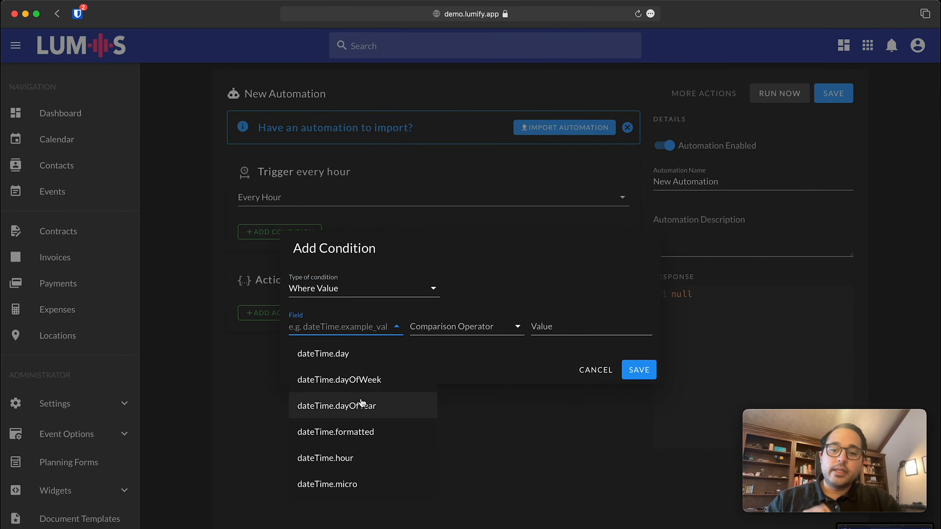
{"action": "left_click", "coordinate": [367, 379]}
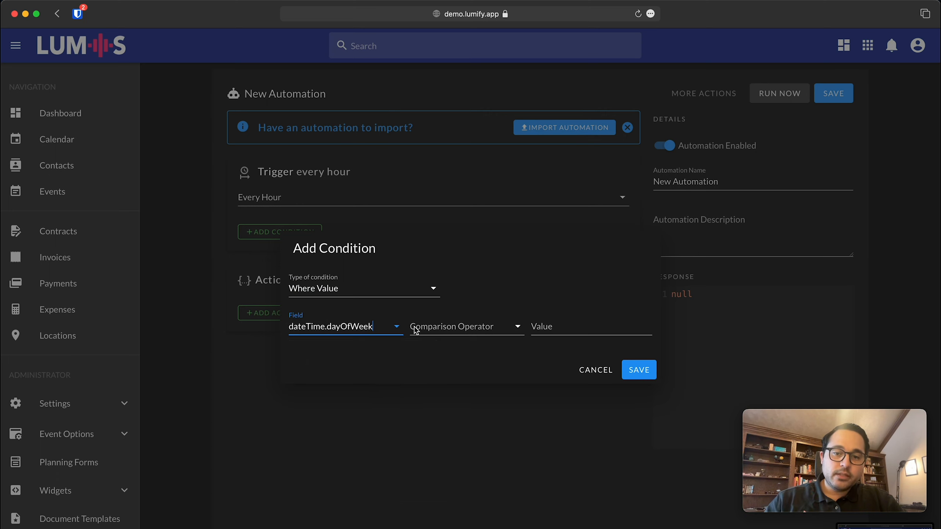
{"action": "left_click", "coordinate": [434, 328]}
{"action": "left_click", "coordinate": [435, 335]}
{"action": "left_click", "coordinate": [575, 326]}
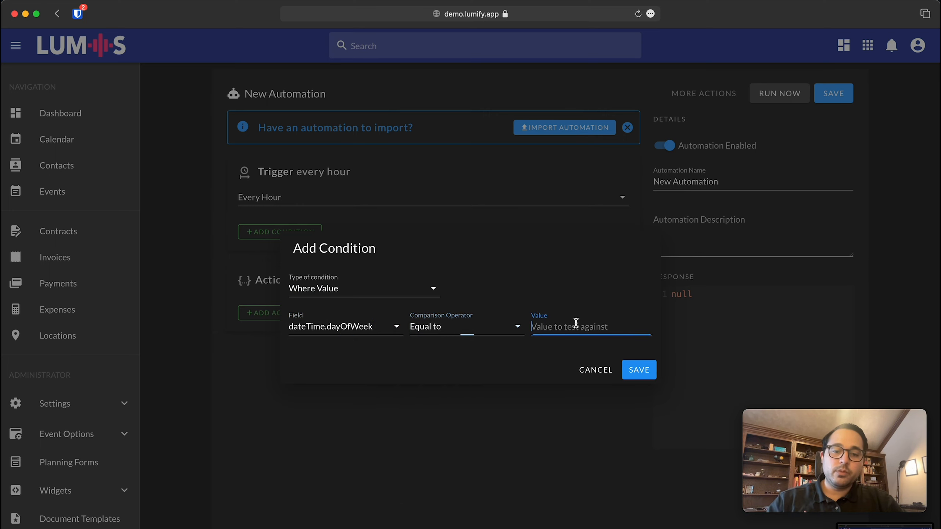
{"action": "type", "text": "4"}
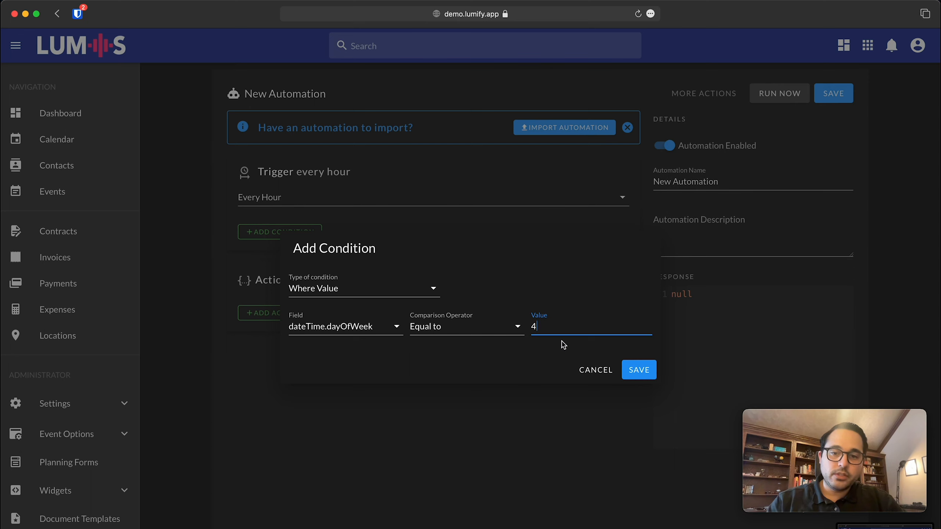
Change the condition to dateTime.hour Equal to 13, then cancel it unsaved.
{"action": "left_click", "coordinate": [351, 320]}
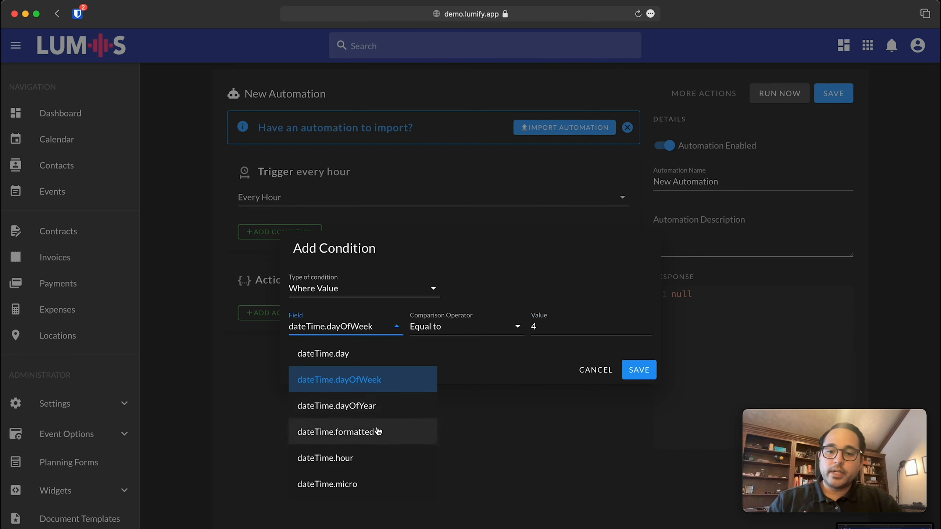
{"action": "left_click", "coordinate": [371, 459]}
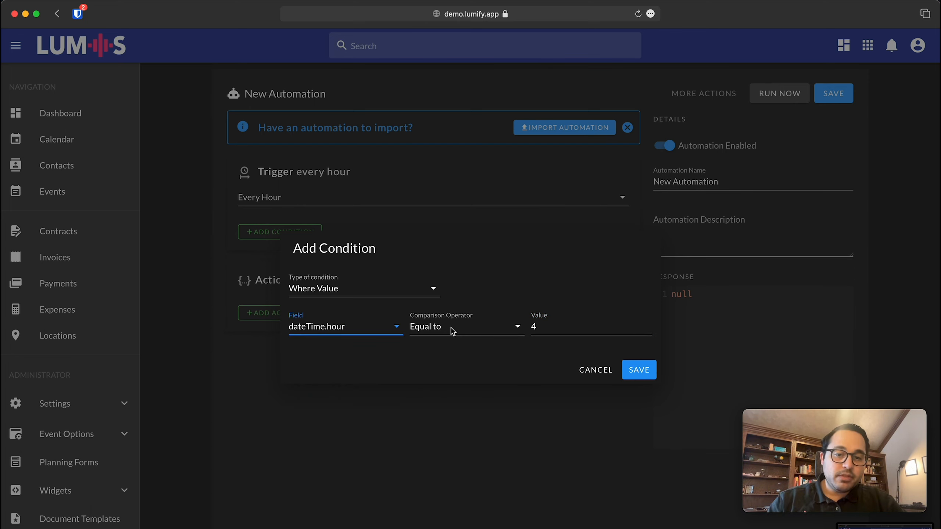
{"action": "left_click", "coordinate": [450, 328]}
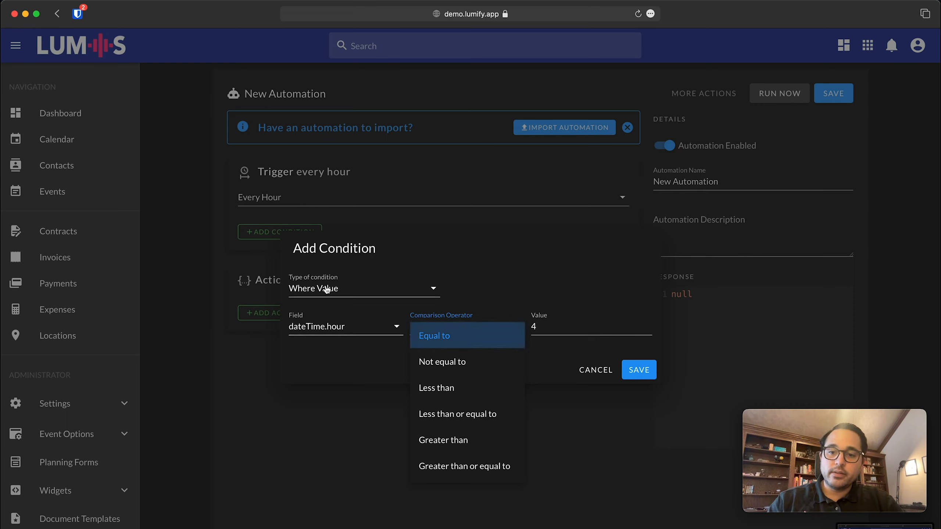
{"action": "left_click", "coordinate": [463, 335]}
{"action": "key", "text": "Tab"}
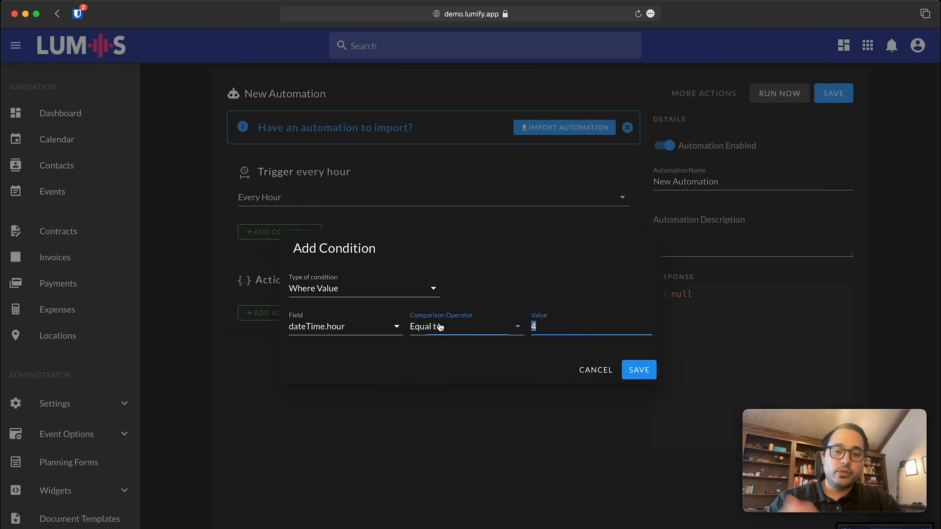
{"action": "type", "text": "13"}
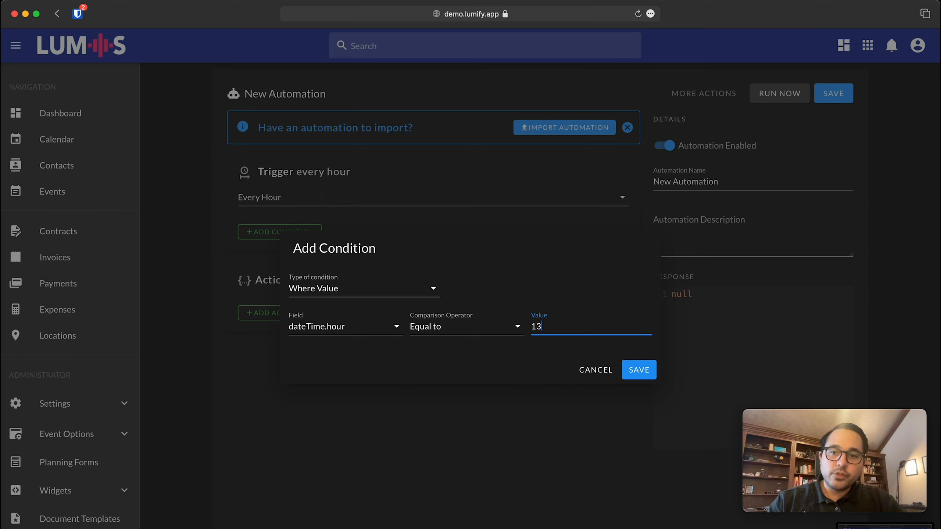
{"action": "left_click", "coordinate": [606, 370]}
Browse the trigger types and set the automation to fire on Event Created.
{"action": "left_click", "coordinate": [499, 200]}
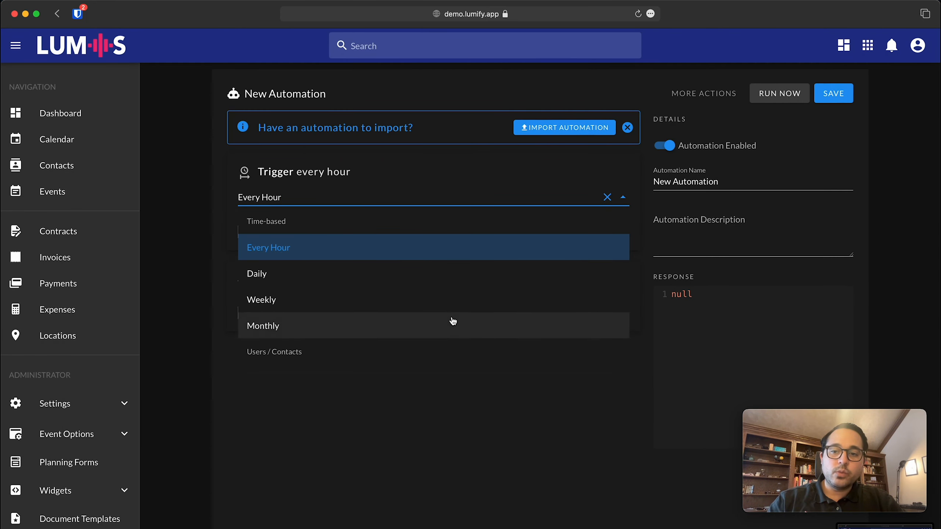
{"action": "scroll", "coordinate": [452, 321], "scroll_direction": "down", "scroll_amount": 2}
{"action": "scroll", "coordinate": [452, 321], "scroll_direction": "down", "scroll_amount": 2}
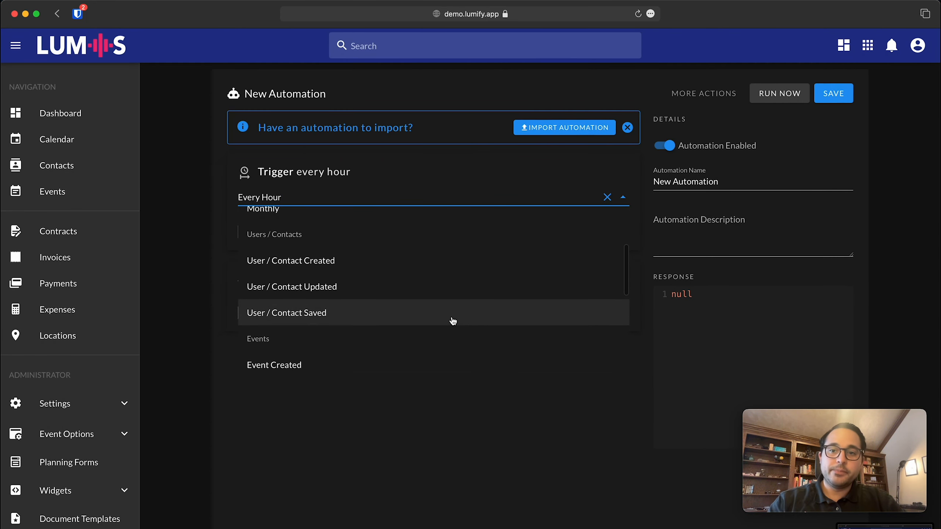
{"action": "scroll", "coordinate": [452, 321], "scroll_direction": "down", "scroll_amount": 1}
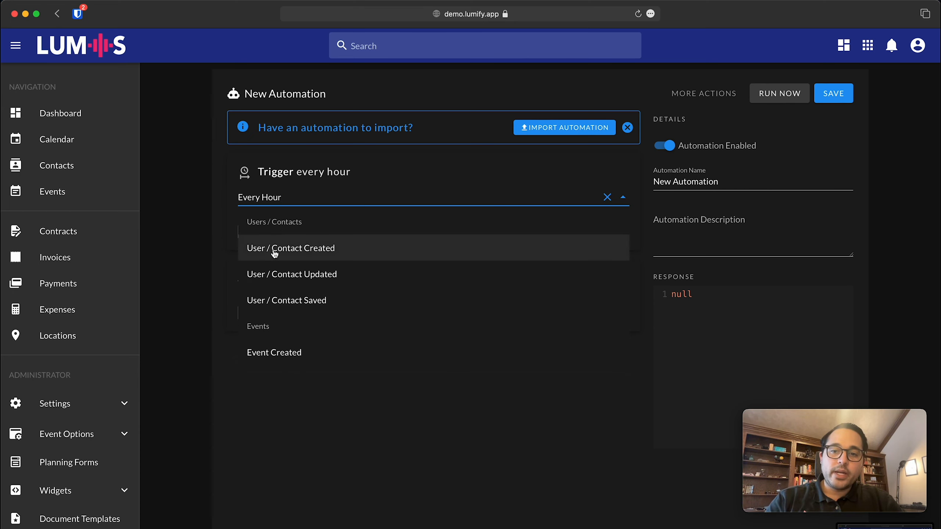
{"action": "scroll", "coordinate": [342, 263], "scroll_direction": "down", "scroll_amount": 3}
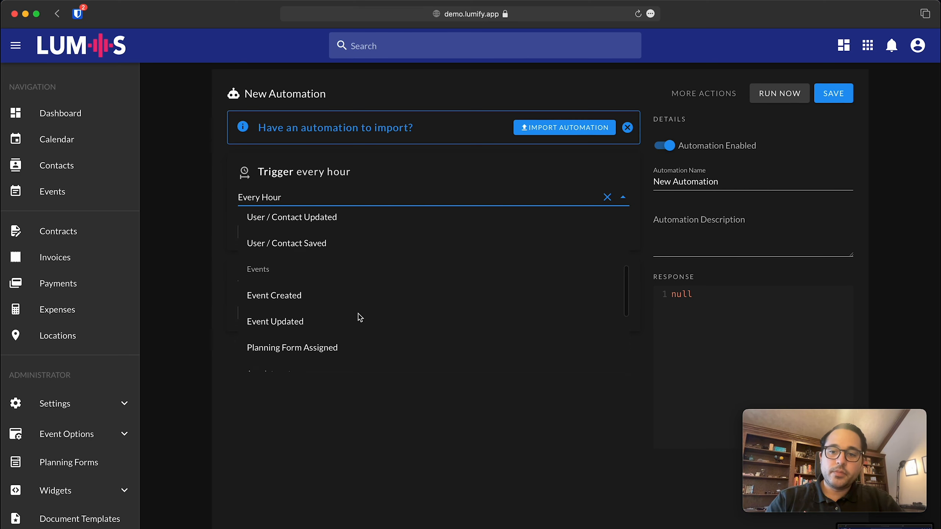
{"action": "scroll", "coordinate": [290, 289], "scroll_direction": "down", "scroll_amount": 5}
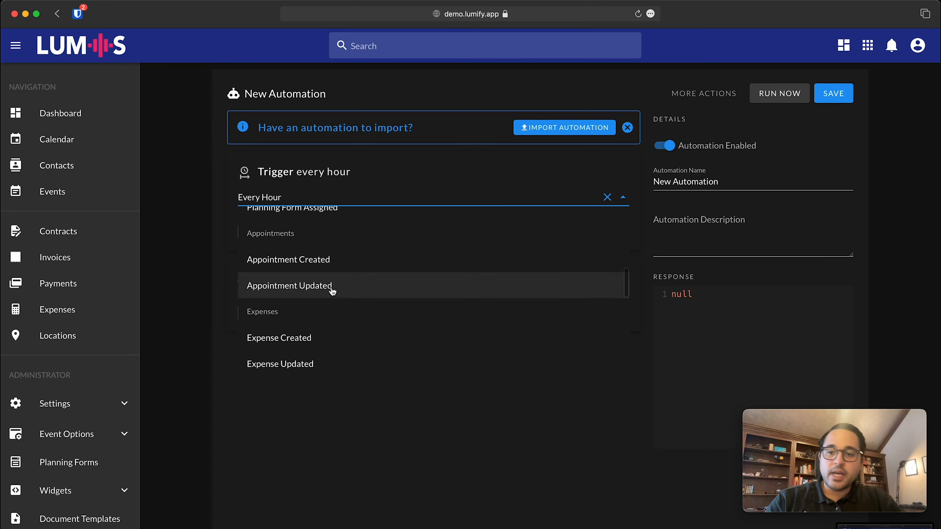
{"action": "scroll", "coordinate": [327, 328], "scroll_direction": "down", "scroll_amount": 12}
{"action": "scroll", "coordinate": [328, 328], "scroll_direction": "down", "scroll_amount": 4}
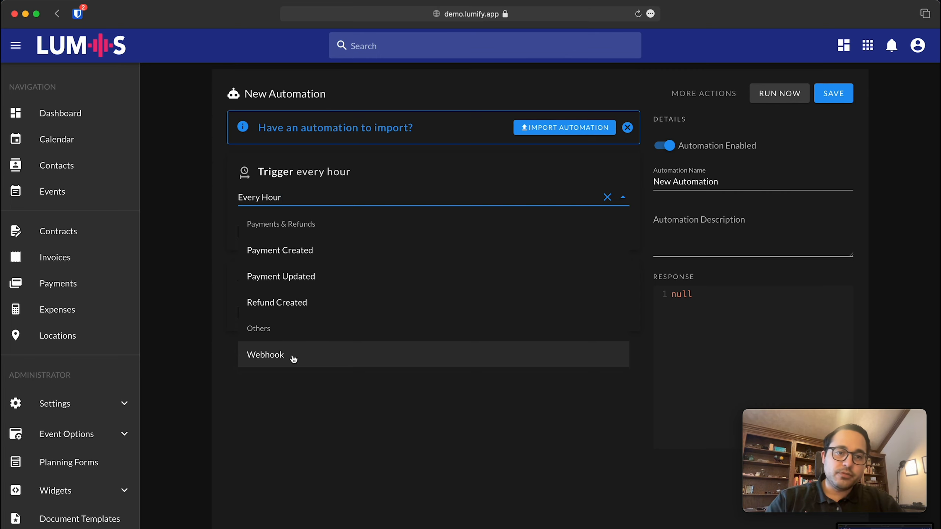
{"action": "scroll", "coordinate": [294, 358], "scroll_direction": "up", "scroll_amount": 5}
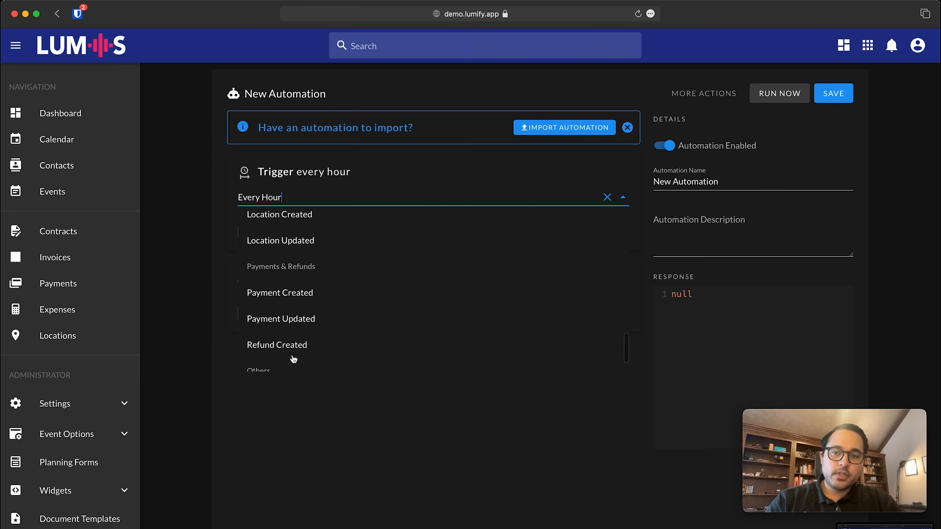
{"action": "scroll", "coordinate": [293, 359], "scroll_direction": "up", "scroll_amount": 5}
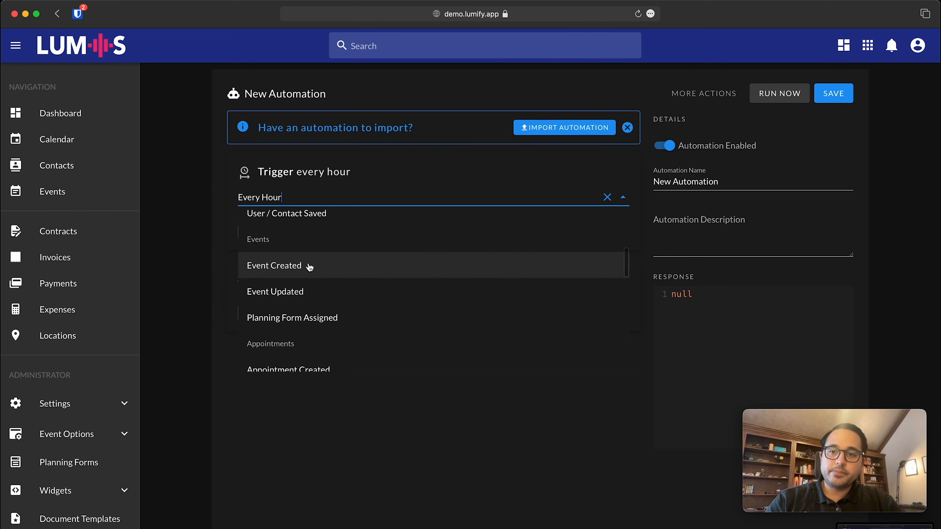
{"action": "left_click", "coordinate": [309, 266]}
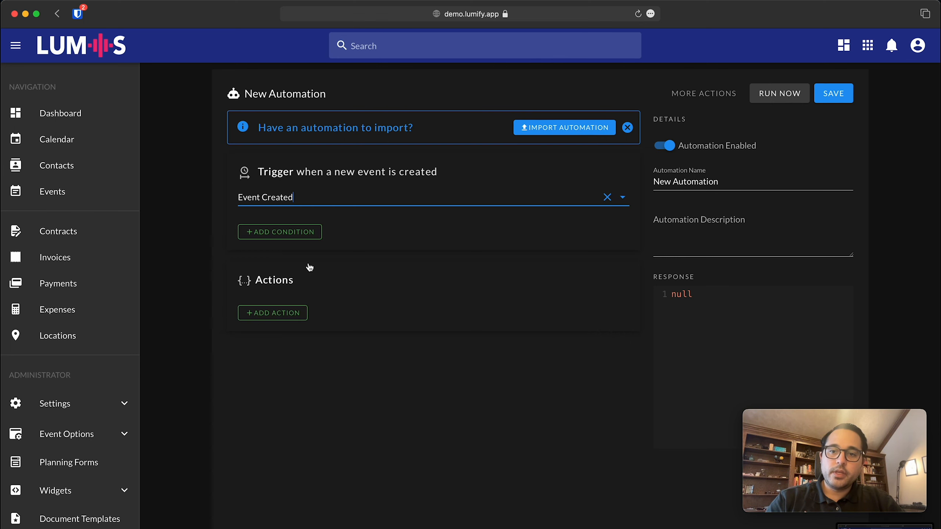
{"action": "left_click", "coordinate": [267, 232]}
{"action": "left_click", "coordinate": [205, 281]}
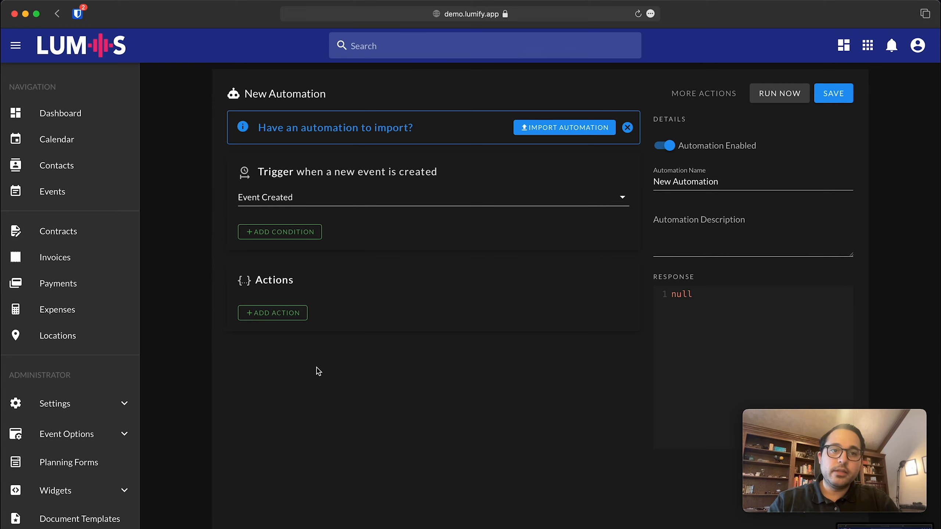
{"action": "right_click", "coordinate": [105, 200]}
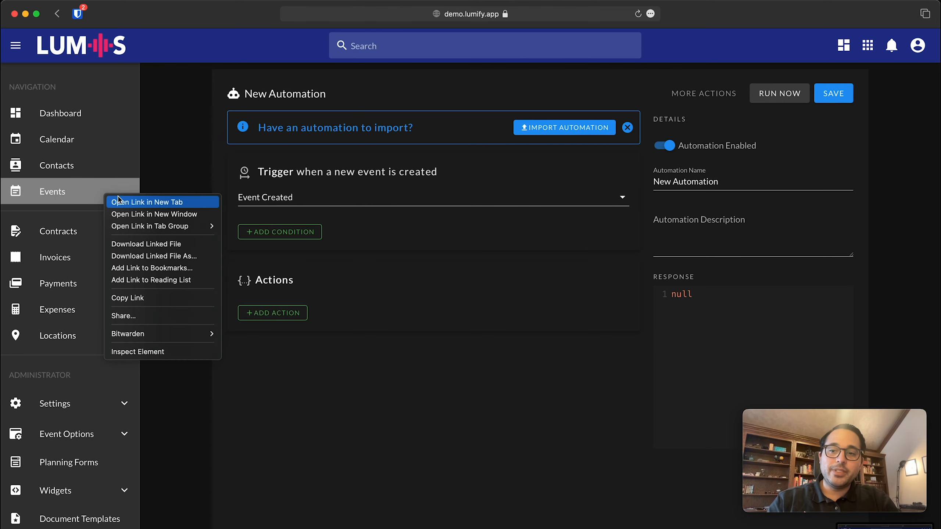
{"action": "left_click", "coordinate": [127, 201]}
{"action": "left_click", "coordinate": [580, 17]}
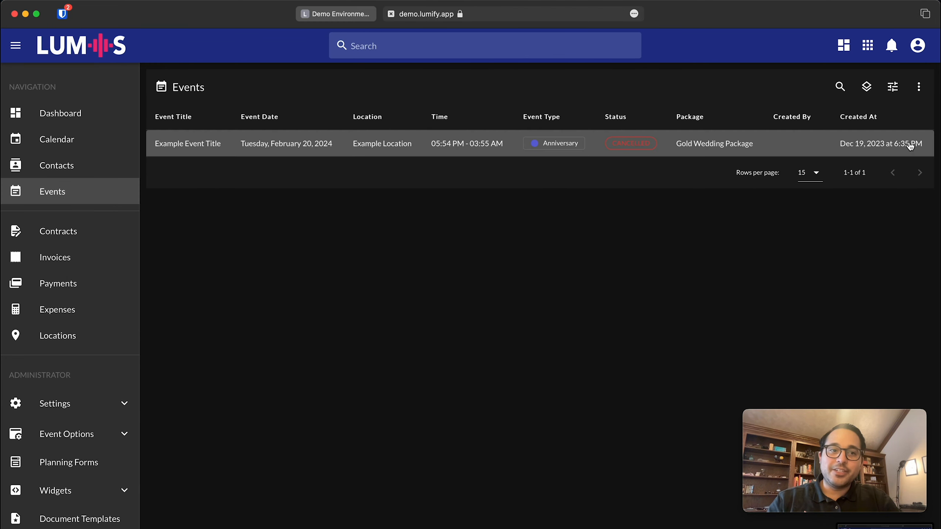
{"action": "left_click", "coordinate": [918, 86]}
{"action": "left_click", "coordinate": [910, 117]}
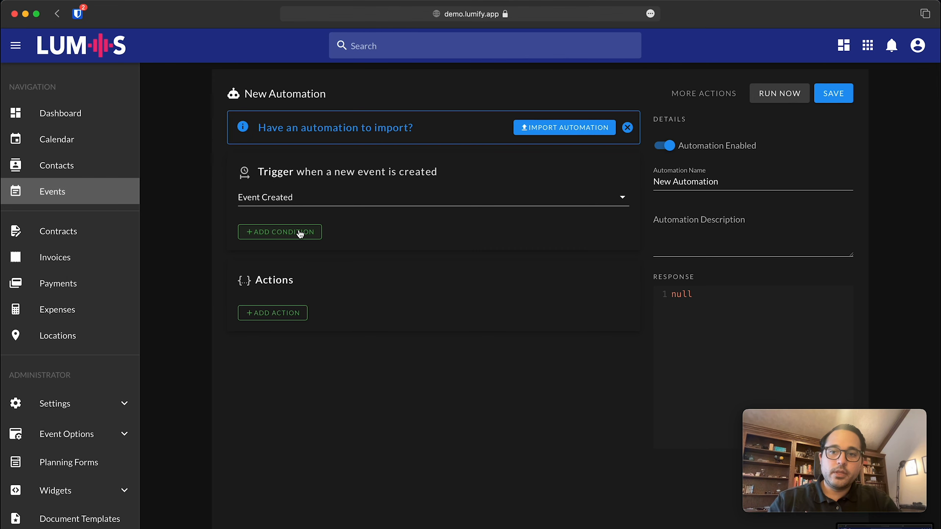
{"action": "left_click", "coordinate": [300, 233]}
Start a Where Value condition on the field event.meta.source.
{"action": "left_click", "coordinate": [356, 283]}
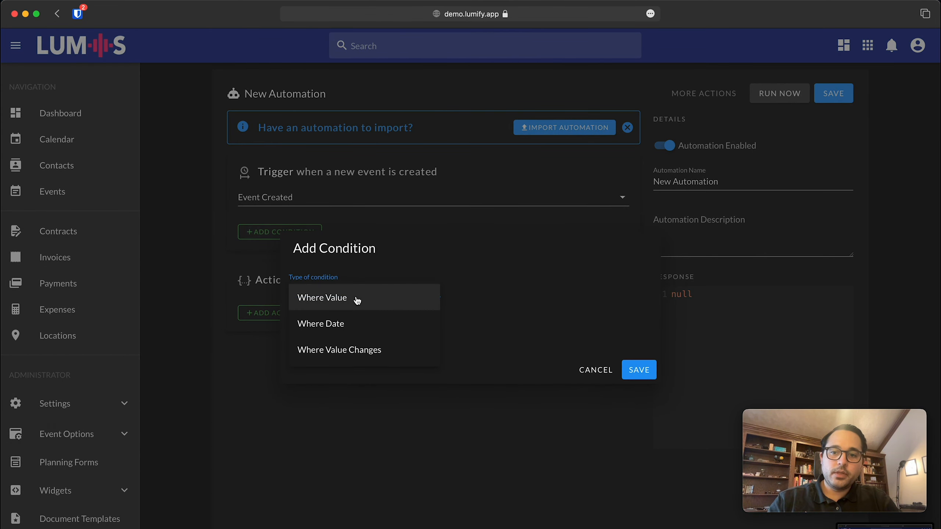
{"action": "left_click", "coordinate": [338, 299]}
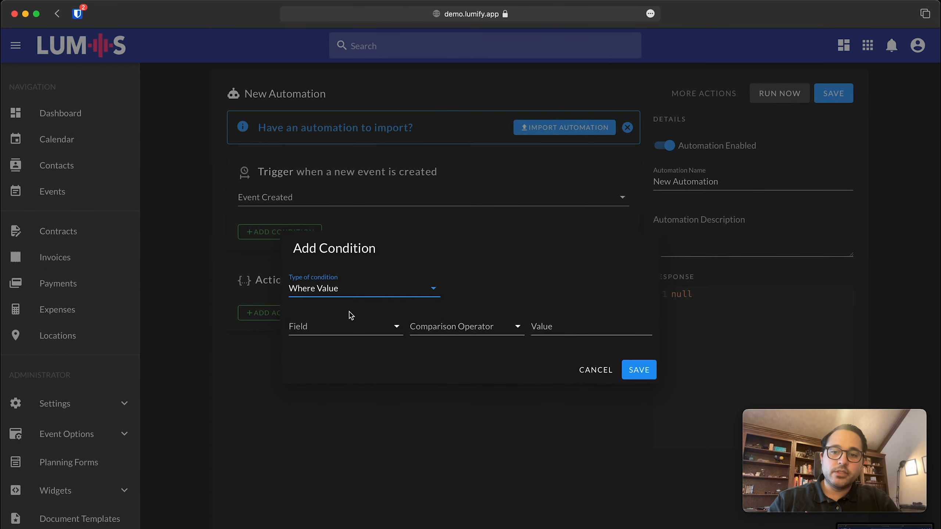
{"action": "left_click", "coordinate": [351, 325]}
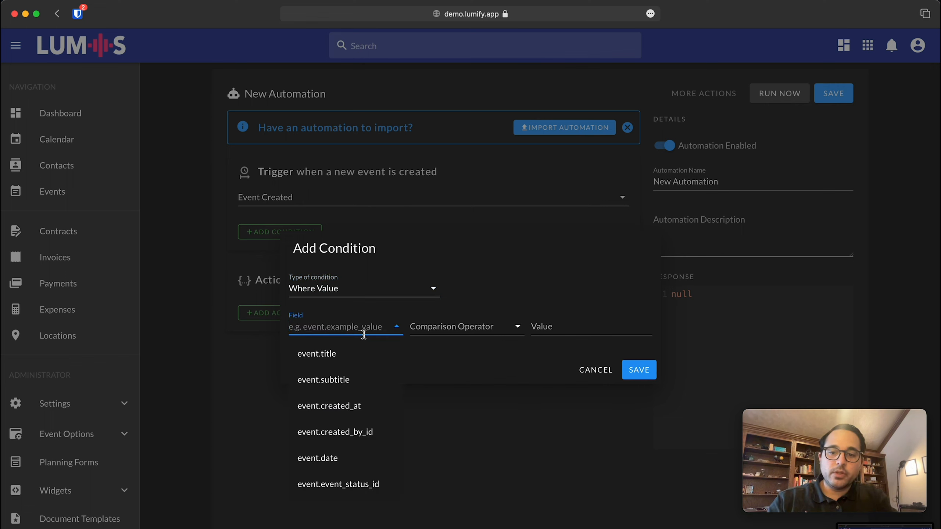
{"action": "type", "text": "event.meta"}
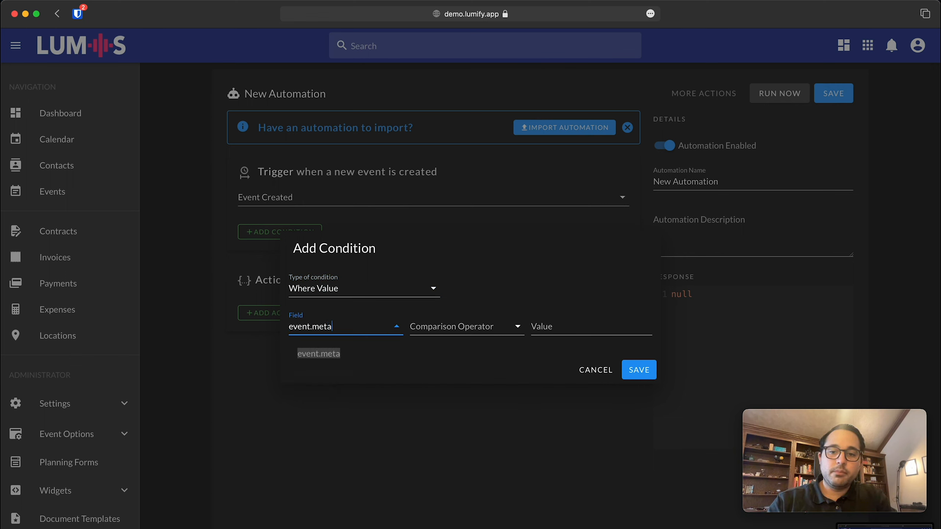
{"action": "type", "text": ".source"}
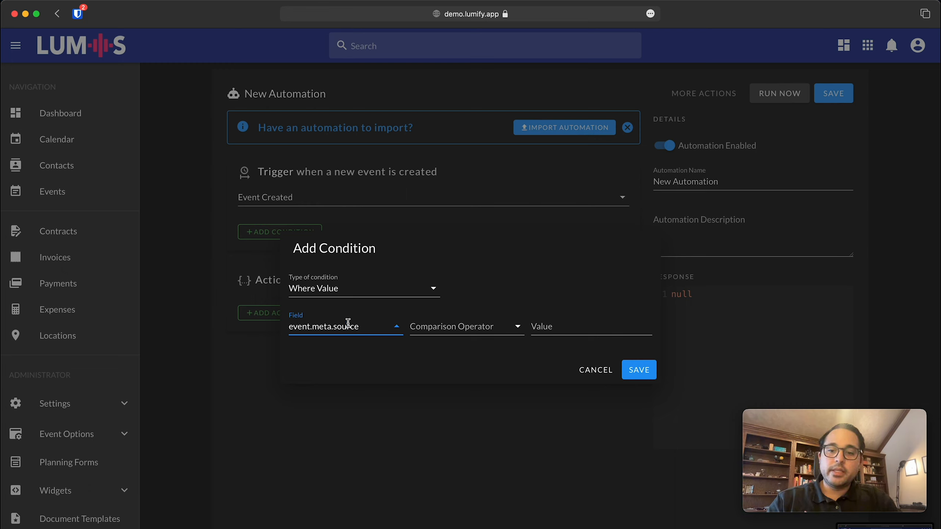
{"action": "left_click_drag", "start_coordinate": [359, 326], "coordinate": [334, 326]}
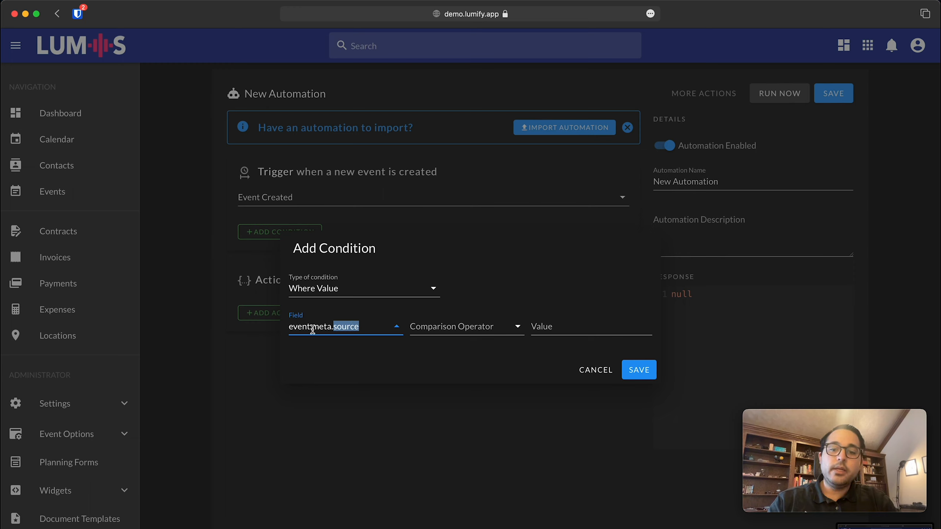
{"action": "left_click", "coordinate": [290, 327]}
{"action": "left_click_drag", "start_coordinate": [358, 327], "coordinate": [332, 327]}
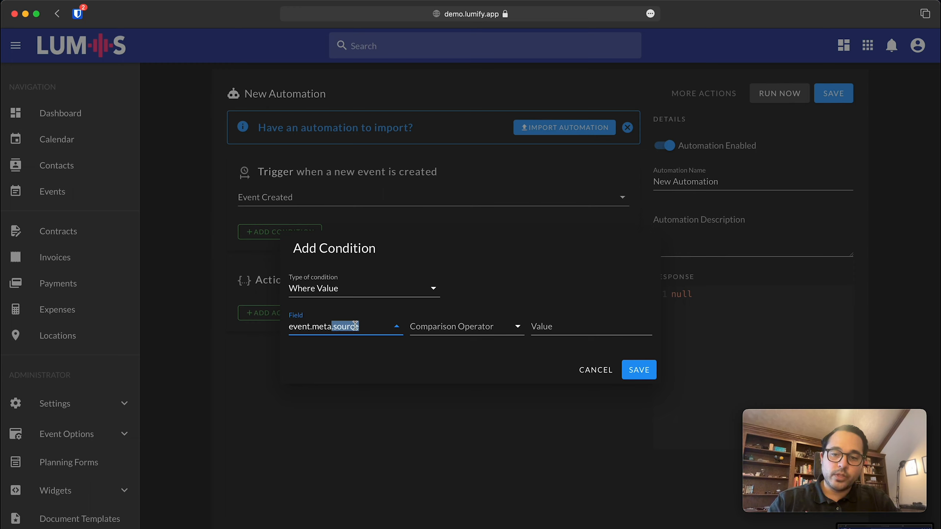
{"action": "left_click", "coordinate": [355, 326]}
Require event.meta.source Equal to 'Contact Form', save the condition, and save the automation.
{"action": "left_click", "coordinate": [455, 326]}
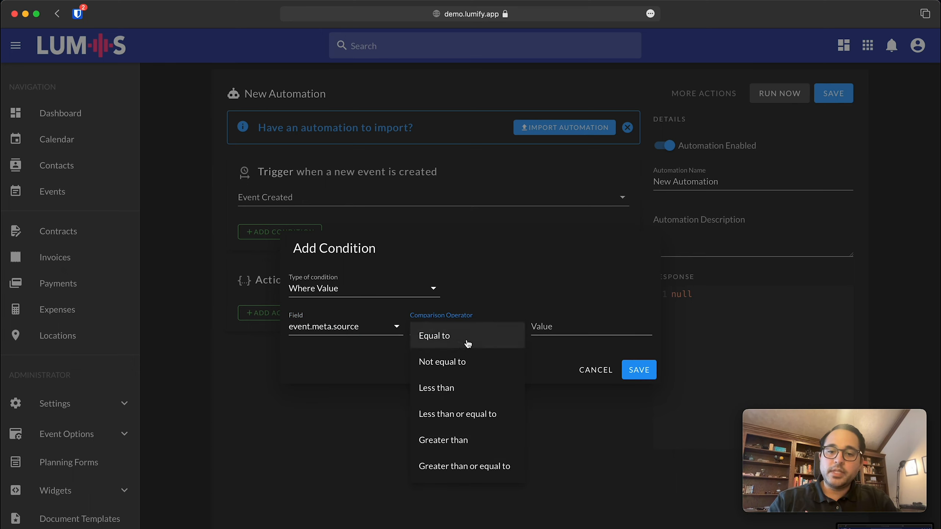
{"action": "left_click", "coordinate": [468, 336]}
{"action": "left_click", "coordinate": [561, 325]}
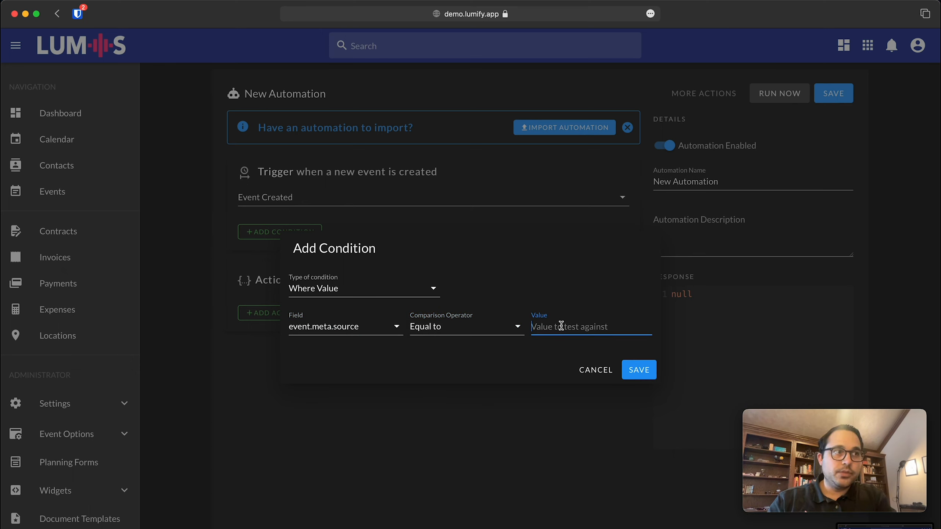
{"action": "type", "text": "Contac"}
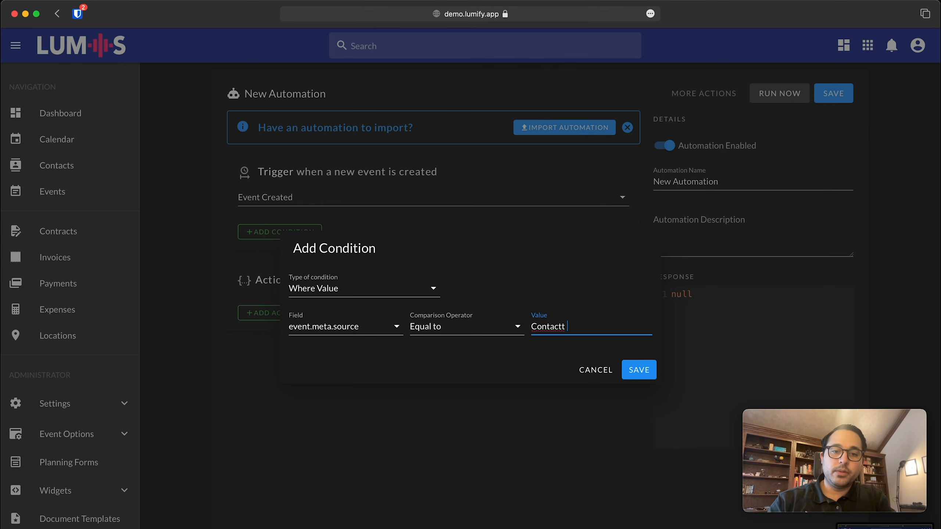
{"action": "type", "text": "t Form"}
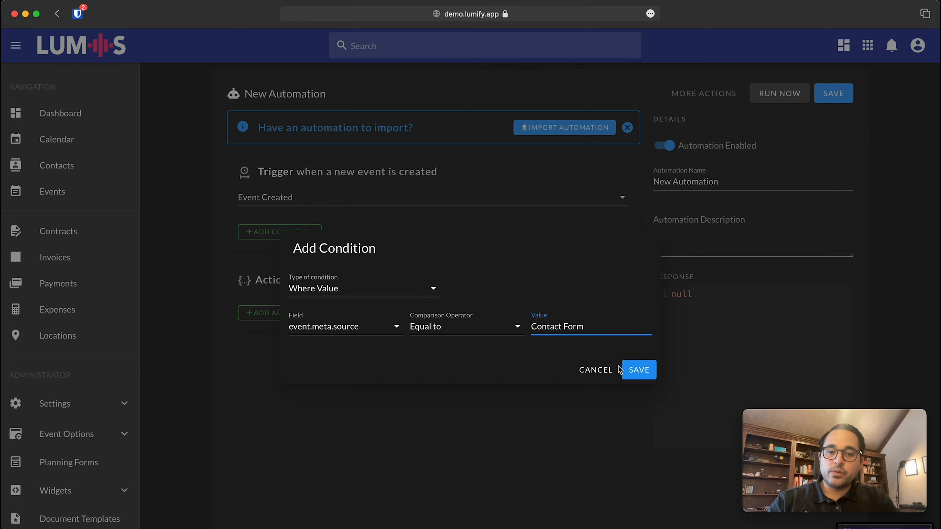
{"action": "left_click", "coordinate": [630, 370]}
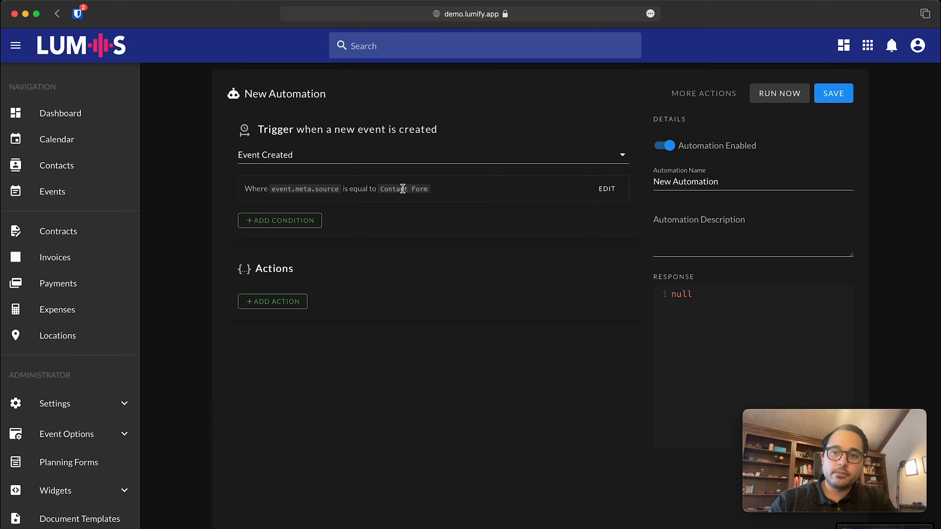
{"action": "left_click", "coordinate": [833, 94]}
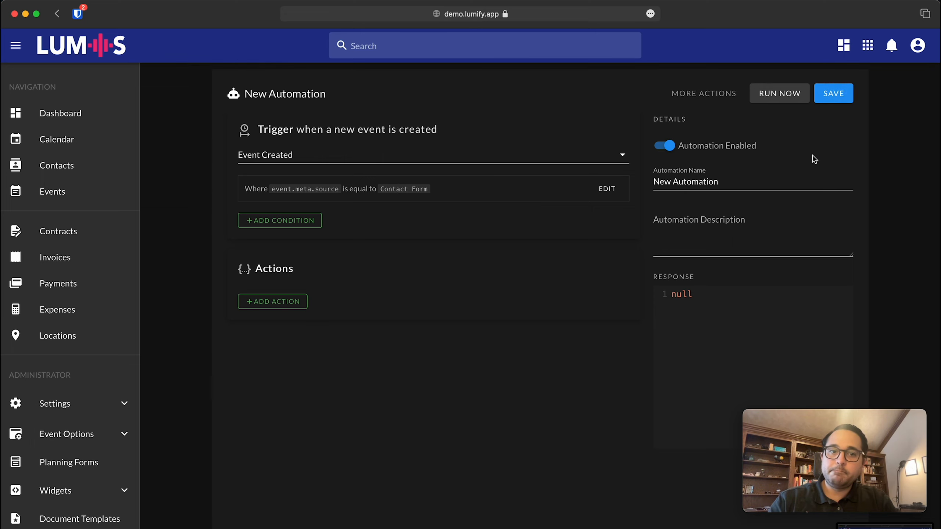
{"action": "left_click", "coordinate": [790, 183]}
{"action": "key", "text": "super+a"}
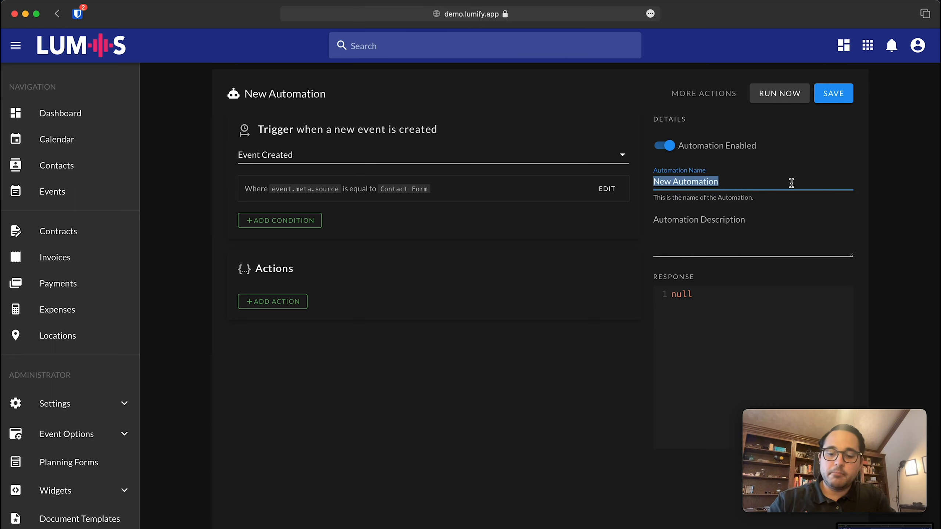
Replace the automation name with 'Simple Email Drip Campaign' and save the automation.
{"action": "type", "text": "Simple Emi"}
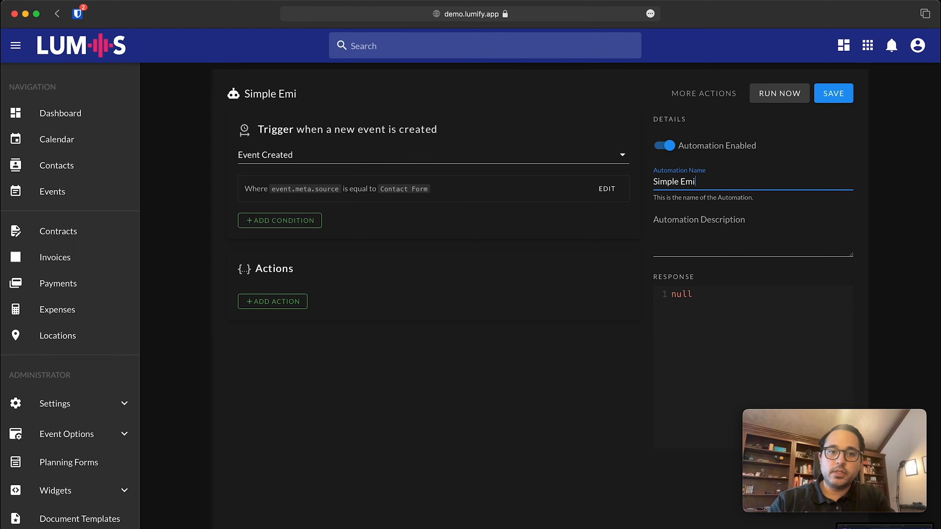
{"action": "type", "text": "il Drip Cam"}
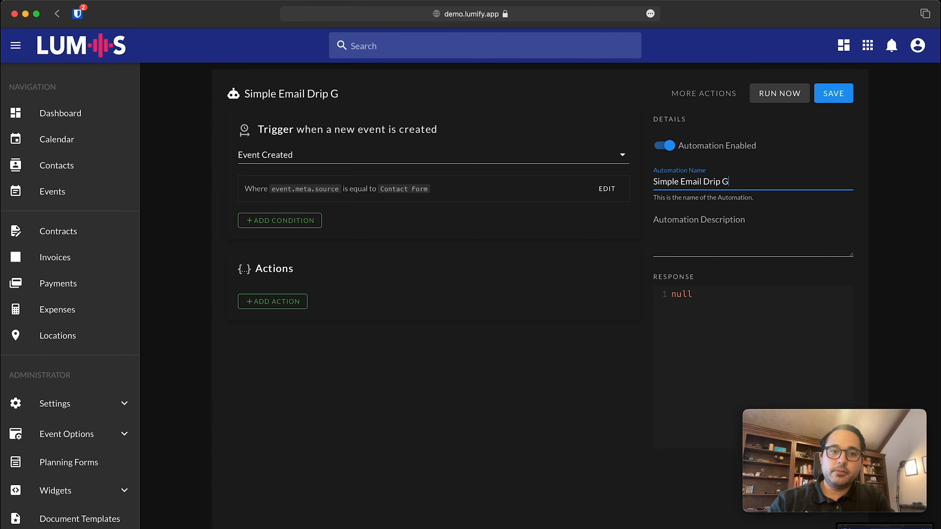
{"action": "type", "text": "paign"}
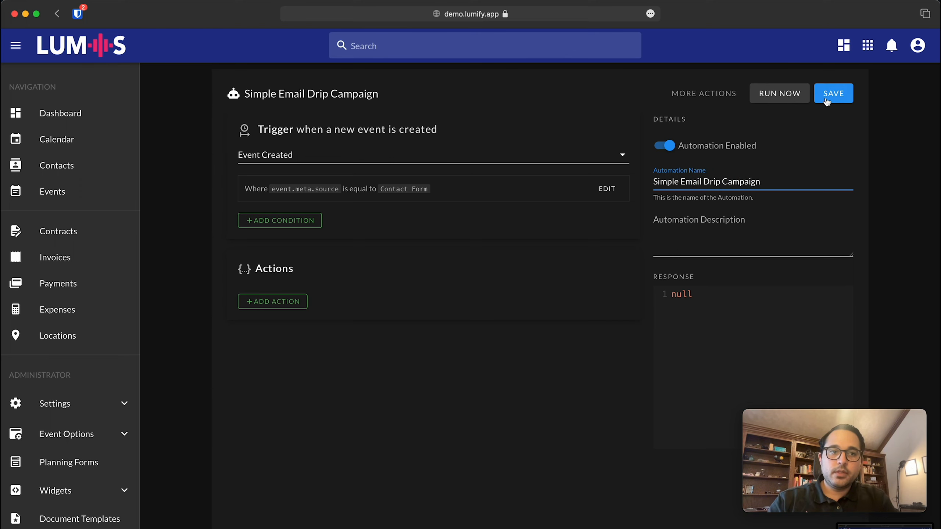
{"action": "left_click", "coordinate": [829, 97]}
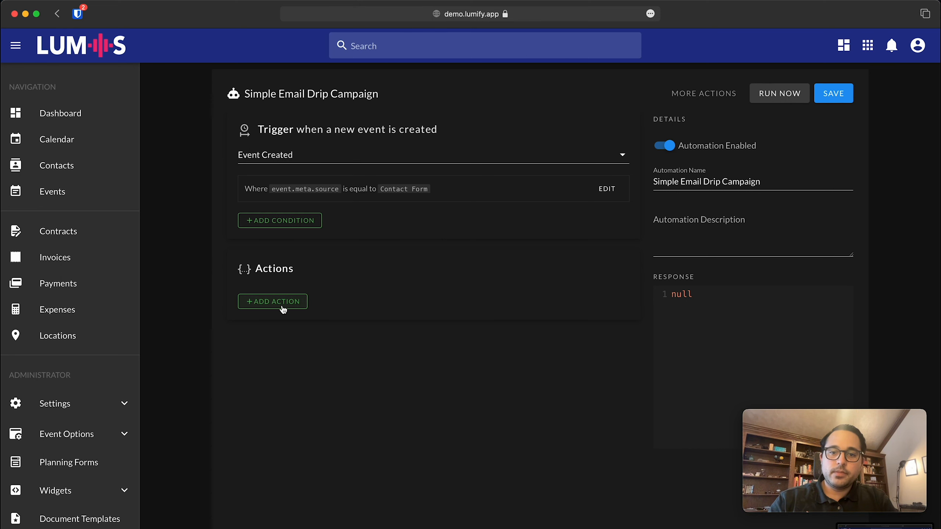
{"action": "left_click", "coordinate": [283, 308]}
Scroll through the Type of action list to review every available action type.
{"action": "left_click", "coordinate": [341, 311]}
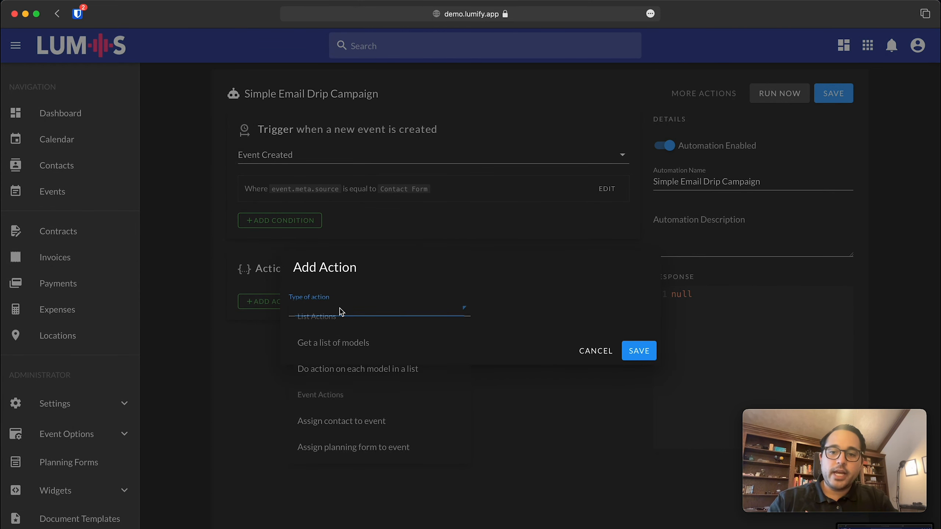
{"action": "scroll", "coordinate": [405, 404], "scroll_direction": "down", "scroll_amount": 5}
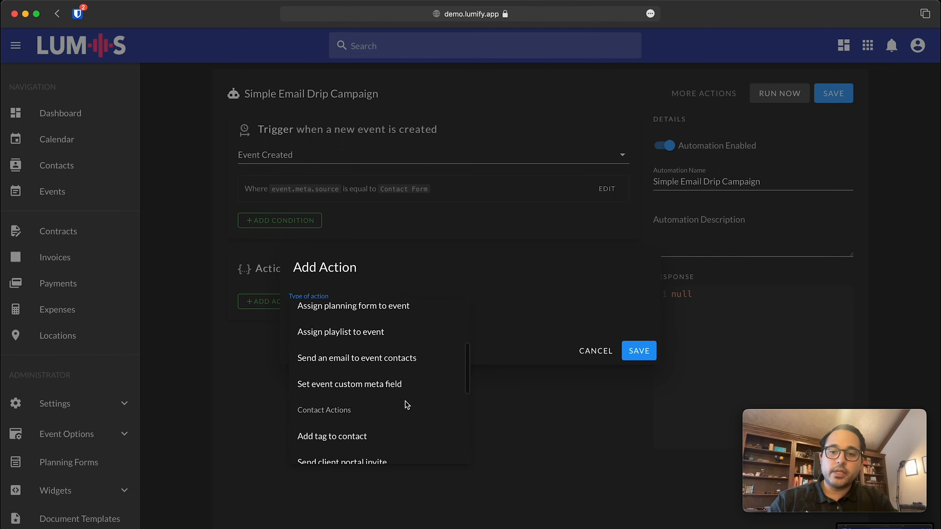
{"action": "scroll", "coordinate": [406, 404], "scroll_direction": "down", "scroll_amount": 2}
{"action": "scroll", "coordinate": [405, 404], "scroll_direction": "up", "scroll_amount": 5}
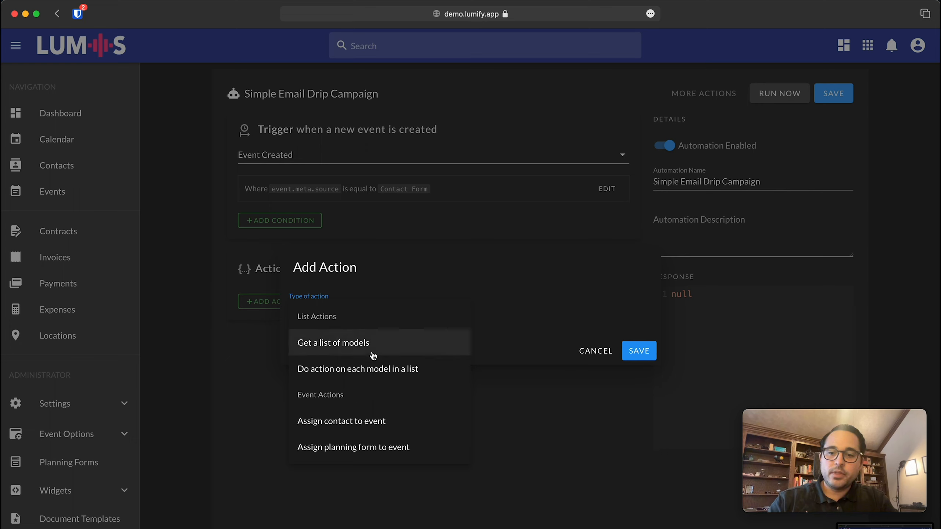
{"action": "scroll", "coordinate": [374, 359], "scroll_direction": "down", "scroll_amount": 1}
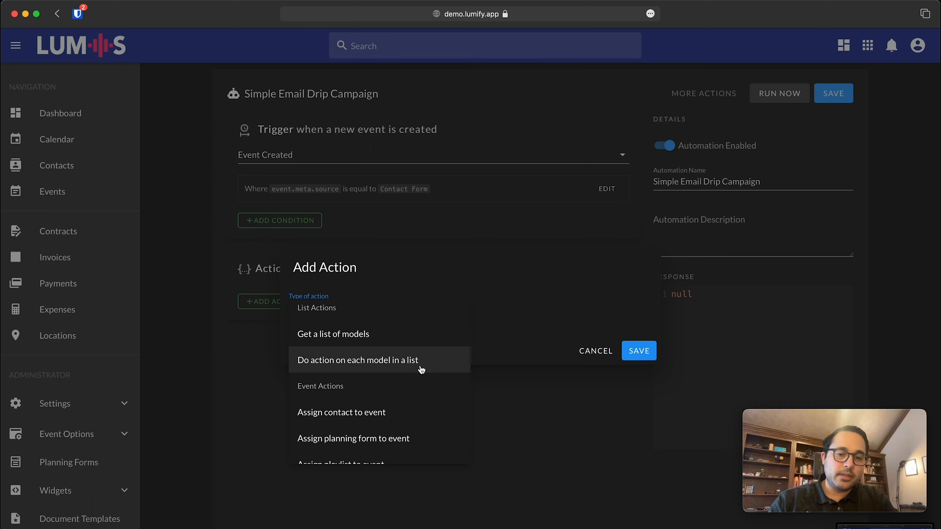
{"action": "scroll", "coordinate": [420, 367], "scroll_direction": "down", "scroll_amount": 3}
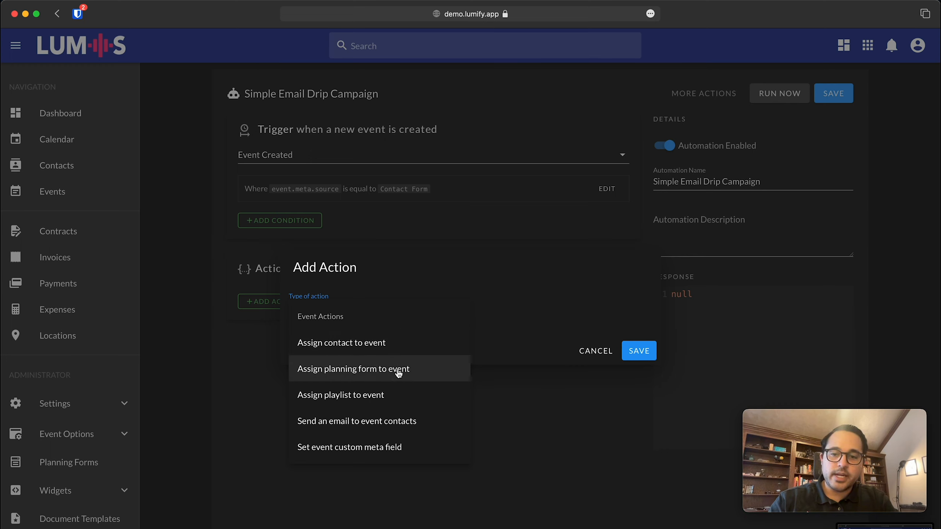
{"action": "scroll", "coordinate": [406, 373], "scroll_direction": "down", "scroll_amount": 2}
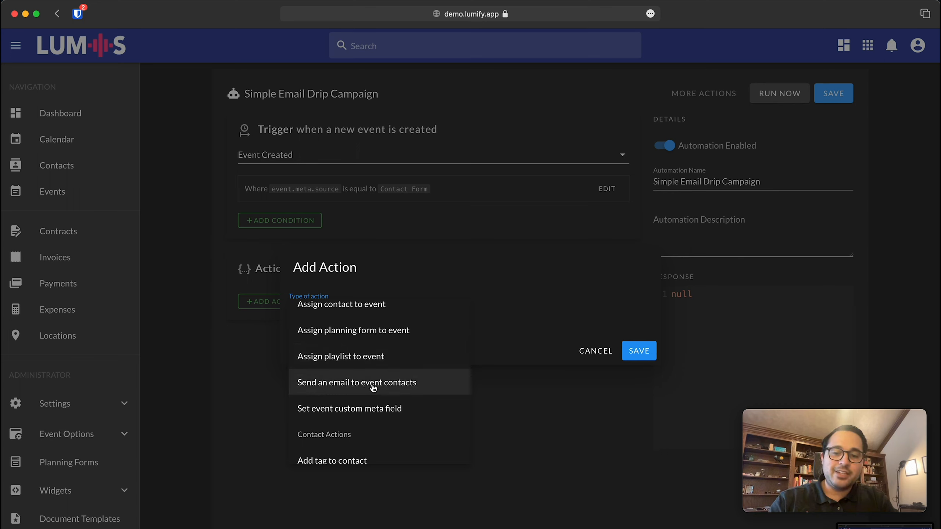
{"action": "scroll", "coordinate": [327, 418], "scroll_direction": "down", "scroll_amount": 2}
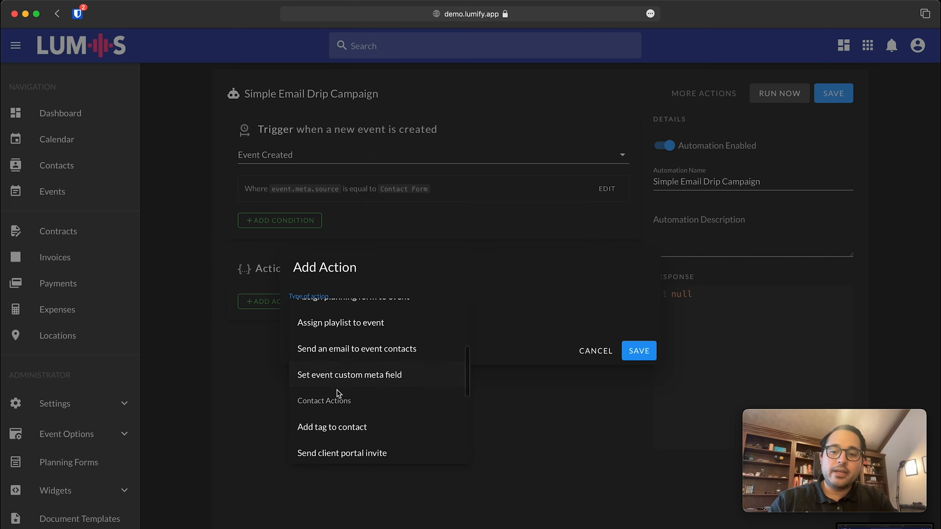
{"action": "scroll", "coordinate": [387, 376], "scroll_direction": "down", "scroll_amount": 5}
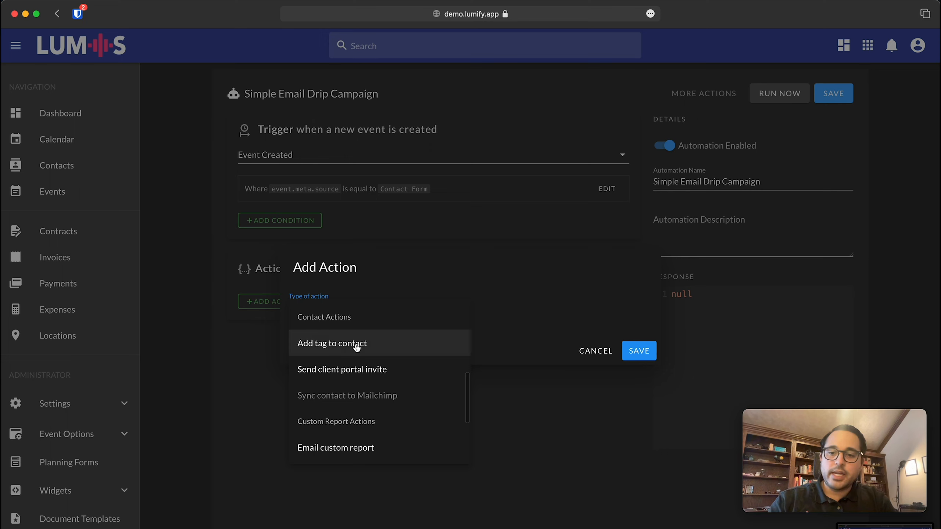
{"action": "scroll", "coordinate": [380, 375], "scroll_direction": "down", "scroll_amount": 3}
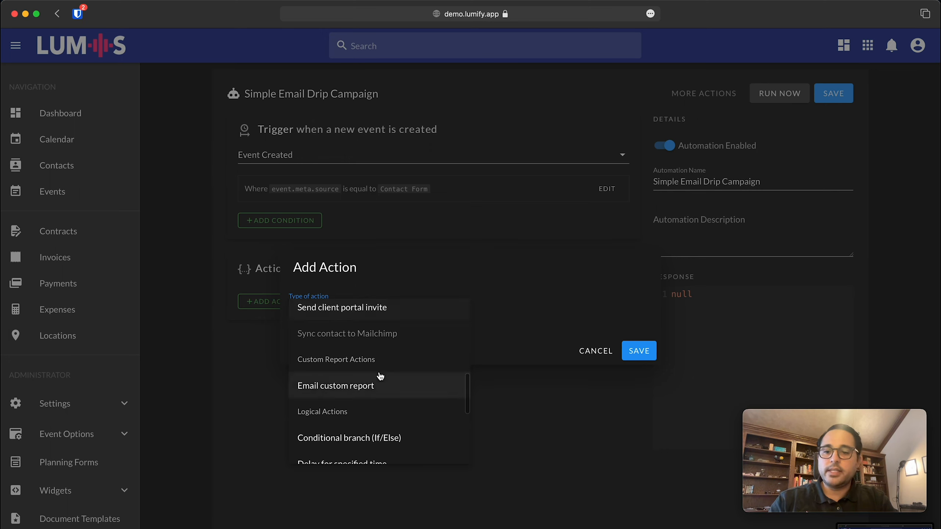
{"action": "scroll", "coordinate": [365, 355], "scroll_direction": "down", "scroll_amount": 1}
{"action": "scroll", "coordinate": [371, 334], "scroll_direction": "up", "scroll_amount": 2}
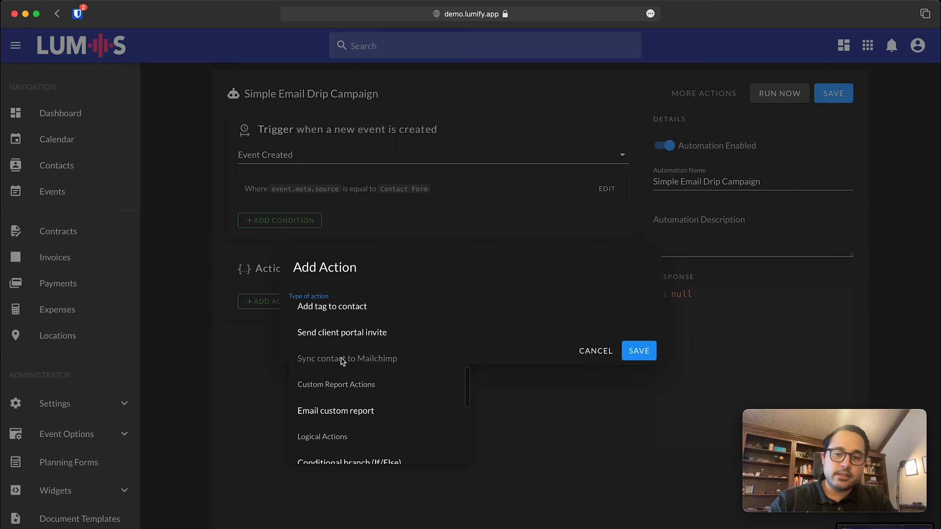
{"action": "scroll", "coordinate": [365, 362], "scroll_direction": "down", "scroll_amount": 3}
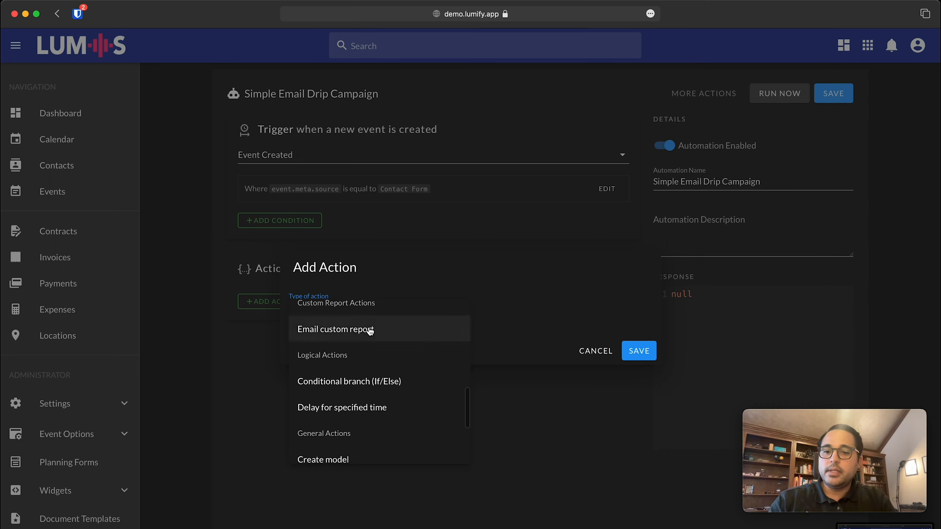
{"action": "scroll", "coordinate": [360, 336], "scroll_direction": "up", "scroll_amount": 1}
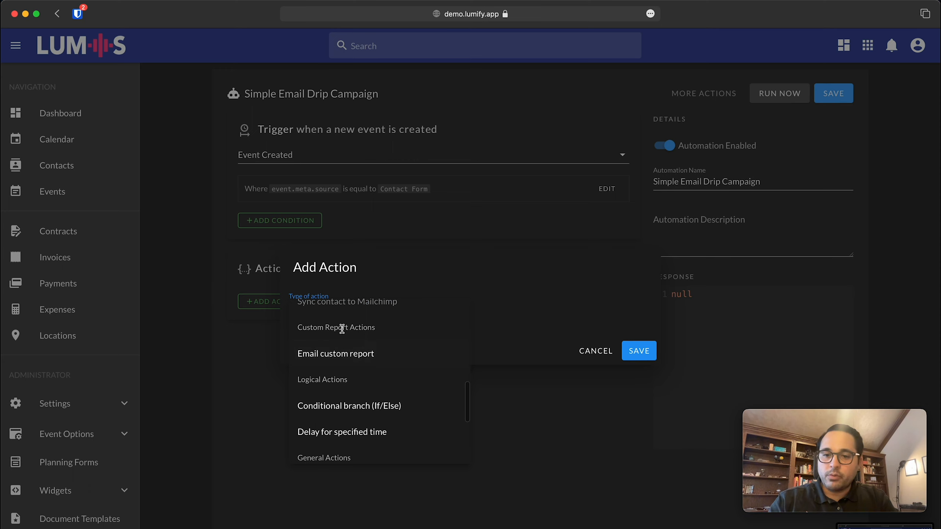
{"action": "scroll", "coordinate": [360, 369], "scroll_direction": "down", "scroll_amount": 3}
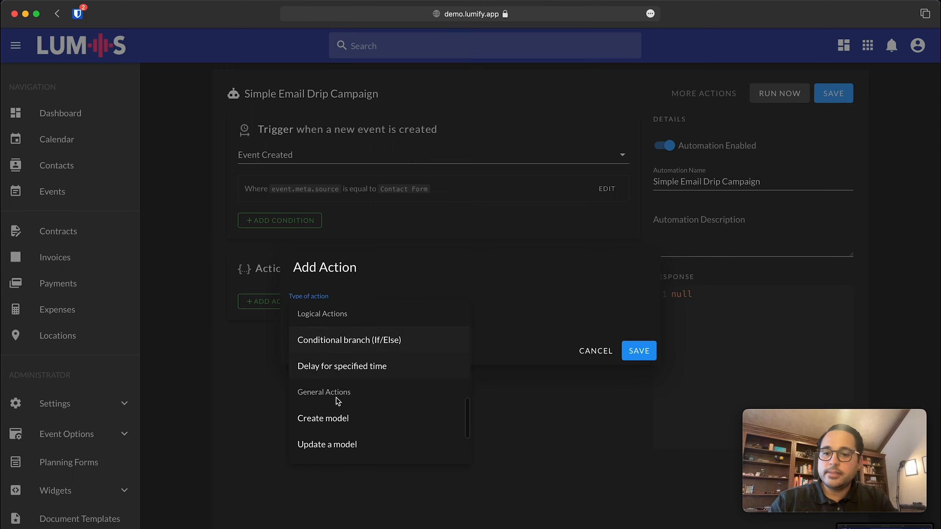
{"action": "scroll", "coordinate": [336, 398], "scroll_direction": "down", "scroll_amount": 2}
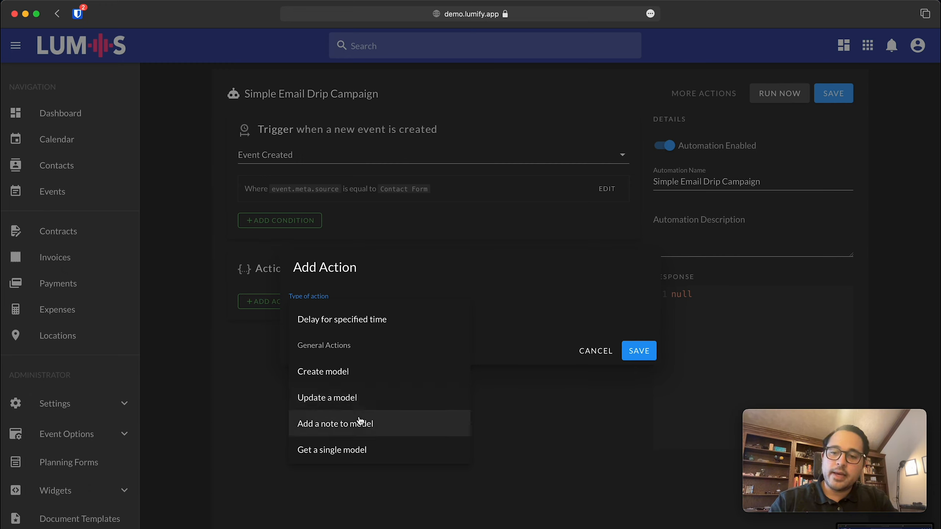
{"action": "scroll", "coordinate": [361, 423], "scroll_direction": "down", "scroll_amount": 2}
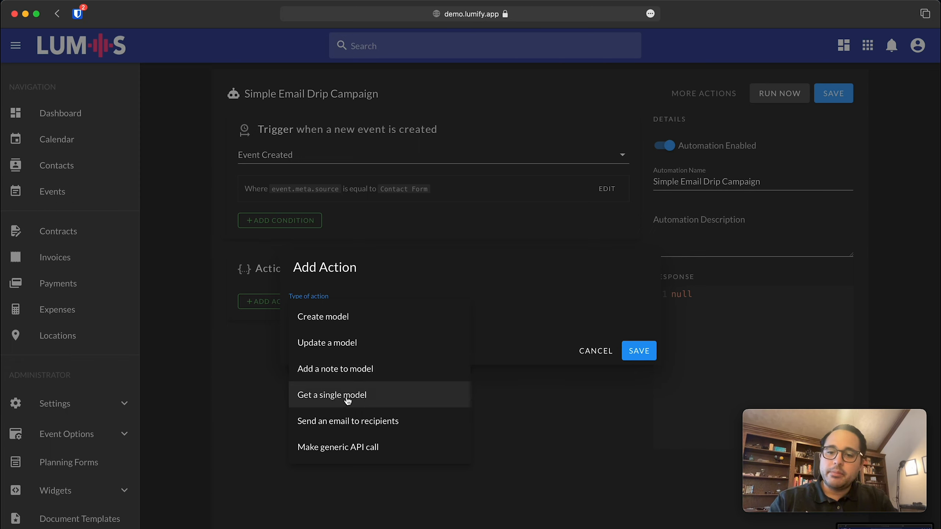
{"action": "scroll", "coordinate": [358, 399], "scroll_direction": "up", "scroll_amount": 1}
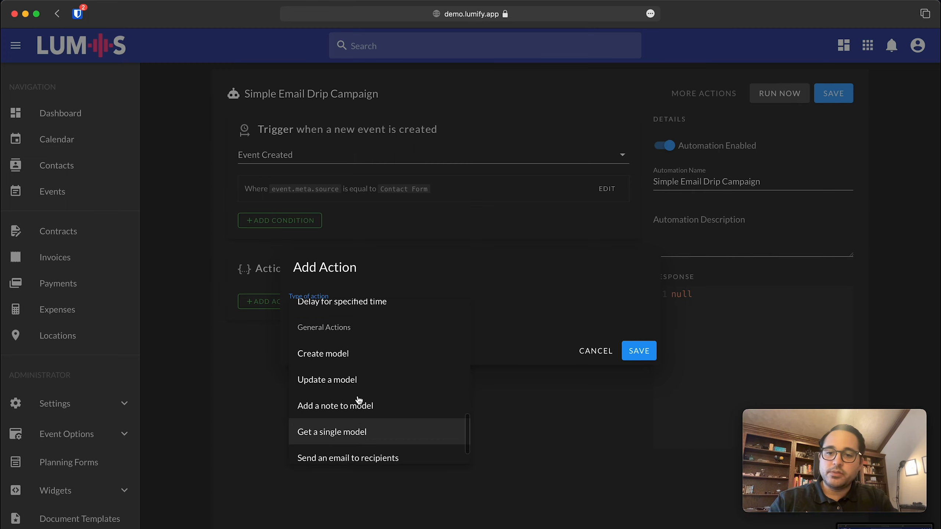
{"action": "scroll", "coordinate": [350, 382], "scroll_direction": "down", "scroll_amount": 5}
{"action": "scroll", "coordinate": [344, 350], "scroll_direction": "down", "scroll_amount": 10}
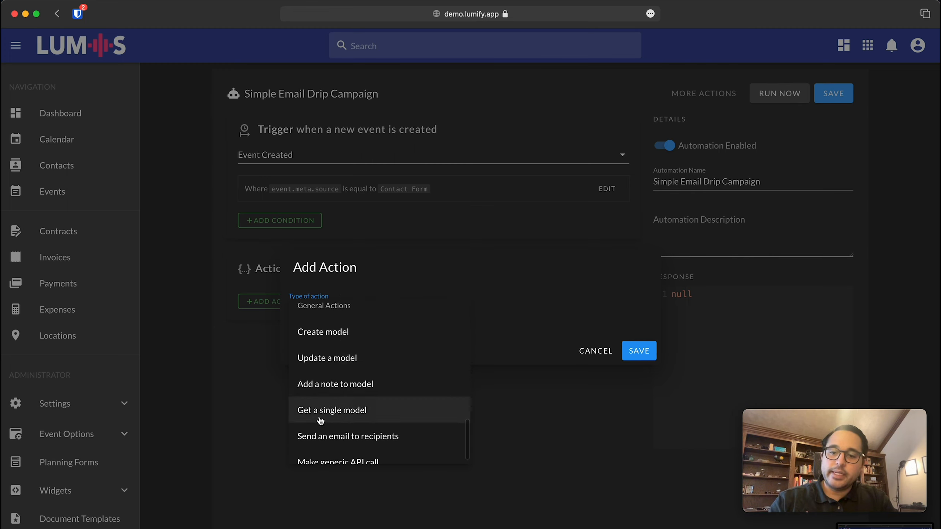
{"action": "scroll", "coordinate": [338, 418], "scroll_direction": "down", "scroll_amount": 1}
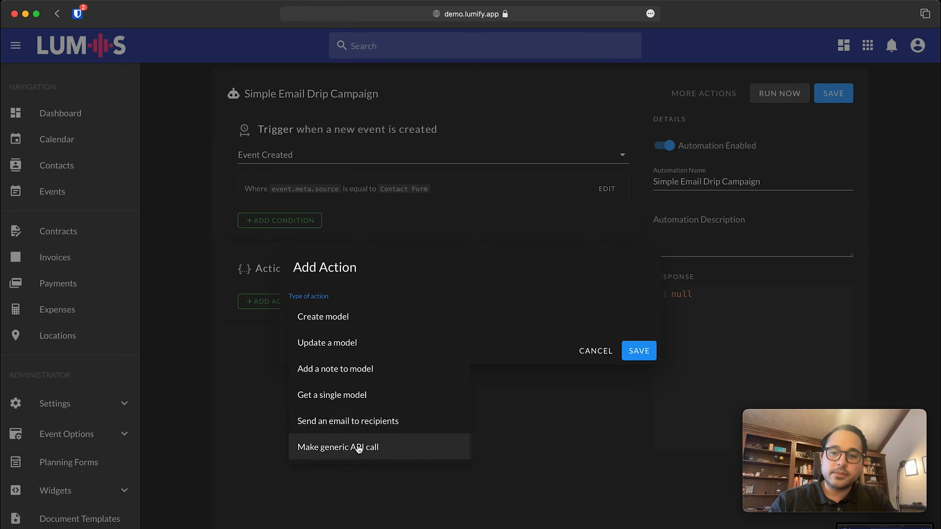
{"action": "scroll", "coordinate": [358, 448], "scroll_direction": "up", "scroll_amount": 1}
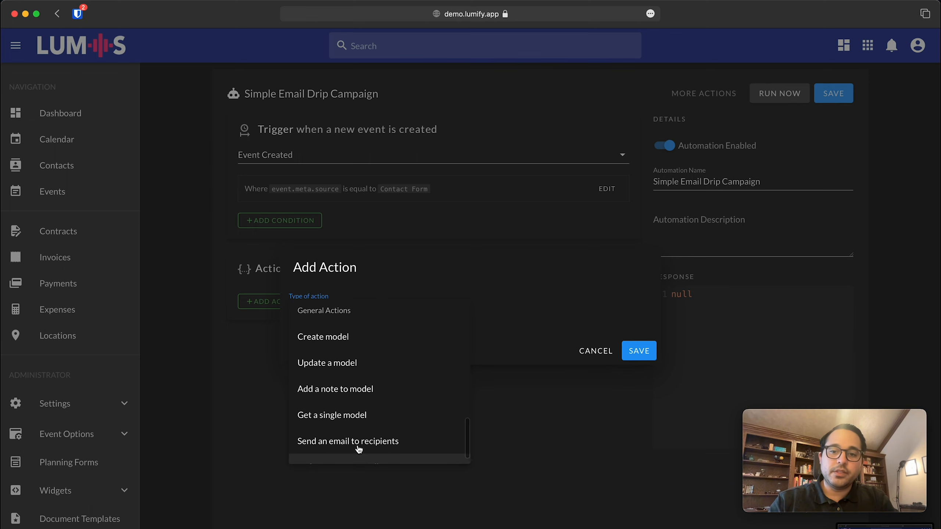
{"action": "scroll", "coordinate": [357, 442], "scroll_direction": "down", "scroll_amount": 5}
{"action": "scroll", "coordinate": [420, 357], "scroll_direction": "up", "scroll_amount": 1}
{"action": "scroll", "coordinate": [421, 359], "scroll_direction": "down", "scroll_amount": 1}
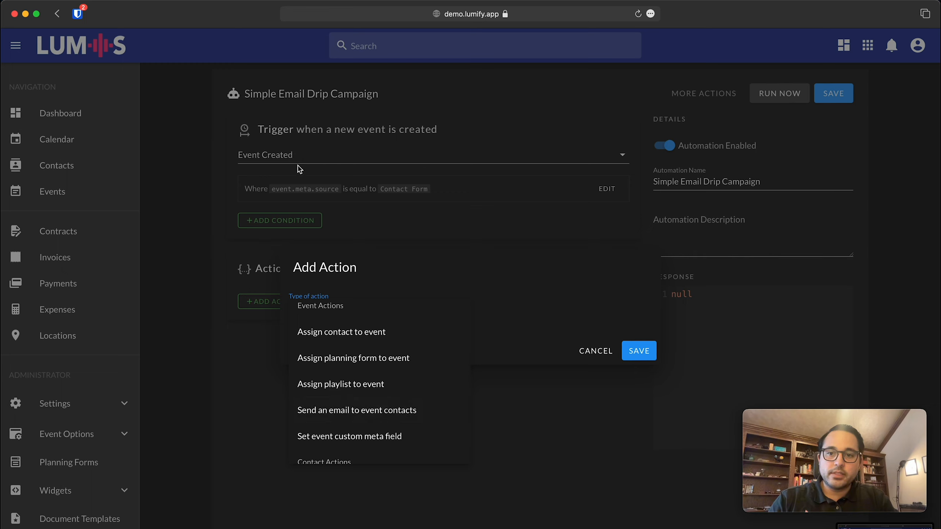
Make the action 'Send an email to event contacts' and add a Where Relation recipient condition.
{"action": "left_click", "coordinate": [413, 412]}
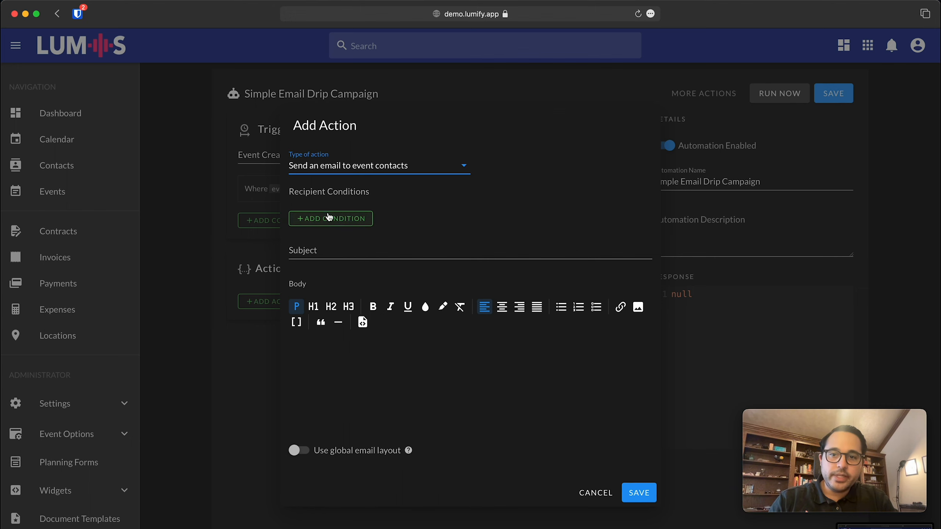
{"action": "left_click", "coordinate": [330, 222]}
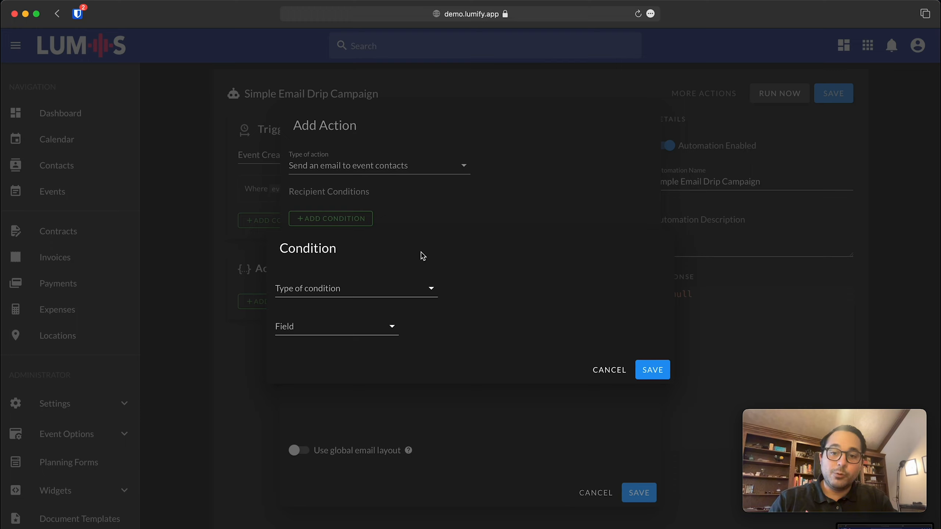
{"action": "left_click", "coordinate": [346, 287]}
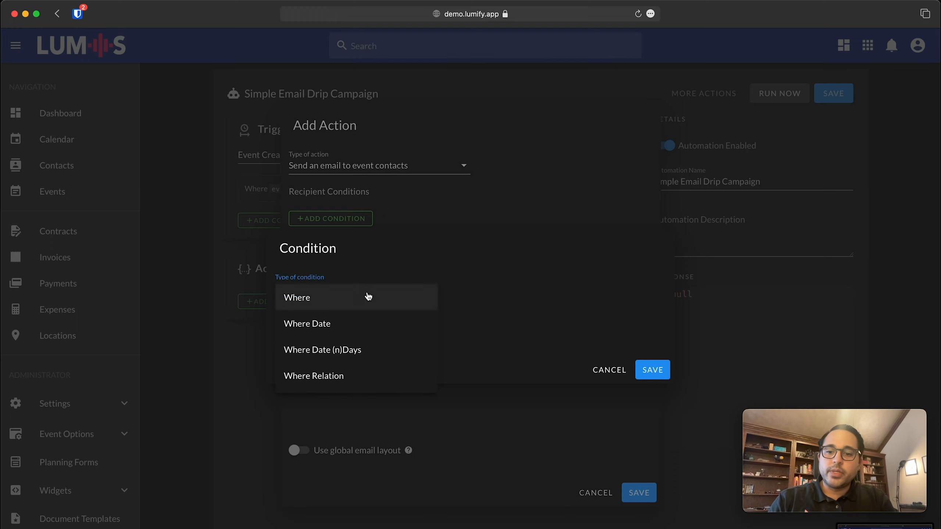
{"action": "left_click", "coordinate": [372, 299]}
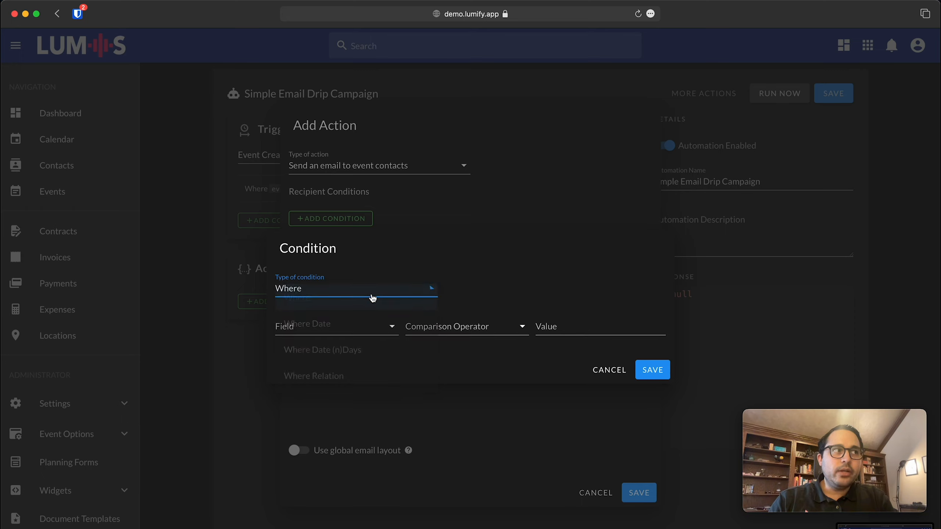
{"action": "left_click", "coordinate": [332, 288]}
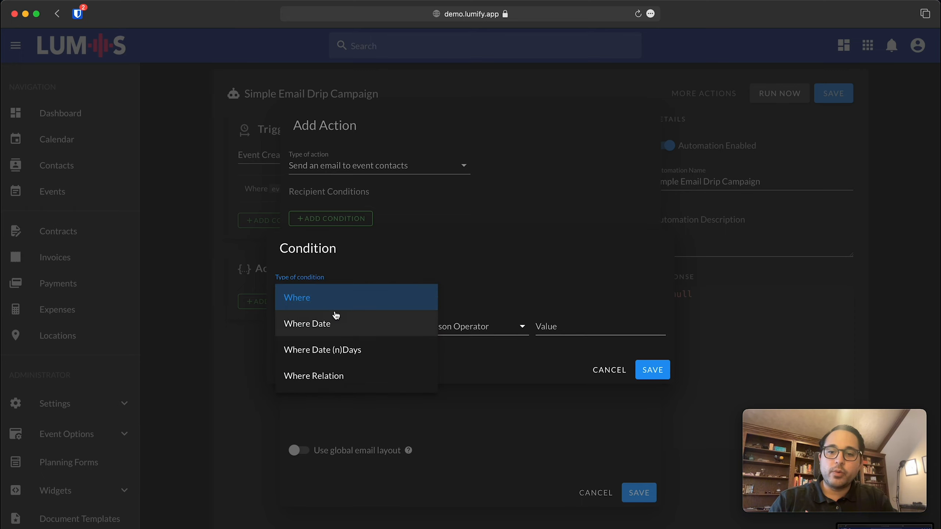
{"action": "left_click", "coordinate": [331, 375]}
Filter recipients on contact_type label Equal to Client and save the condition.
{"action": "left_click", "coordinate": [326, 308]}
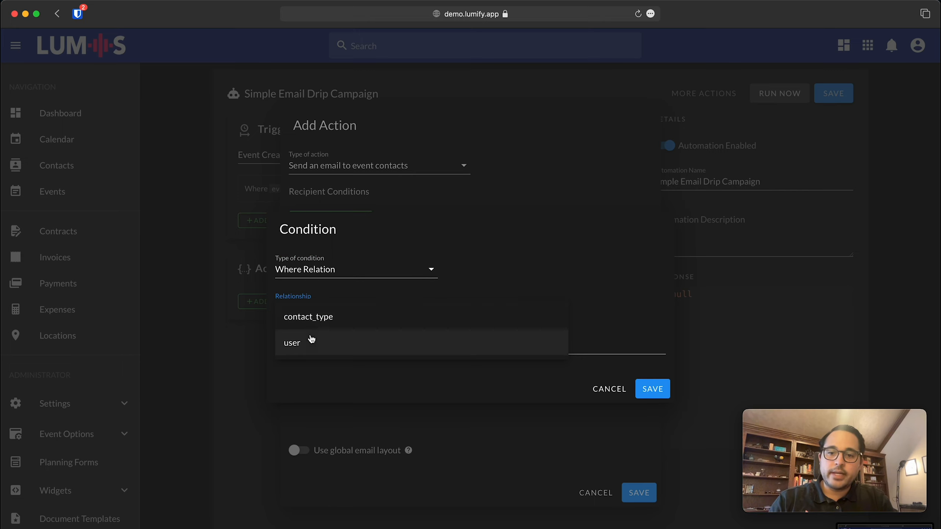
{"action": "left_click", "coordinate": [333, 321]}
{"action": "left_click", "coordinate": [336, 344]}
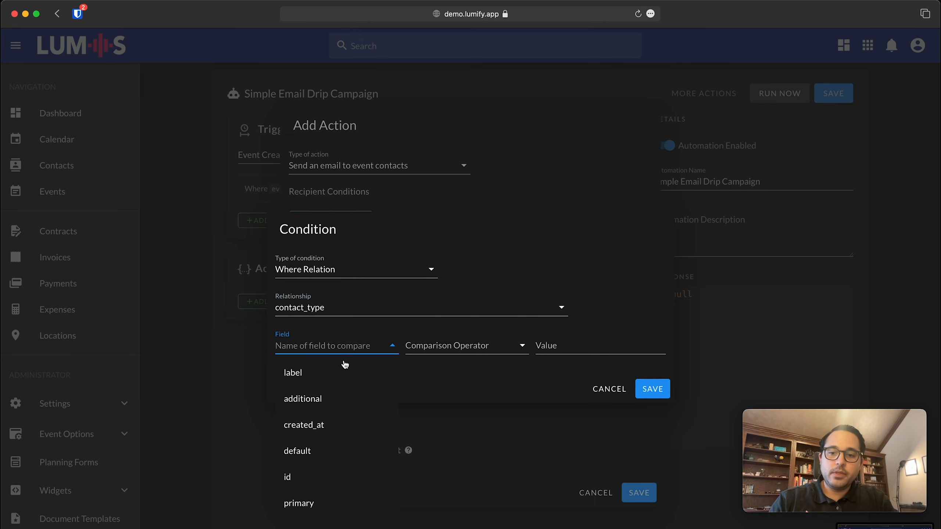
{"action": "left_click", "coordinate": [332, 375]}
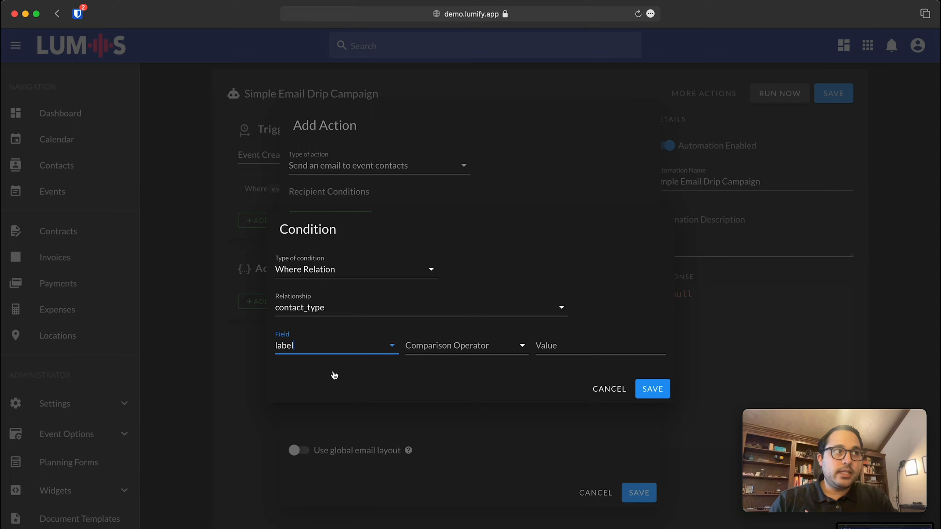
{"action": "left_click", "coordinate": [439, 351]}
{"action": "left_click", "coordinate": [450, 357]}
{"action": "left_click", "coordinate": [579, 352]}
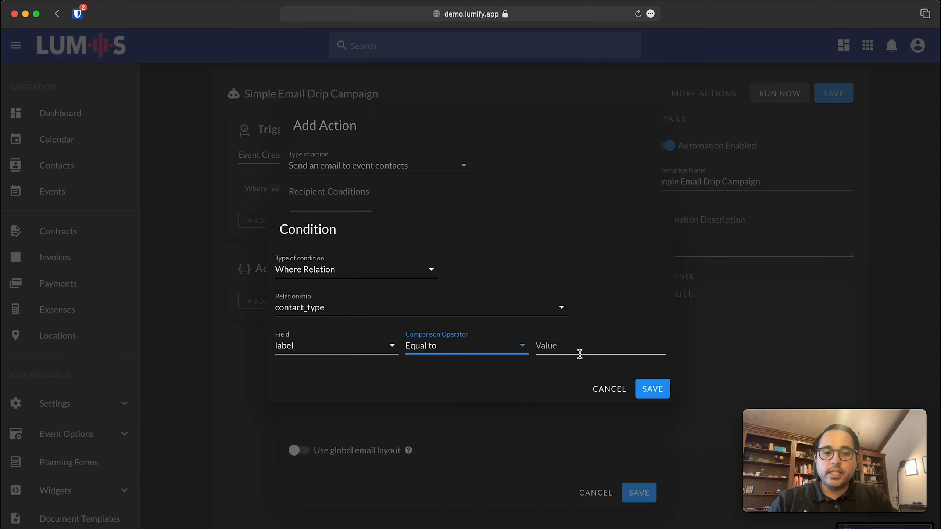
{"action": "type", "text": "Client"}
{"action": "left_click", "coordinate": [653, 388]}
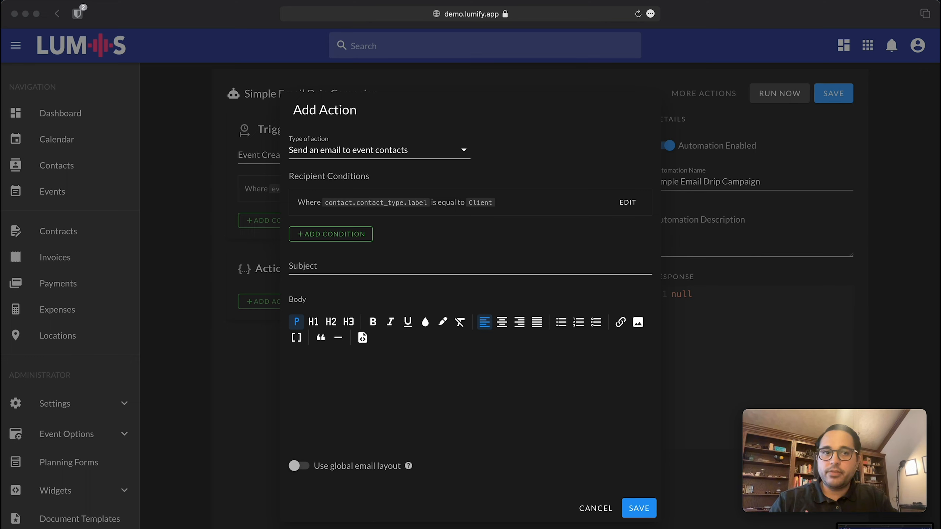
Set the subject to 'Thanks for contacting us!' and paste in the prepared email body.
{"action": "left_click", "coordinate": [344, 266]}
{"action": "type", "text": "Thanks for contacting us!"}
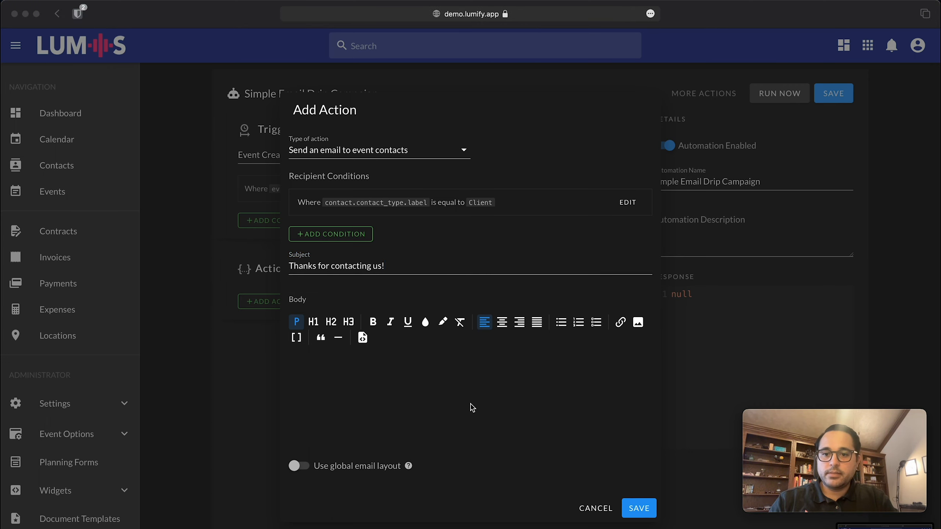
{"action": "left_click", "coordinate": [448, 408]}
{"action": "left_click", "coordinate": [445, 405]}
{"action": "type", "text": "Hi there [contact.user.name;onformat=~firstName], We got your enquiry and are working to respond as soon as possible! In the meantime, feel free to schedule a call using our Calendly link.  Cheers! [company_name]"}
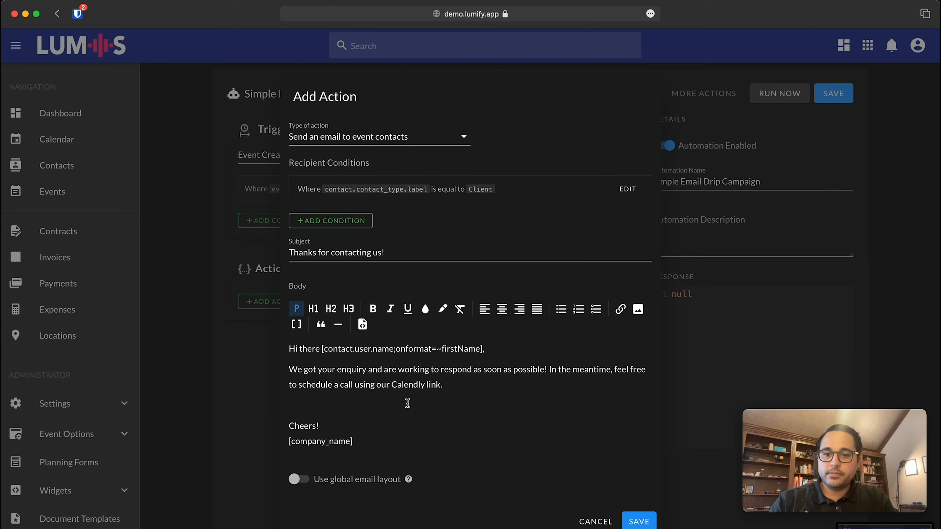
{"action": "left_click", "coordinate": [406, 403]}
{"action": "key", "text": "BackSpace"}
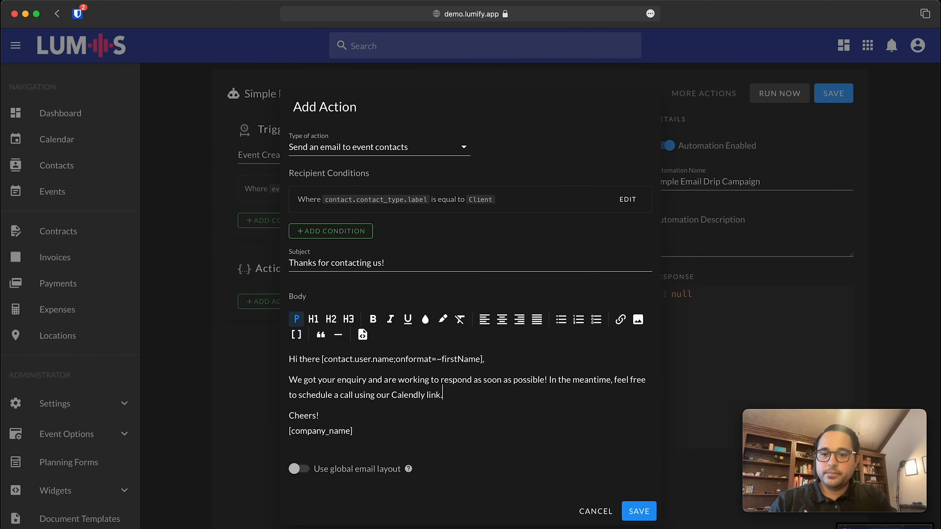
Examine the firstName greeting placeholder, then select the word Calendly for linking.
{"action": "double_click", "coordinate": [409, 395]}
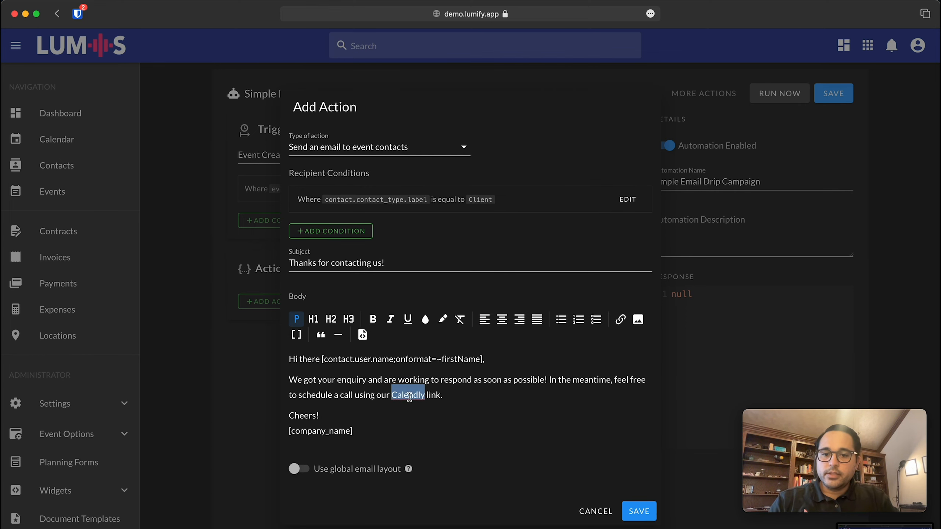
{"action": "left_click_drag", "start_coordinate": [295, 359], "coordinate": [394, 360]}
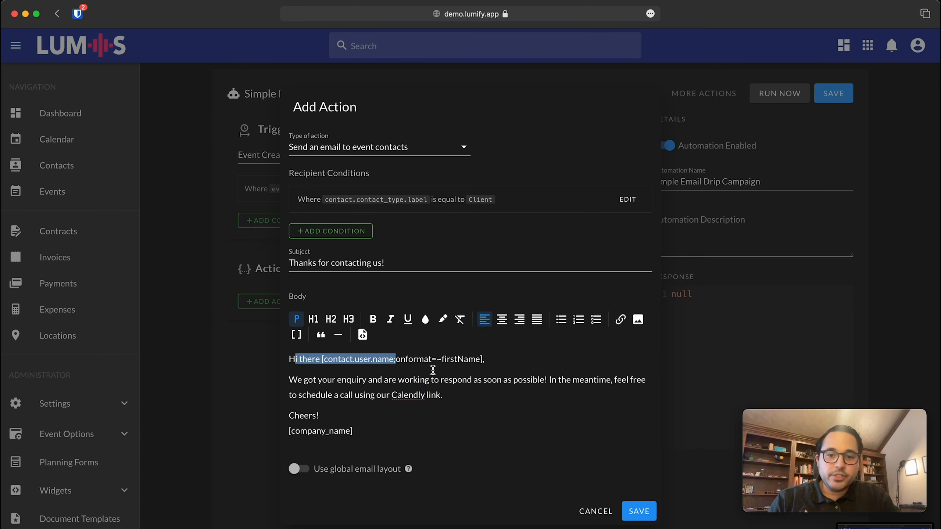
{"action": "left_click", "coordinate": [441, 380]}
{"action": "left_click_drag", "start_coordinate": [322, 359], "coordinate": [481, 361]}
{"action": "left_click", "coordinate": [481, 386]}
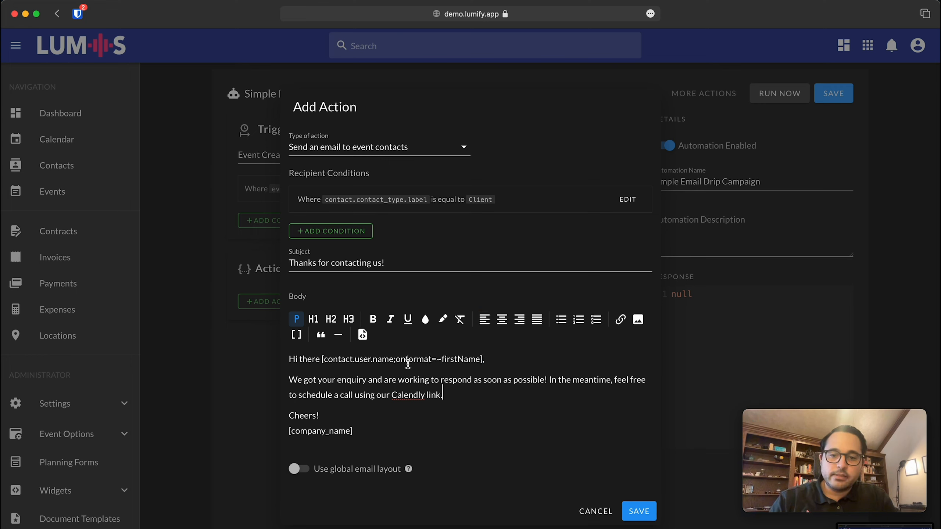
{"action": "left_click_drag", "start_coordinate": [393, 359], "coordinate": [479, 360]}
{"action": "left_click", "coordinate": [506, 374]}
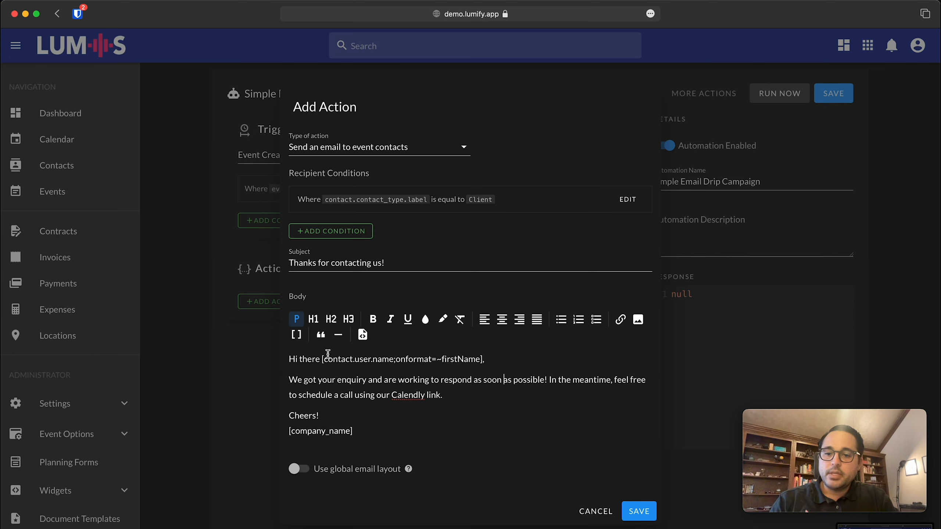
{"action": "left_click_drag", "start_coordinate": [324, 359], "coordinate": [480, 362]}
{"action": "double_click", "coordinate": [471, 360]}
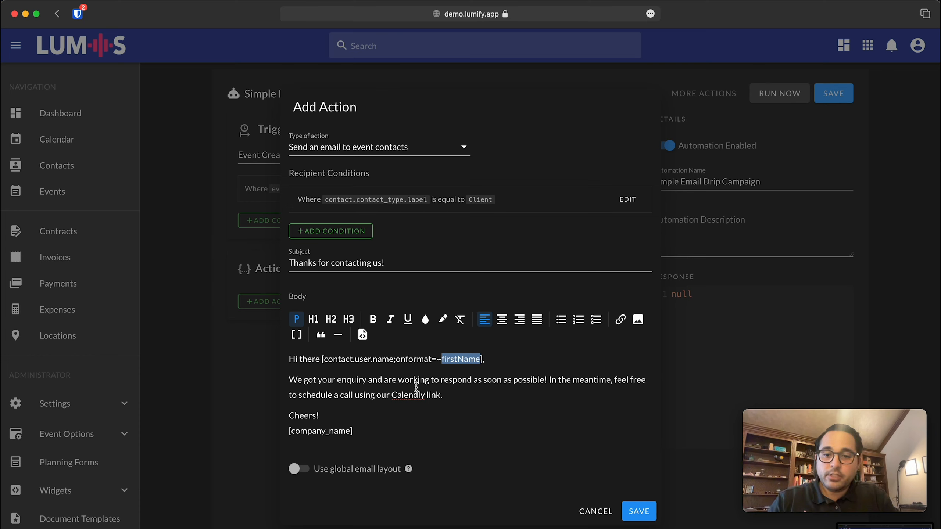
{"action": "double_click", "coordinate": [412, 395]}
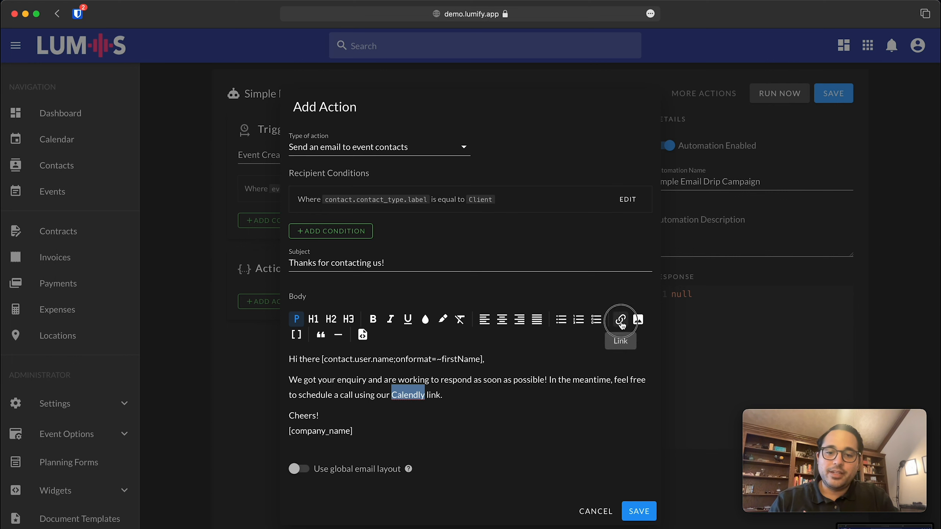
Link the word Calendly to the pasted booking URL.
{"action": "left_click", "coordinate": [620, 319]}
{"action": "key", "text": "super+v"}
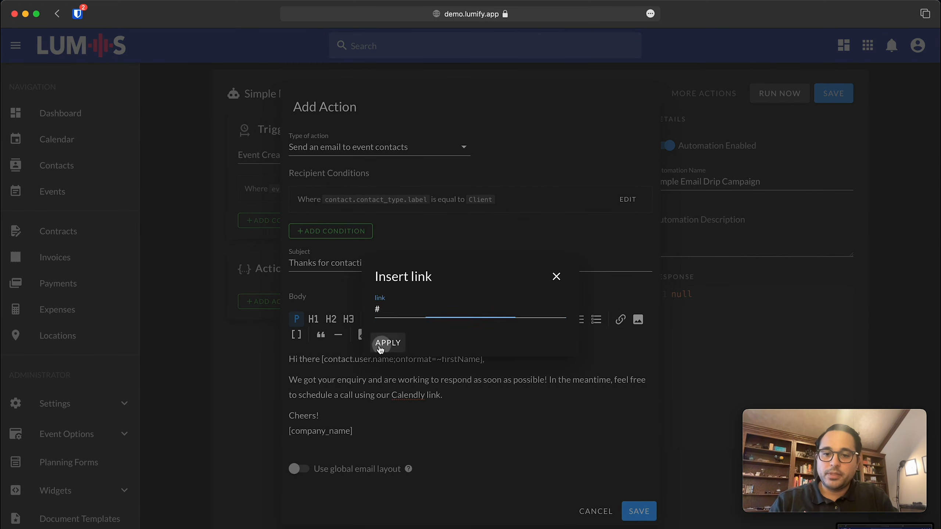
{"action": "left_click", "coordinate": [388, 343]}
{"action": "left_click", "coordinate": [322, 418]}
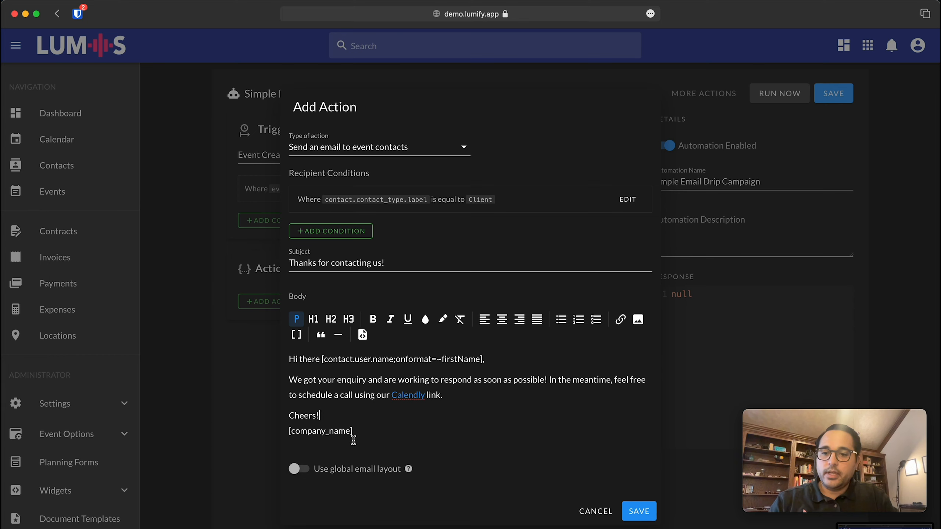
{"action": "left_click_drag", "start_coordinate": [356, 431], "coordinate": [288, 431]}
{"action": "left_click", "coordinate": [366, 426]}
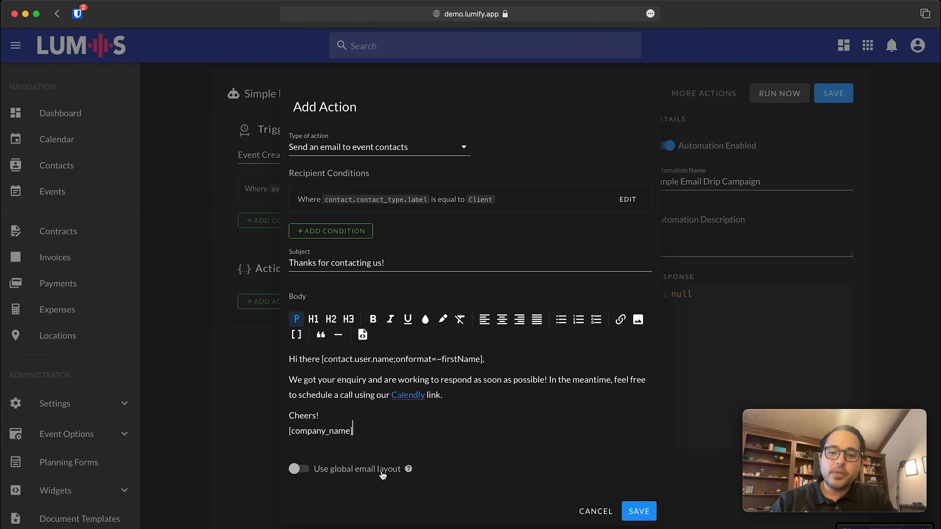
Toggle Use global email layout on and back off, then save the email action.
{"action": "left_click", "coordinate": [323, 472]}
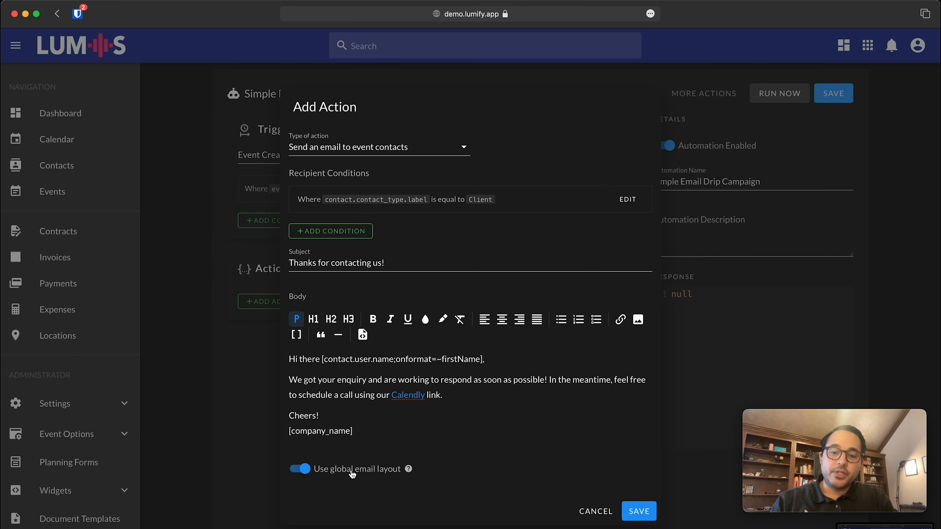
{"action": "left_click", "coordinate": [351, 472]}
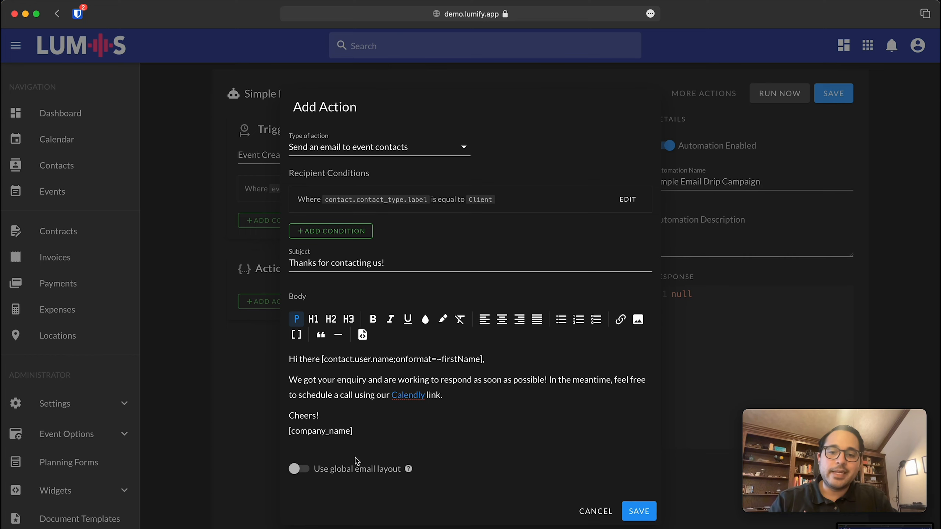
{"action": "left_click", "coordinate": [415, 429]}
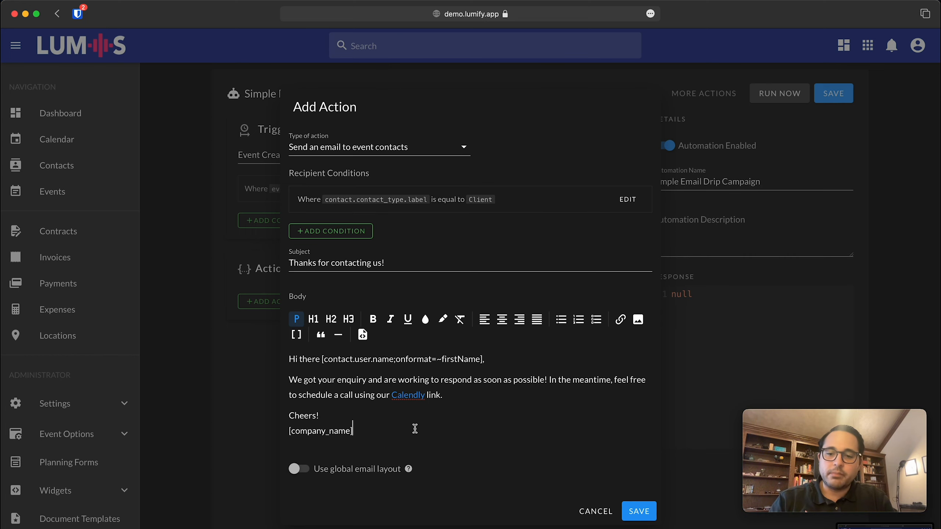
{"action": "key", "text": "super+s"}
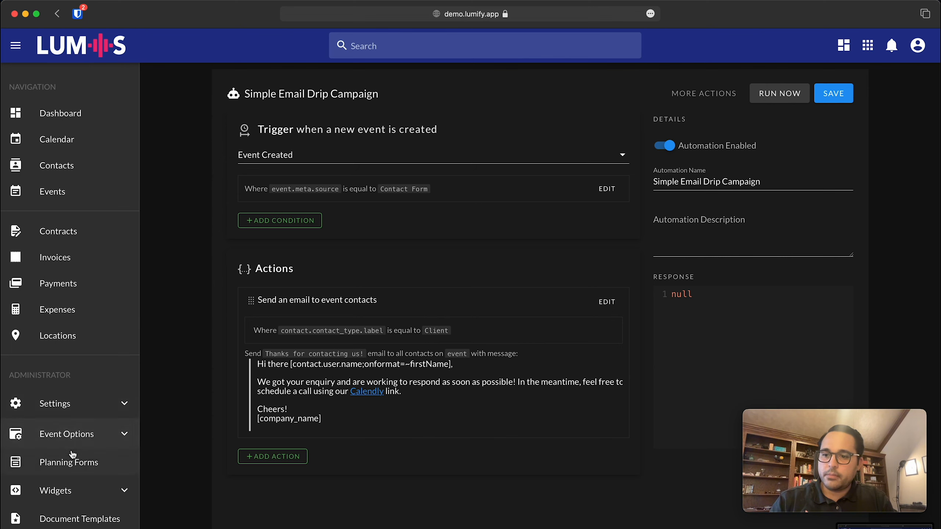
Open the Contact Form widget page and bring up its form.
{"action": "left_click", "coordinate": [62, 490]}
{"action": "scroll", "coordinate": [67, 494], "scroll_direction": "down", "scroll_amount": 3}
{"action": "scroll", "coordinate": [66, 493], "scroll_direction": "down", "scroll_amount": 3}
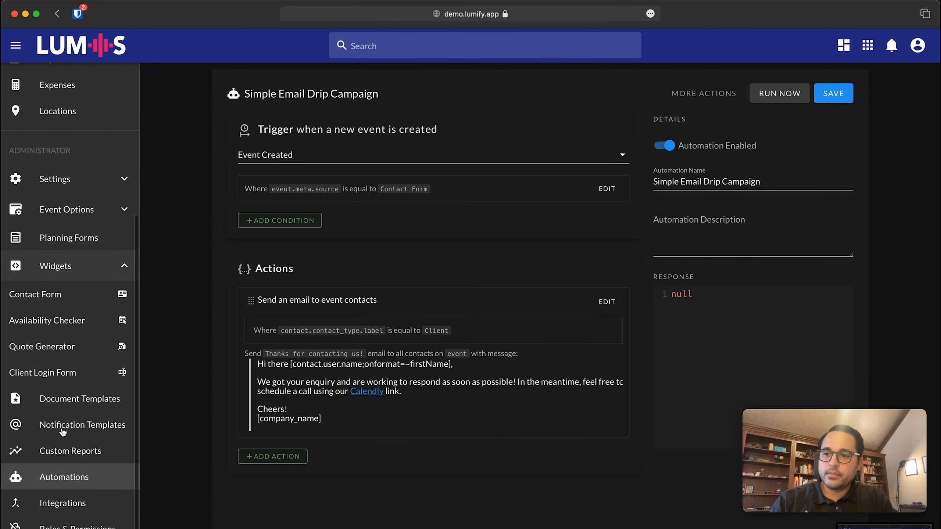
{"action": "left_click", "coordinate": [58, 296]}
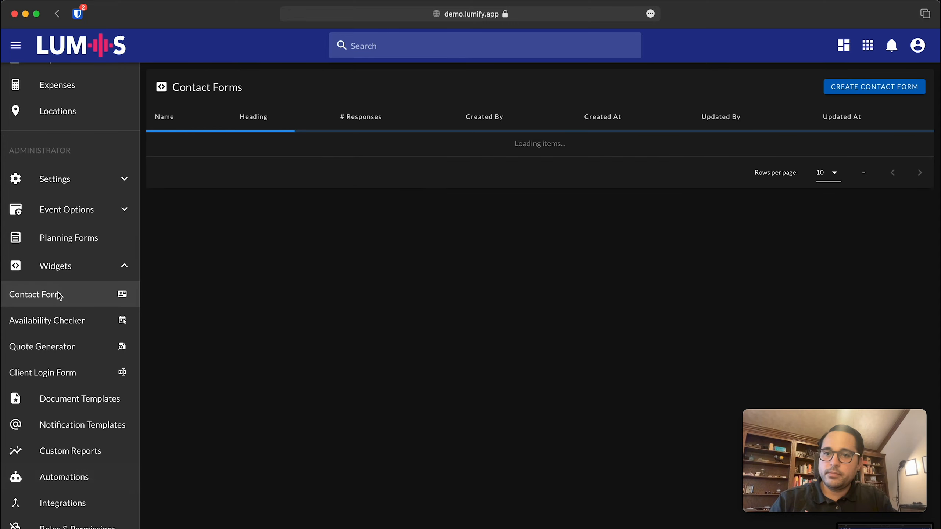
{"action": "left_click", "coordinate": [470, 150]}
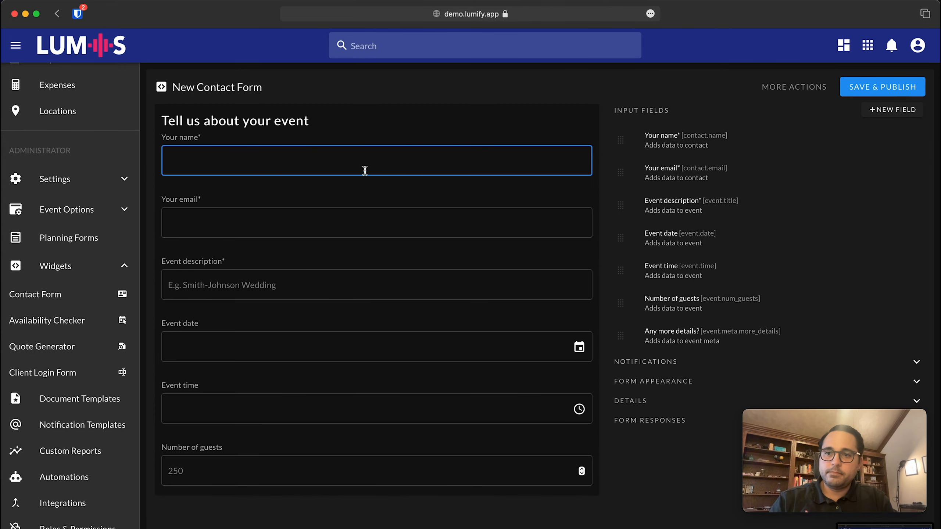
Submit the form with a test name, a test email and event description 'TEST EVENT'.
{"action": "type", "text": "TEST USER"}
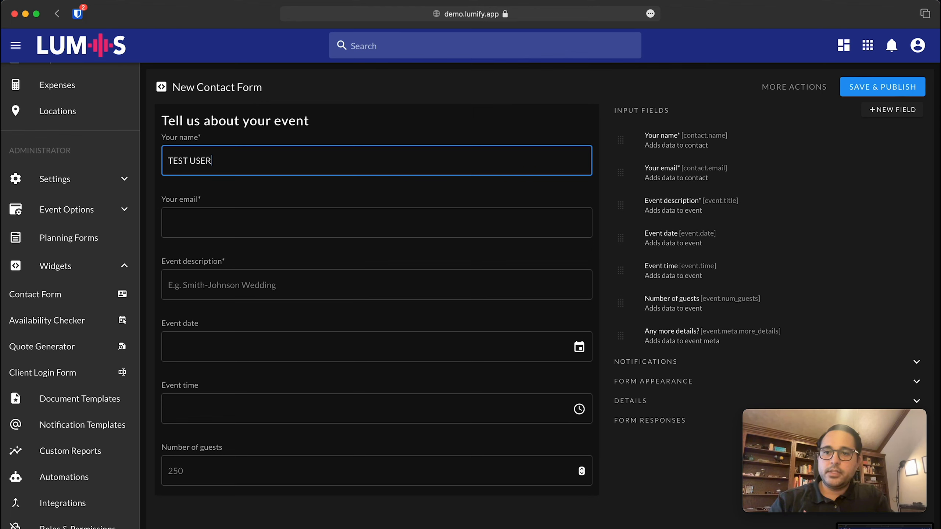
{"action": "key", "text": "Tab"}
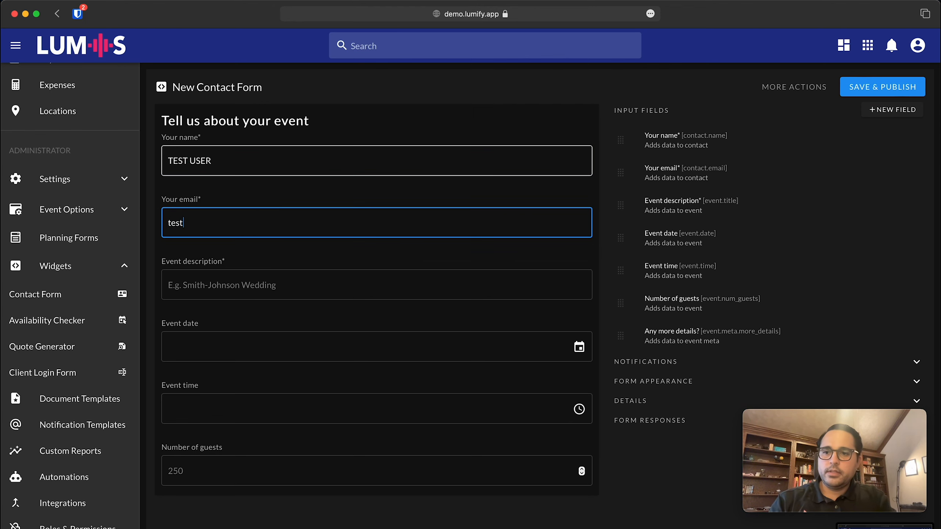
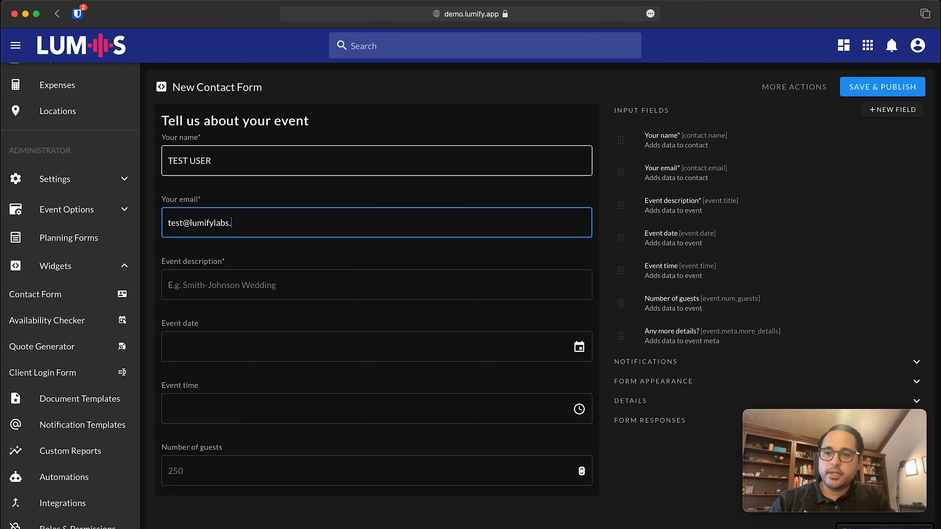
{"action": "key", "text": "Tab"}
{"action": "type", "text": "TEST EVENT"}
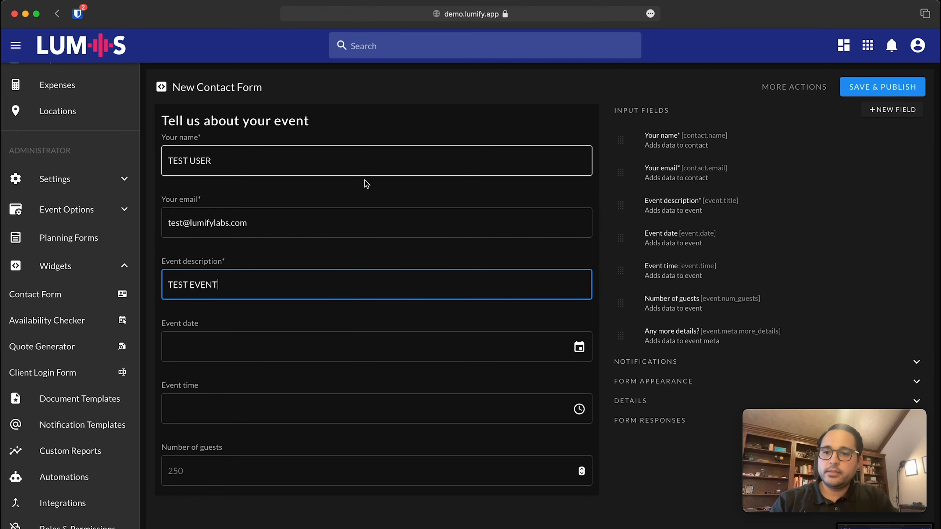
{"action": "scroll", "coordinate": [331, 384], "scroll_direction": "down", "scroll_amount": 3}
{"action": "scroll", "coordinate": [280, 353], "scroll_direction": "down", "scroll_amount": 2}
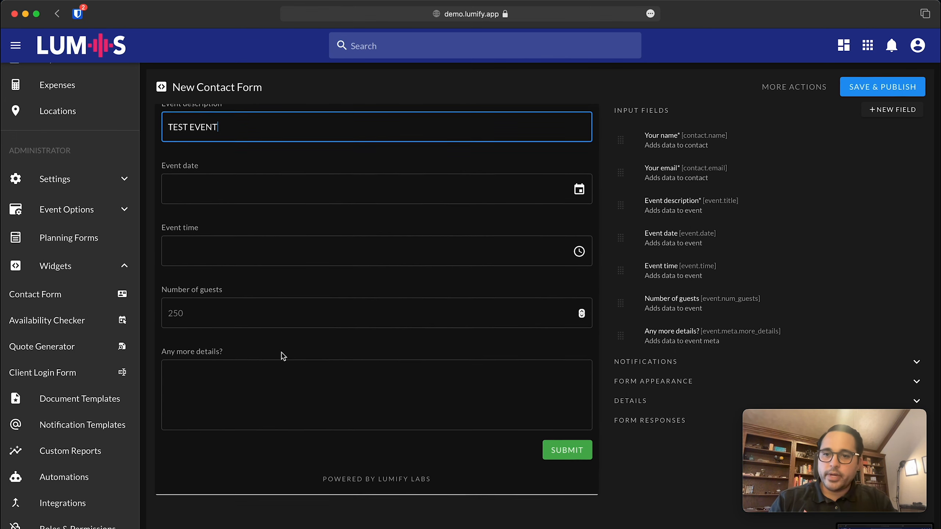
{"action": "left_click", "coordinate": [577, 450]}
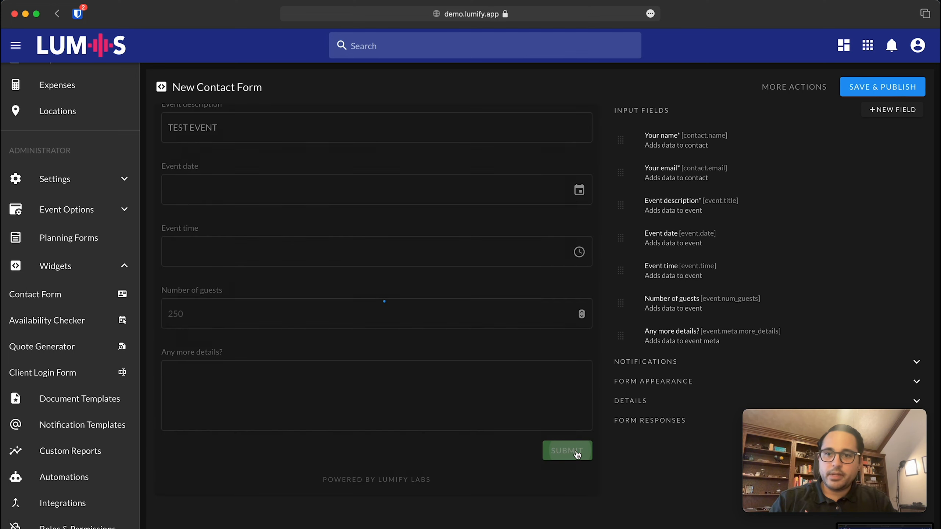
{"action": "key", "text": "super+Tab"}
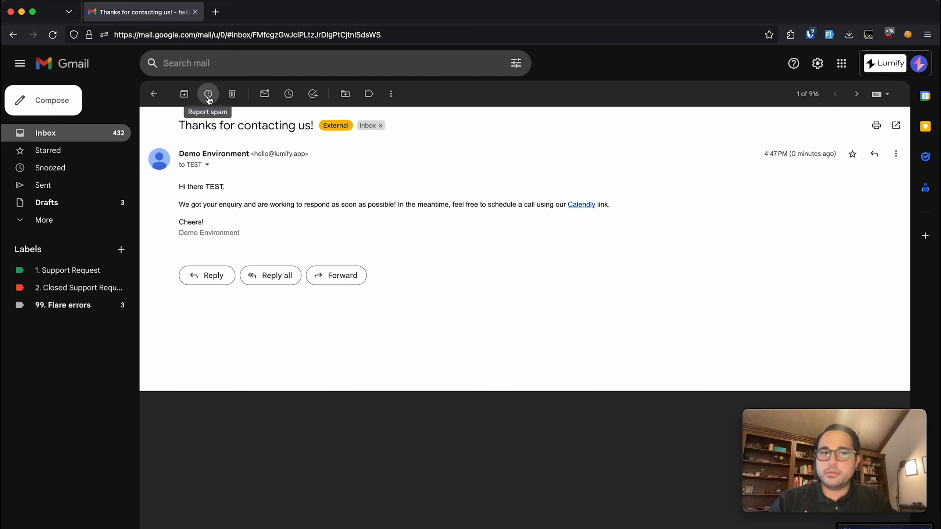
Close the Gmail tab and return to Lumify's New Contact Form confirmation page.
{"action": "left_click", "coordinate": [195, 12]}
{"action": "scroll", "coordinate": [59, 433], "scroll_direction": "down", "scroll_amount": 2}
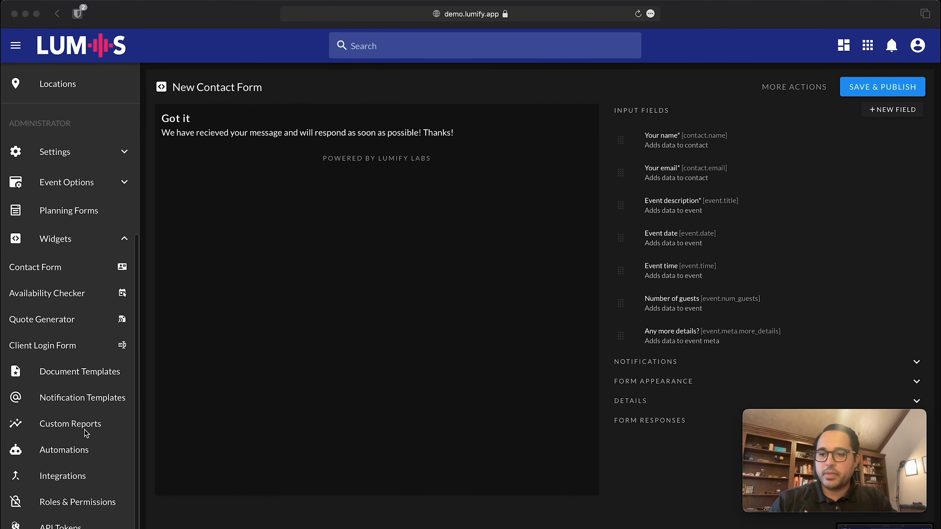
Reopen the Simple Email Drip Campaign automation and start a new action.
{"action": "left_click", "coordinate": [62, 456]}
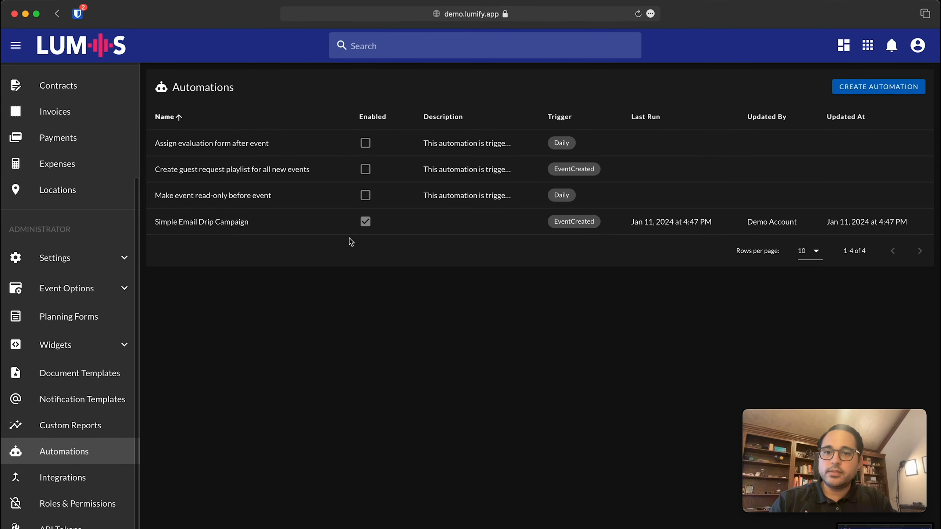
{"action": "left_click", "coordinate": [227, 222]}
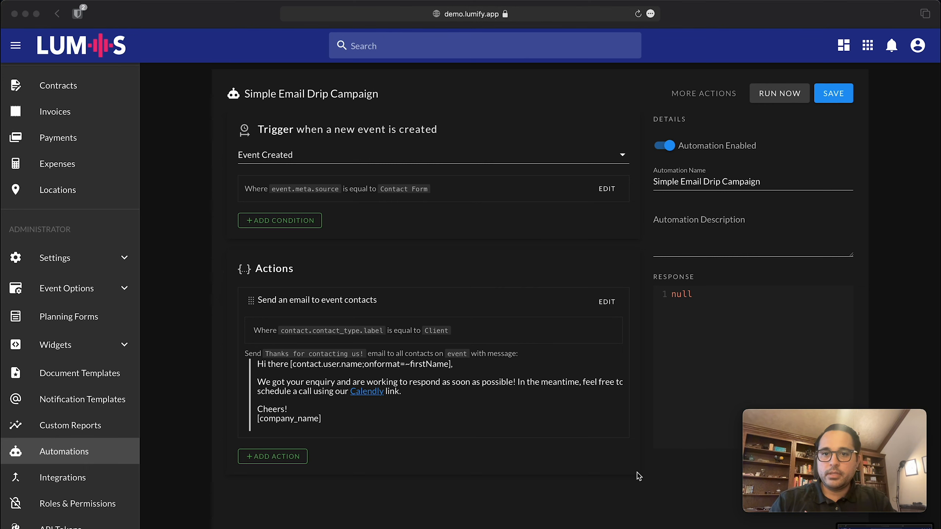
{"action": "scroll", "coordinate": [638, 476], "scroll_direction": "down", "scroll_amount": 1}
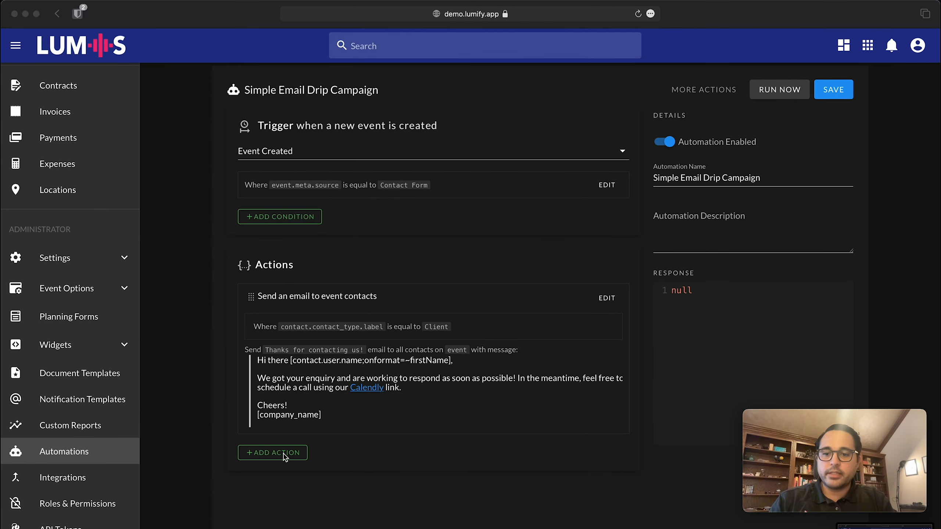
{"action": "left_click", "coordinate": [283, 453]}
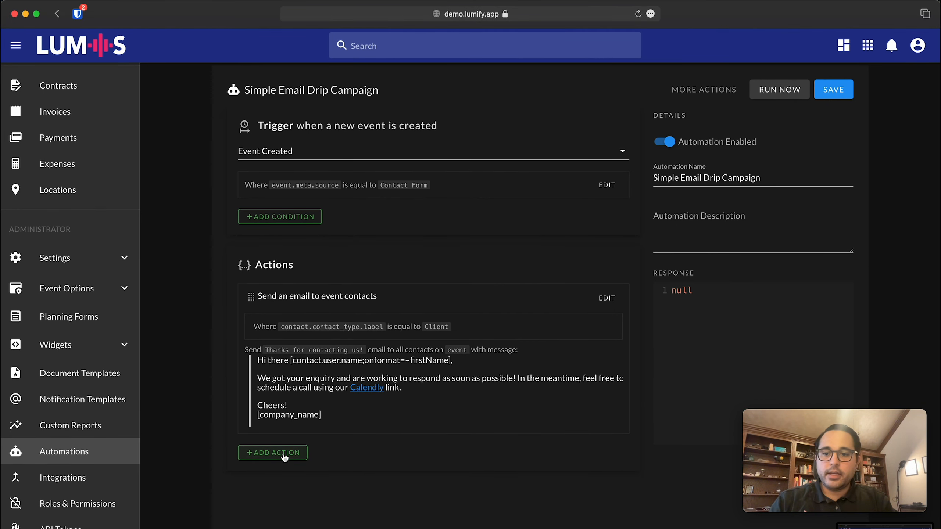
{"action": "left_click", "coordinate": [284, 455]}
Make the action a Delay for specified time of 5 Days.
{"action": "left_click", "coordinate": [346, 315]}
{"action": "scroll", "coordinate": [367, 375], "scroll_direction": "down", "scroll_amount": 2}
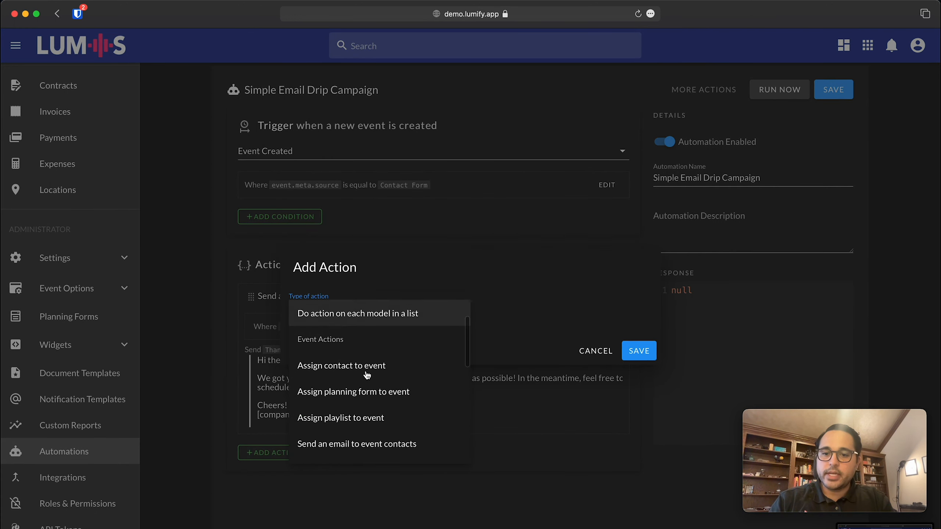
{"action": "scroll", "coordinate": [367, 374], "scroll_direction": "down", "scroll_amount": 5}
{"action": "scroll", "coordinate": [366, 373], "scroll_direction": "up", "scroll_amount": 2}
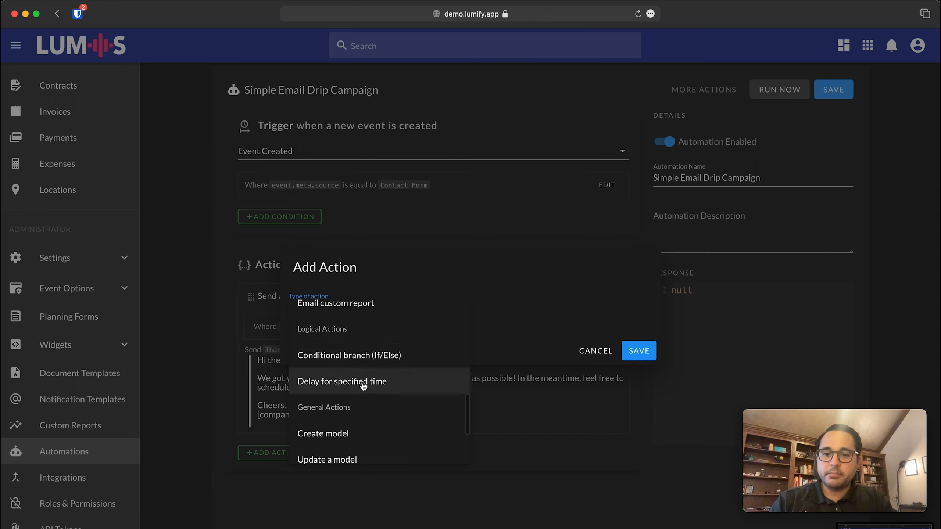
{"action": "left_click", "coordinate": [363, 386]}
{"action": "left_click", "coordinate": [326, 309]}
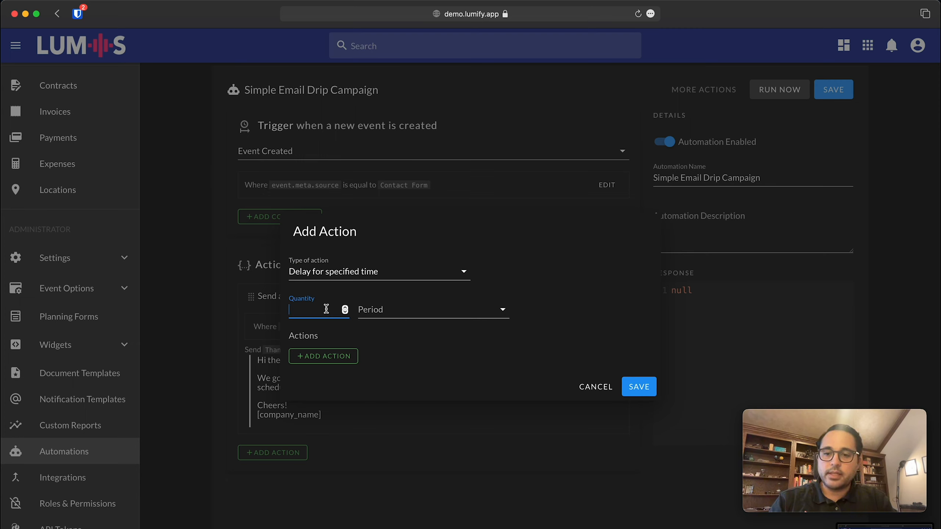
{"action": "type", "text": "5"}
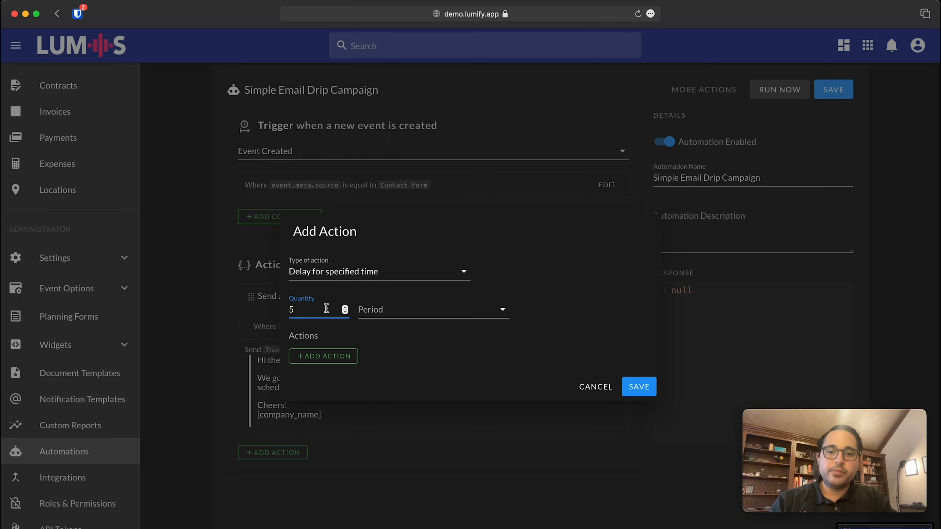
{"action": "left_click", "coordinate": [385, 310]}
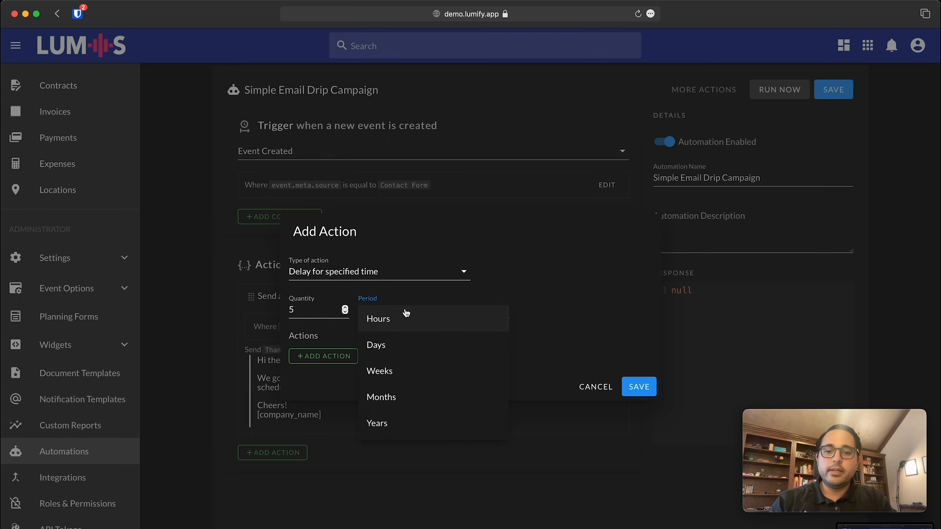
{"action": "left_click", "coordinate": [423, 343]}
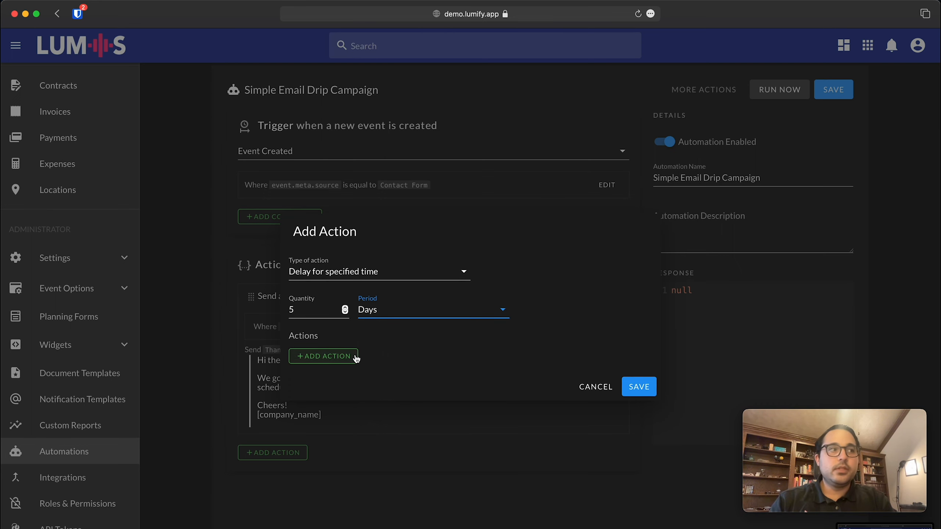
Begin adding a nested action inside the 5-day delay.
{"action": "left_click", "coordinate": [342, 356]}
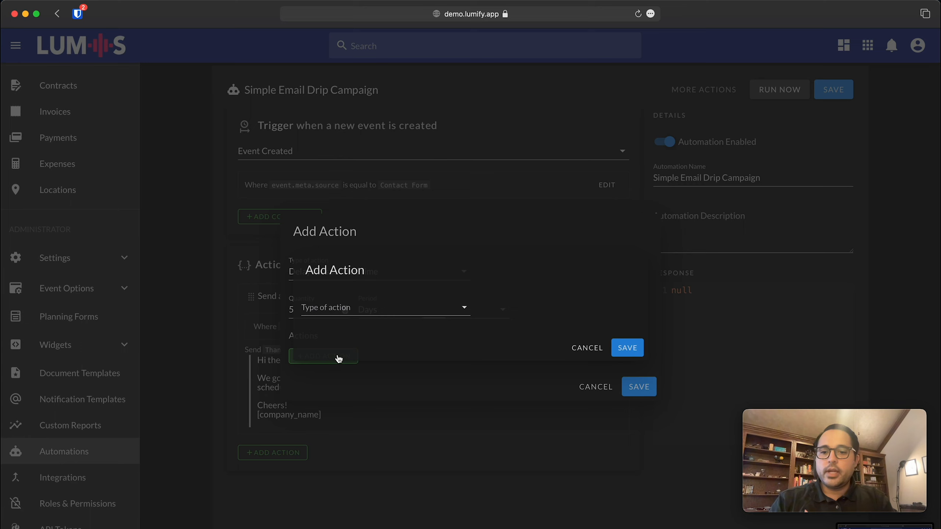
{"action": "left_click", "coordinate": [348, 308]}
{"action": "left_click", "coordinate": [484, 211]}
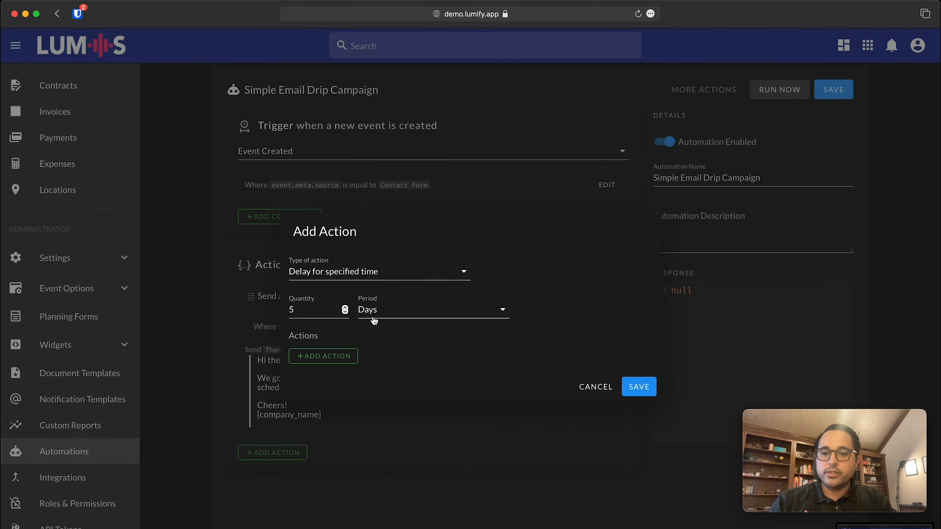
{"action": "left_click", "coordinate": [342, 358]}
Make the nested action a Conditional branch (If/Else).
{"action": "left_click", "coordinate": [367, 318]}
{"action": "scroll", "coordinate": [383, 367], "scroll_direction": "down", "scroll_amount": 2}
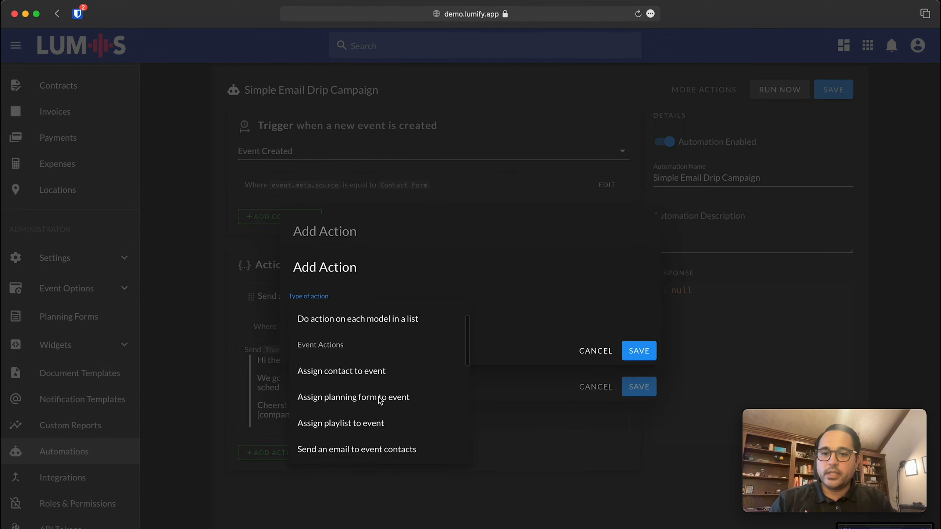
{"action": "scroll", "coordinate": [380, 399], "scroll_direction": "up", "scroll_amount": 2}
{"action": "scroll", "coordinate": [380, 399], "scroll_direction": "down", "scroll_amount": 8}
{"action": "scroll", "coordinate": [380, 399], "scroll_direction": "down", "scroll_amount": 4}
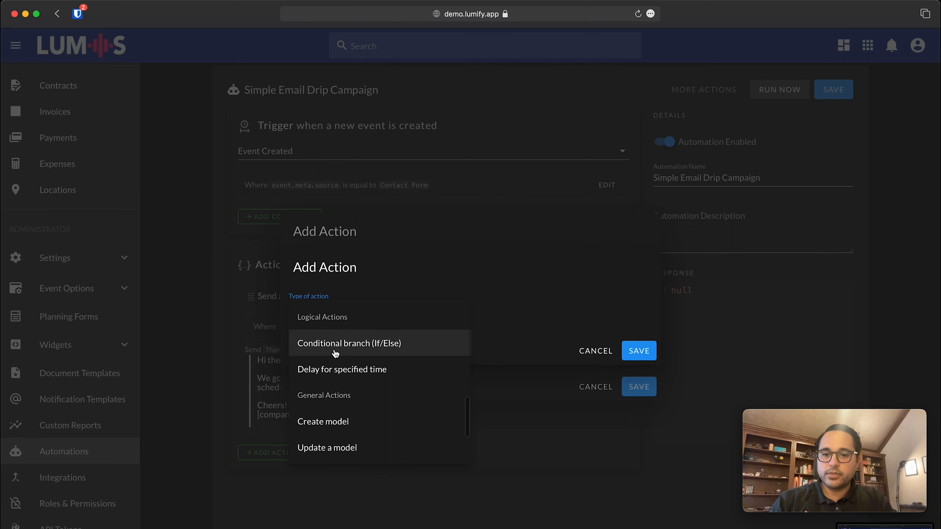
{"action": "left_click", "coordinate": [348, 350]}
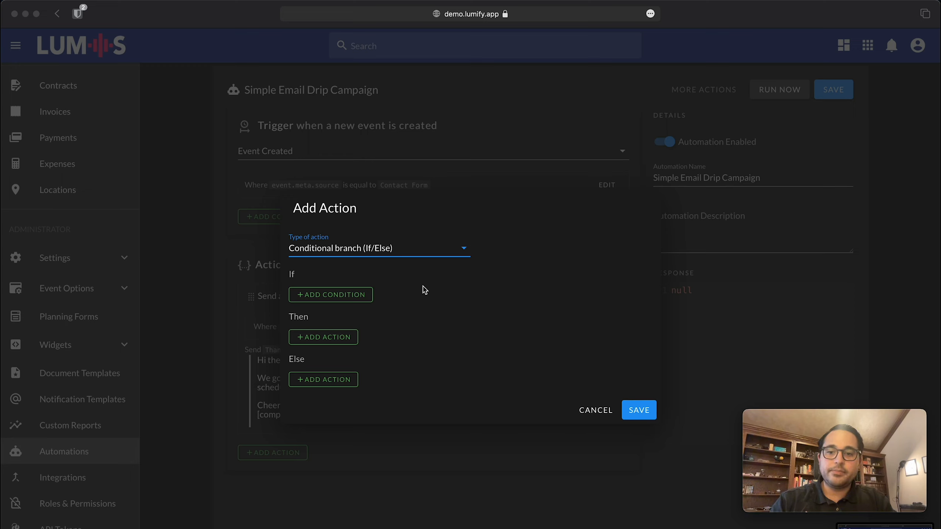
Add the If condition event.event_status_id Equal to 1 and save the branch.
{"action": "left_click", "coordinate": [338, 298]}
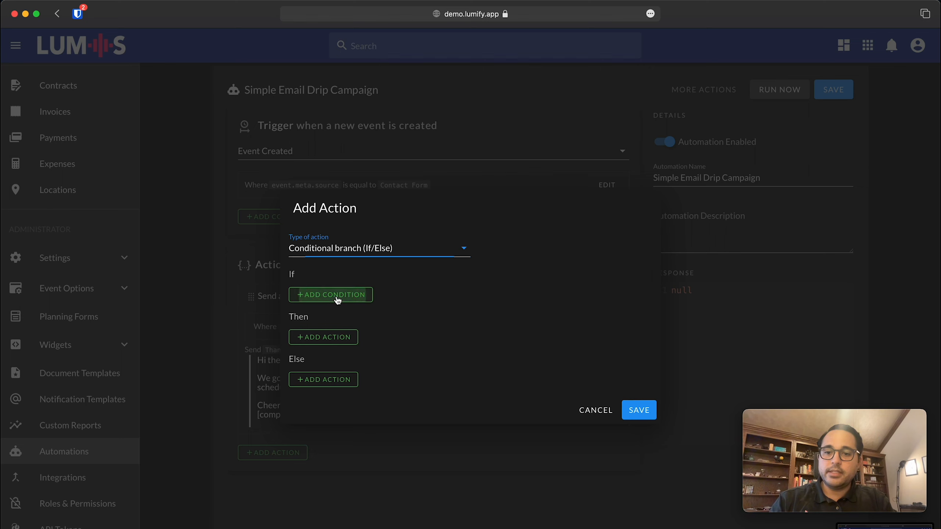
{"action": "left_click", "coordinate": [338, 290]}
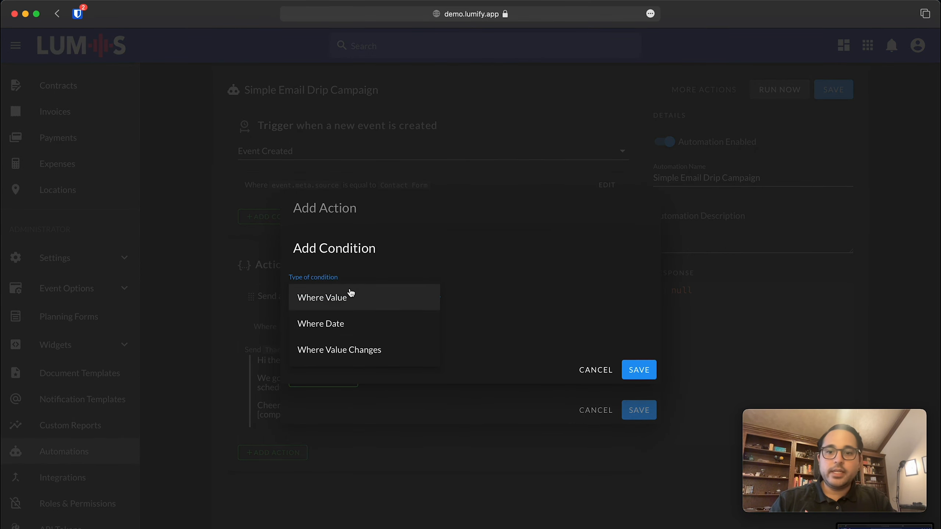
{"action": "left_click", "coordinate": [353, 298]}
{"action": "left_click", "coordinate": [340, 324]}
{"action": "type", "text": "eve"}
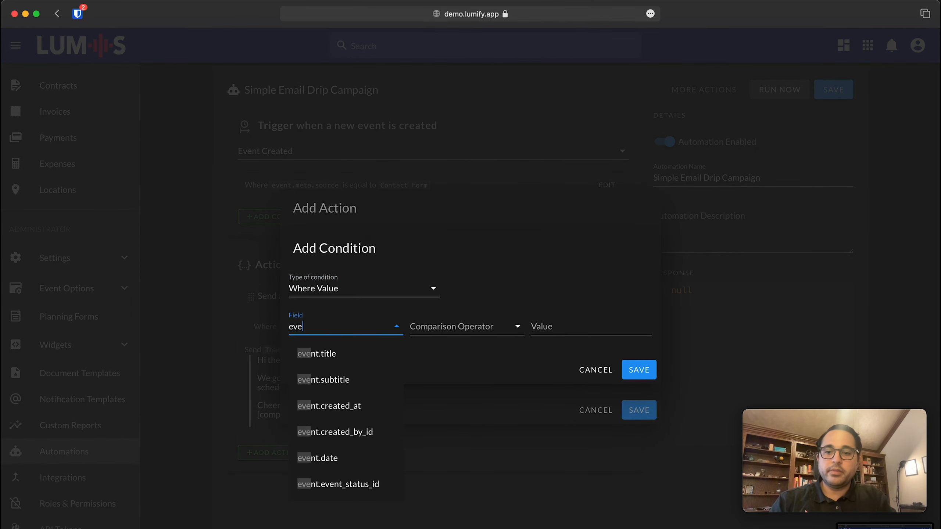
{"action": "type", "text": "nt.event"}
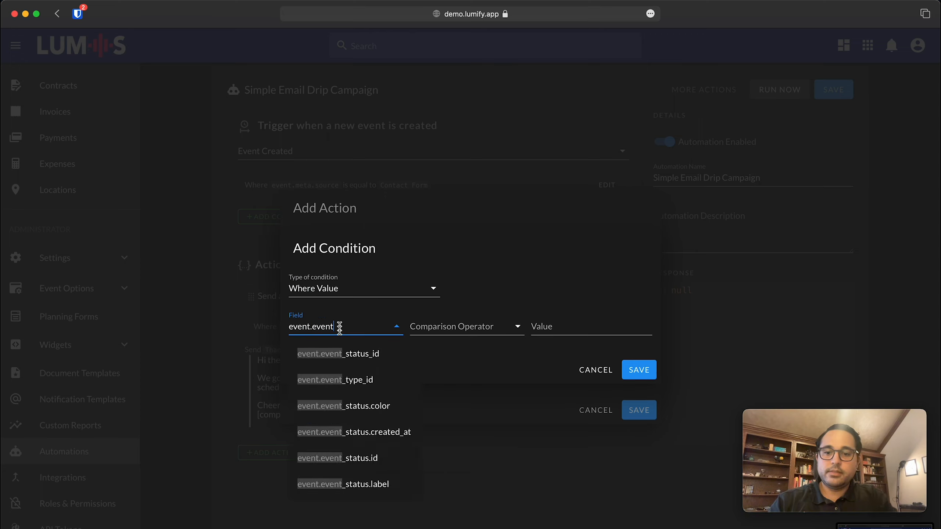
{"action": "left_click", "coordinate": [350, 355]}
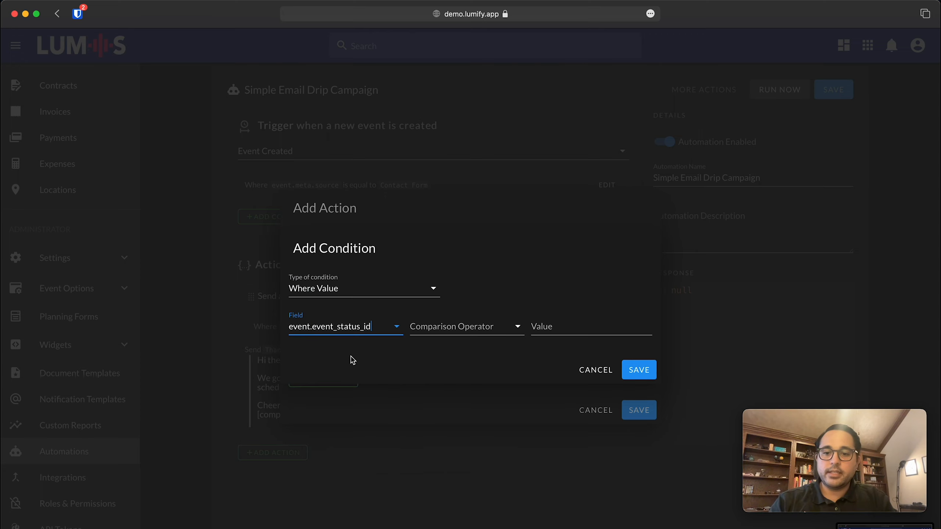
{"action": "left_click", "coordinate": [455, 329]}
{"action": "left_click", "coordinate": [461, 335]}
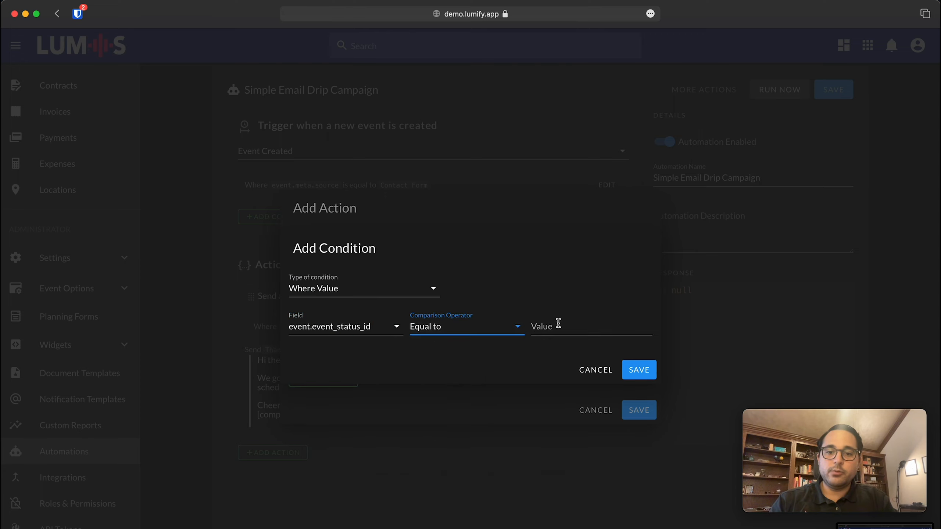
{"action": "left_click", "coordinate": [556, 323]}
{"action": "type", "text": "1"}
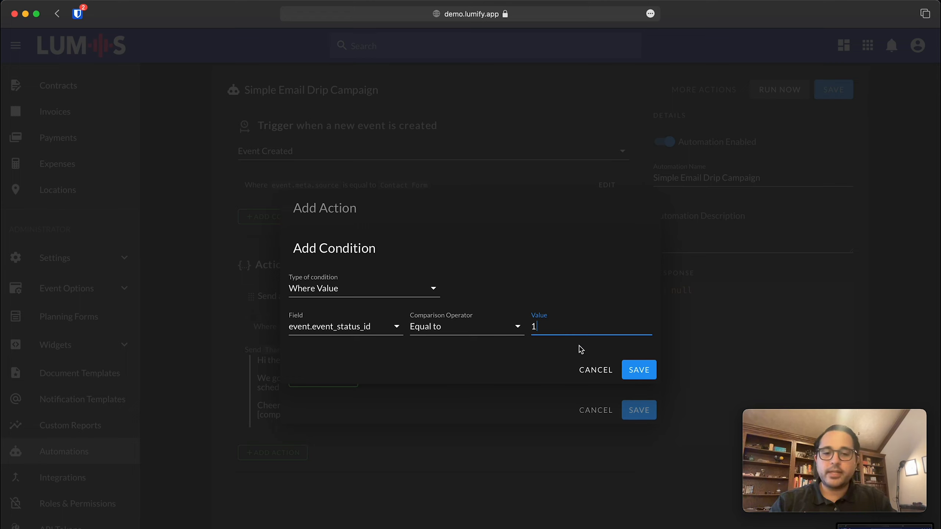
{"action": "left_click", "coordinate": [640, 370]}
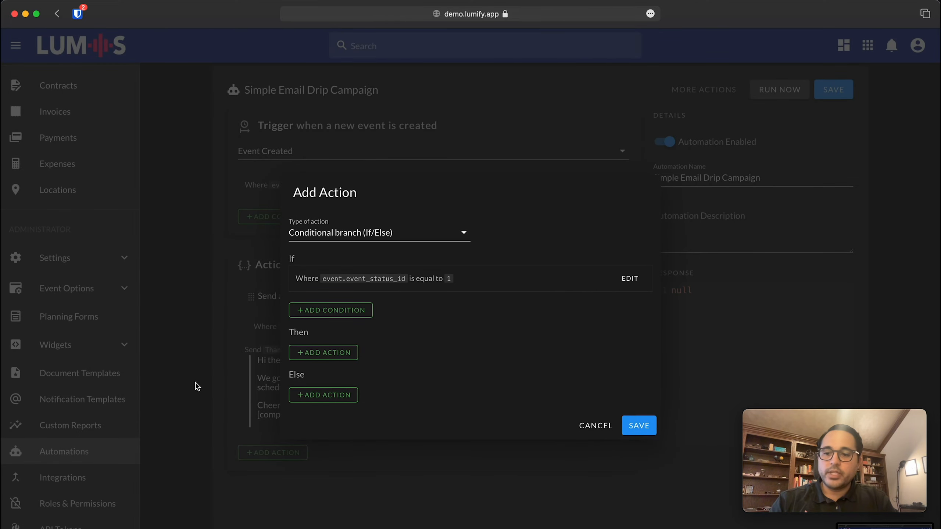
{"action": "left_click", "coordinate": [639, 425]}
Save the 5-day delay, check the Prospect entry under Event Statuses, then head back to Automations.
{"action": "left_click", "coordinate": [647, 454]}
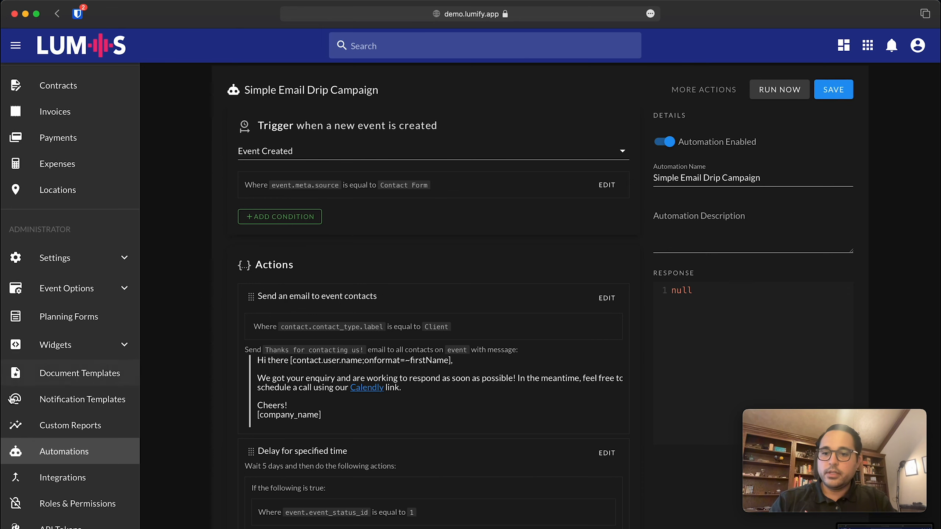
{"action": "left_click", "coordinate": [66, 290]}
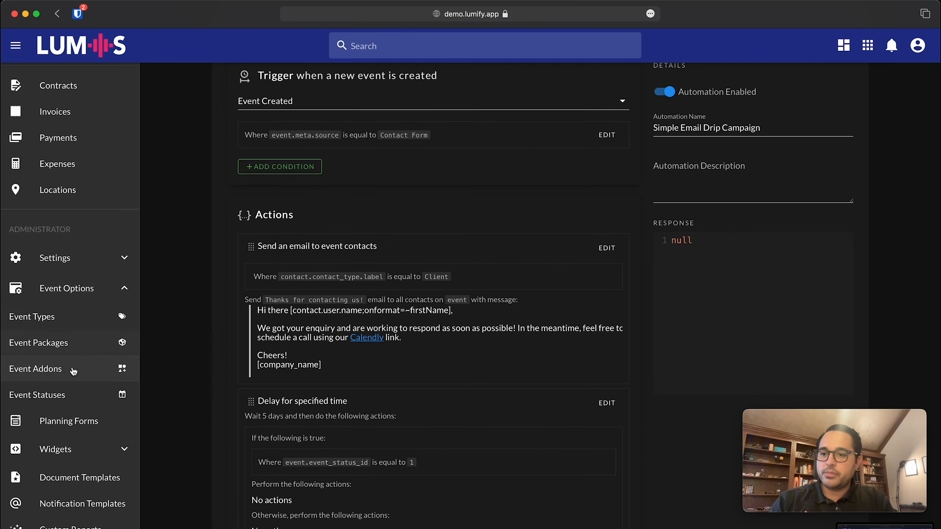
{"action": "left_click", "coordinate": [64, 395]}
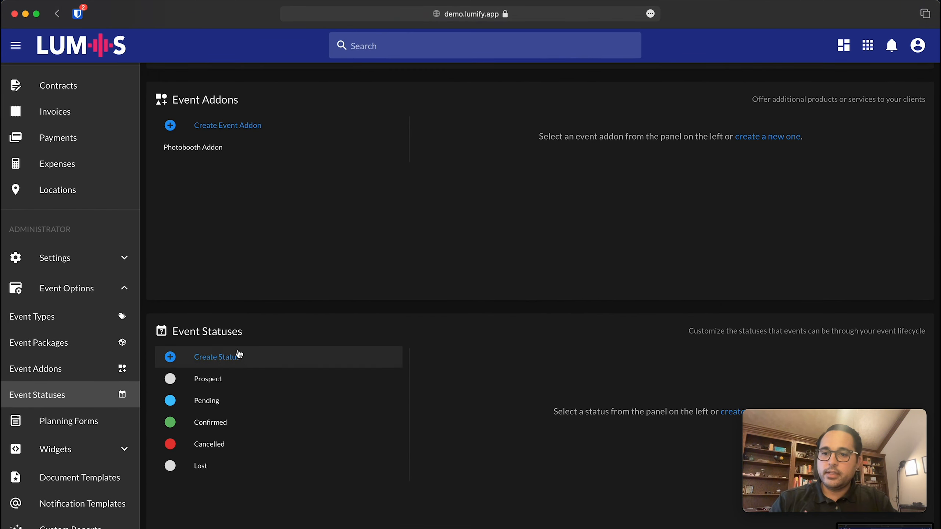
{"action": "left_click", "coordinate": [220, 382]}
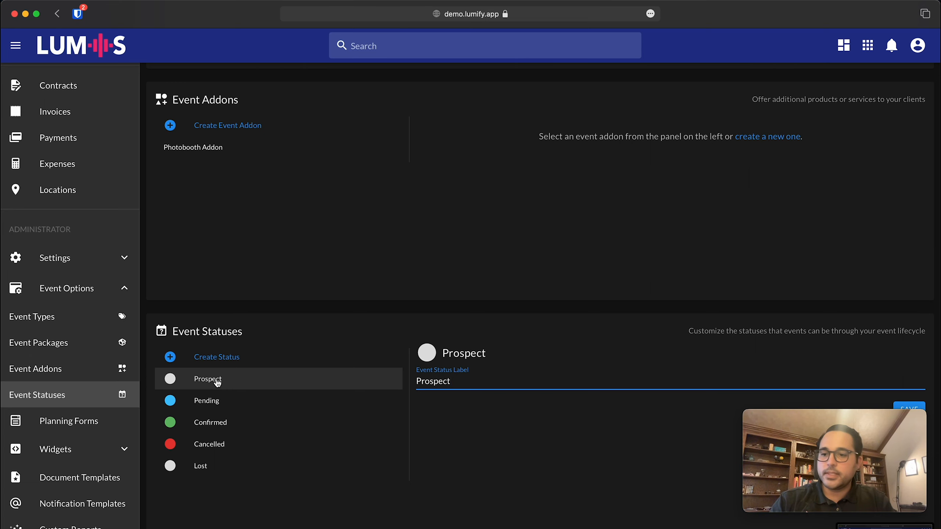
{"action": "scroll", "coordinate": [98, 470], "scroll_direction": "down", "scroll_amount": 3}
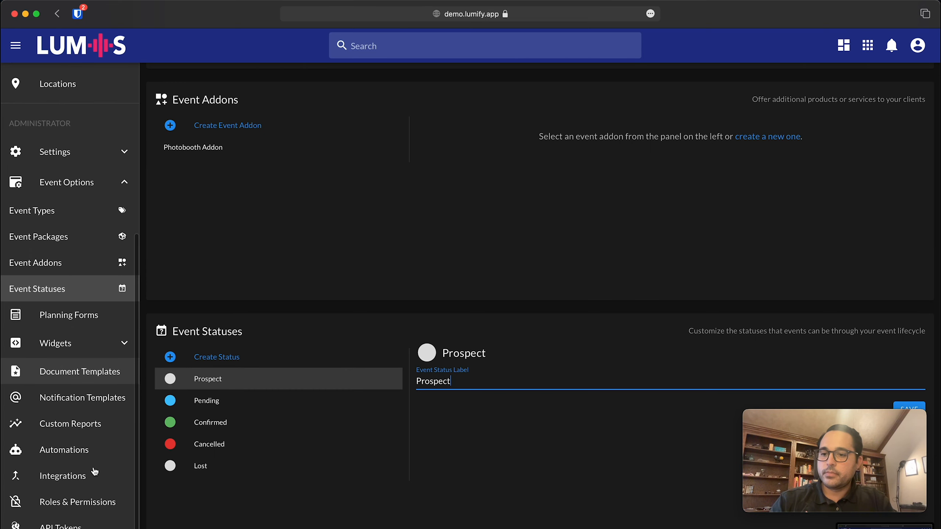
{"action": "left_click", "coordinate": [65, 456]}
Reopen the 5-day delay's If/Else branch in Simple Email Drip Campaign for editing.
{"action": "left_click", "coordinate": [288, 229]}
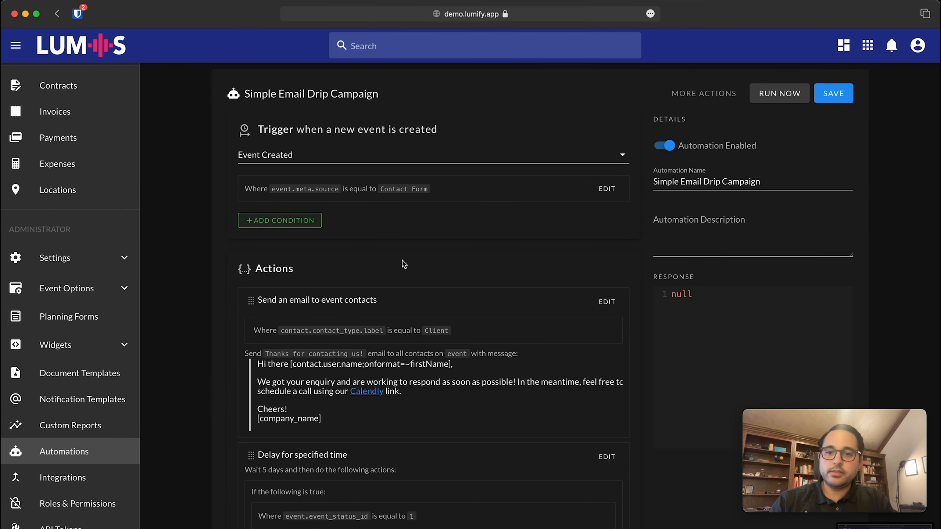
{"action": "scroll", "coordinate": [569, 415], "scroll_direction": "down", "scroll_amount": 1}
{"action": "scroll", "coordinate": [569, 415], "scroll_direction": "down", "scroll_amount": 2}
{"action": "left_click", "coordinate": [607, 349]}
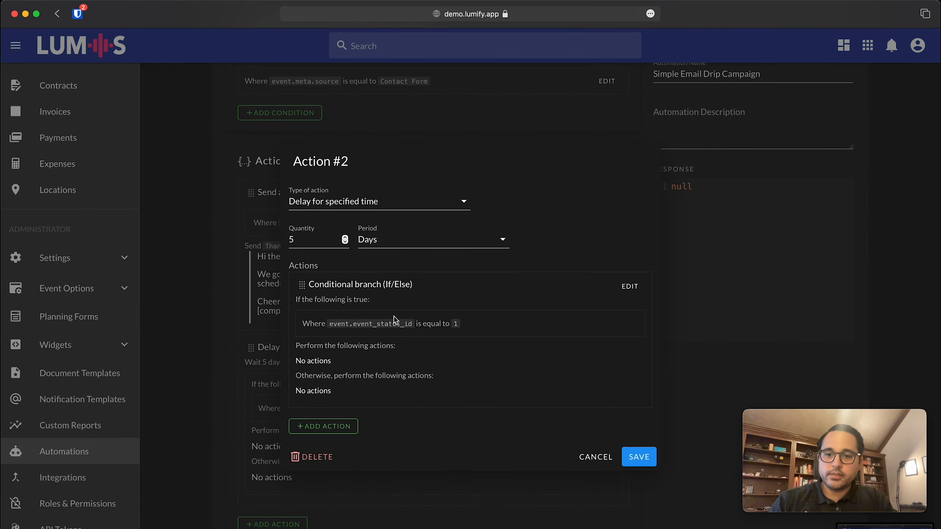
{"action": "left_click", "coordinate": [629, 286]}
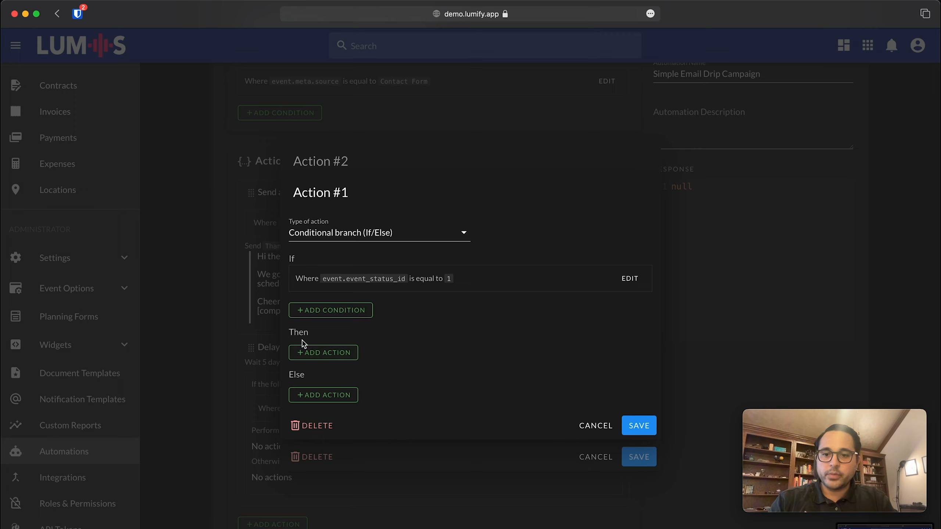
{"action": "left_click", "coordinate": [314, 355]}
{"action": "left_click", "coordinate": [582, 352]}
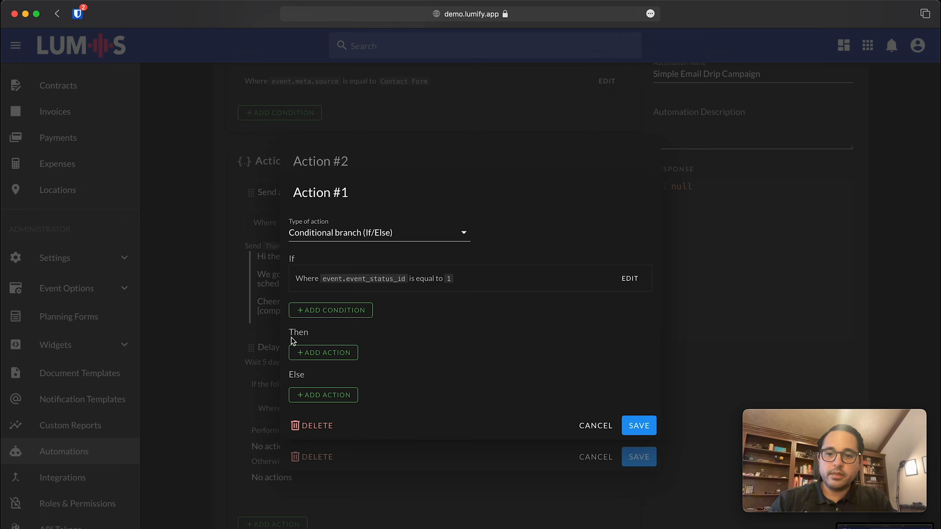
Add a Send an email to event contacts action under the Then branch.
{"action": "left_click", "coordinate": [347, 353]}
{"action": "left_click", "coordinate": [357, 311]}
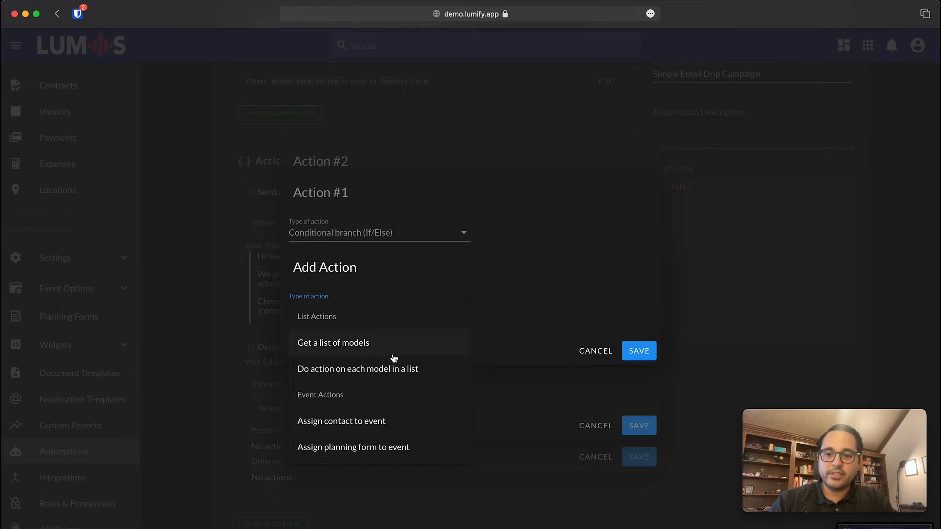
{"action": "scroll", "coordinate": [392, 371], "scroll_direction": "up", "scroll_amount": 5}
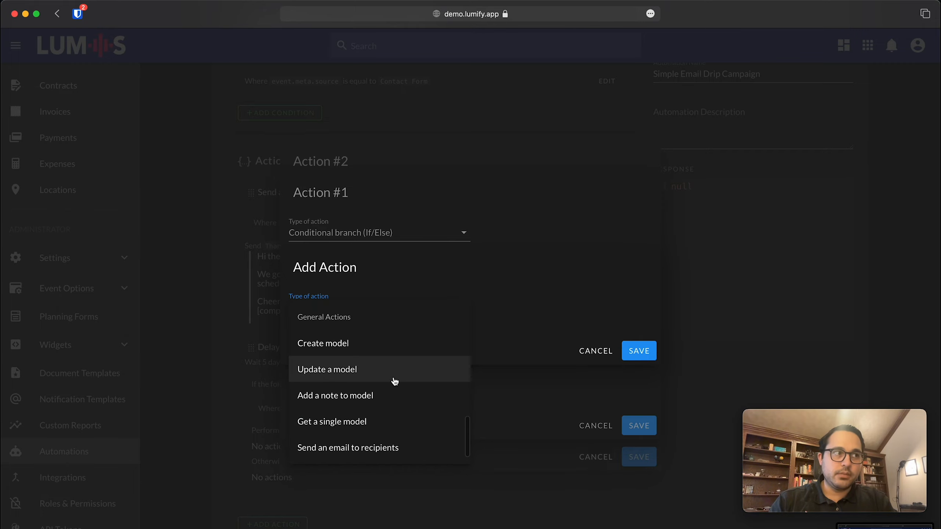
{"action": "scroll", "coordinate": [380, 380], "scroll_direction": "up", "scroll_amount": 3}
{"action": "scroll", "coordinate": [380, 382], "scroll_direction": "up", "scroll_amount": 8}
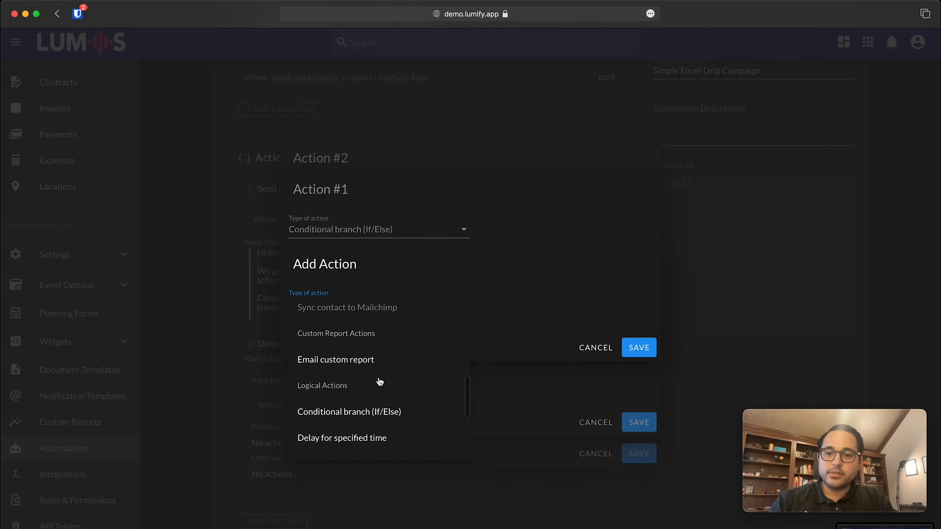
{"action": "scroll", "coordinate": [380, 381], "scroll_direction": "up", "scroll_amount": 1}
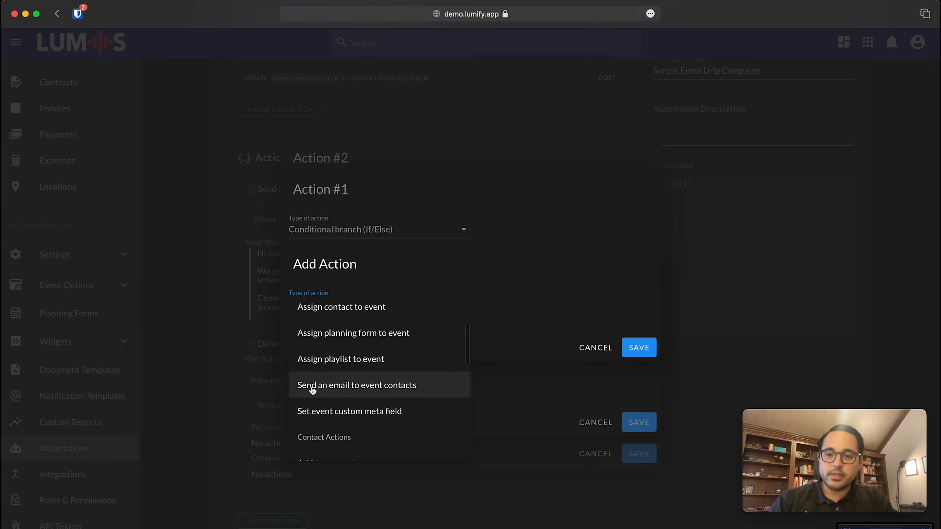
{"action": "left_click", "coordinate": [387, 391]}
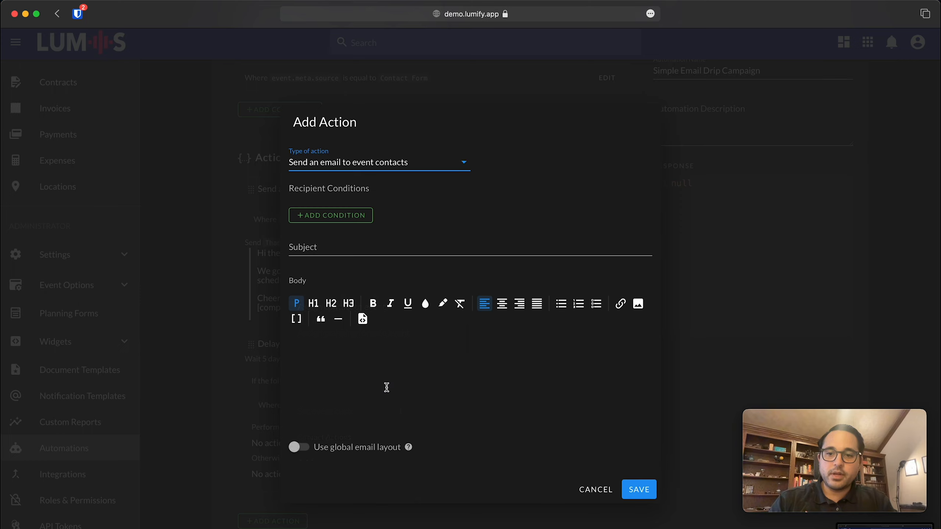
Add the recipient condition Where Relation contact_type label Equal to Client.
{"action": "left_click", "coordinate": [351, 217]}
{"action": "left_click", "coordinate": [341, 284]}
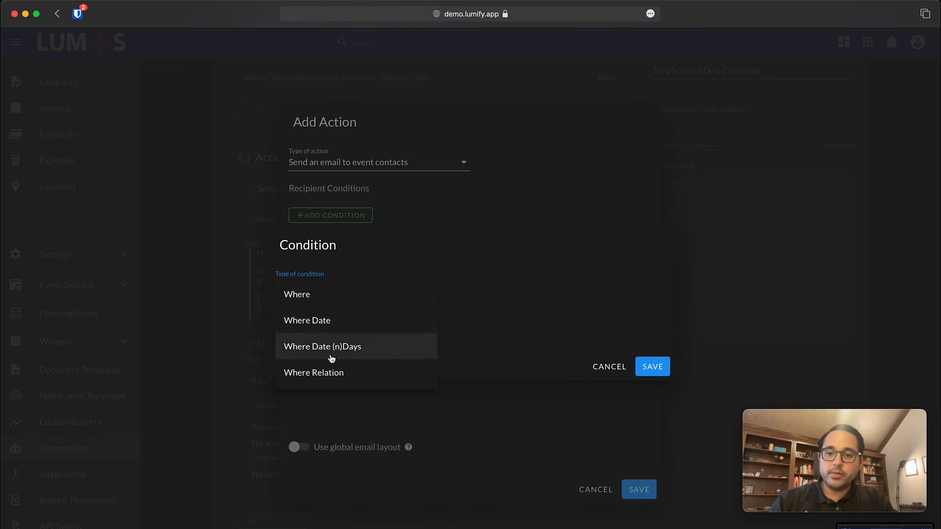
{"action": "left_click", "coordinate": [321, 374]}
{"action": "left_click", "coordinate": [315, 305]}
{"action": "left_click", "coordinate": [334, 326]}
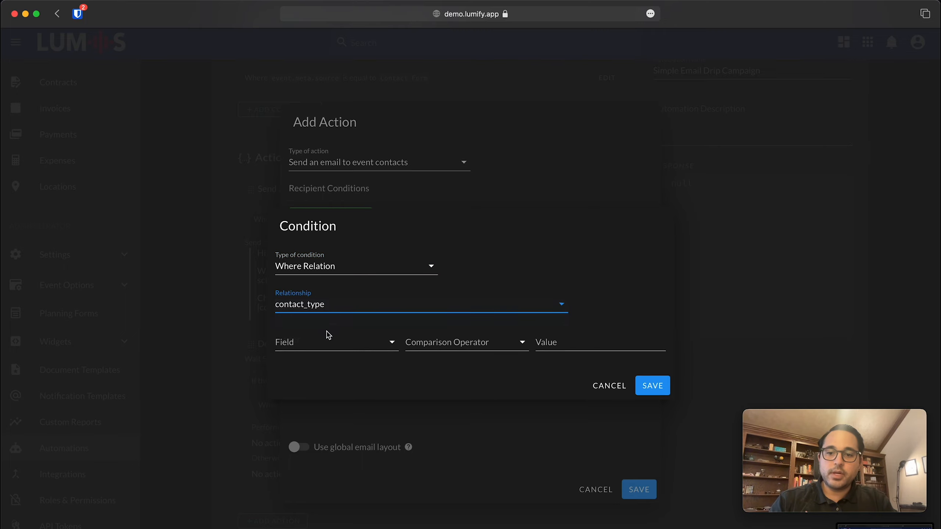
{"action": "left_click", "coordinate": [326, 341]}
{"action": "left_click", "coordinate": [323, 378]}
{"action": "left_click", "coordinate": [459, 343]}
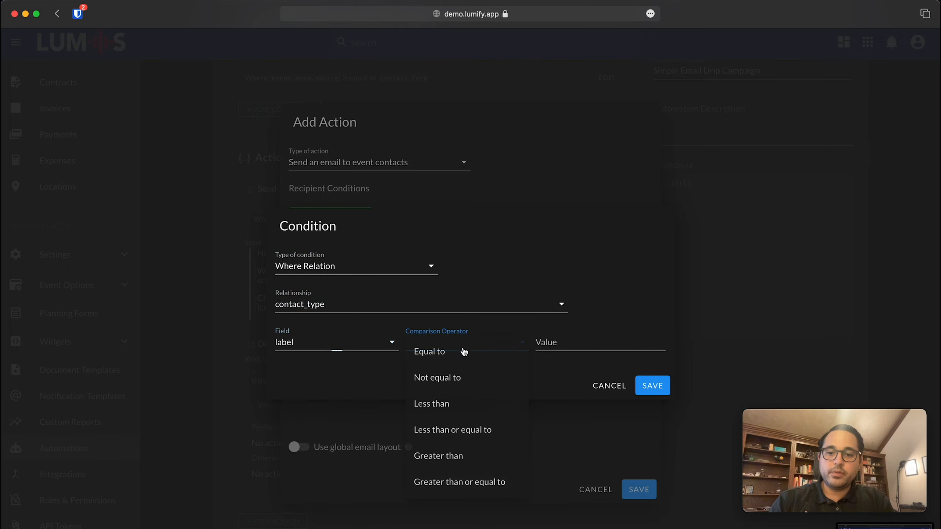
{"action": "left_click", "coordinate": [463, 352]}
{"action": "left_click", "coordinate": [572, 348]}
{"action": "type", "text": "Client"}
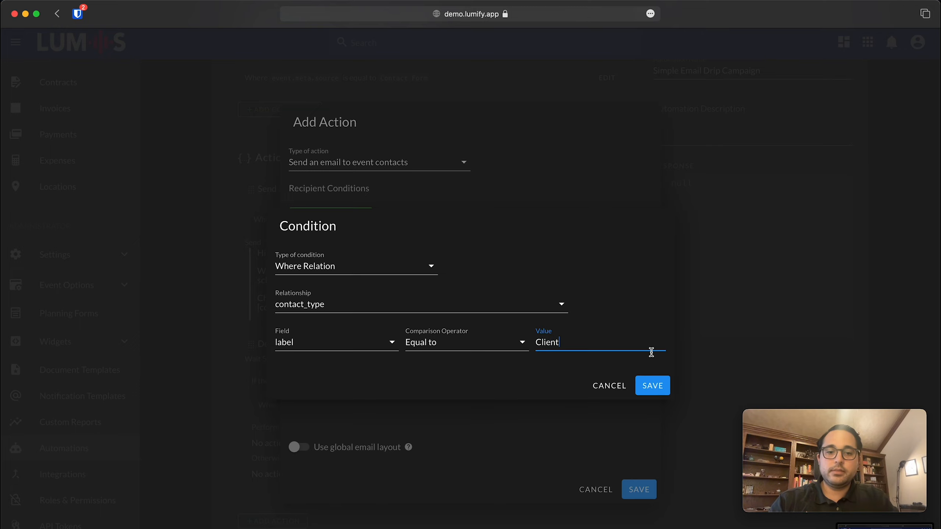
{"action": "left_click", "coordinate": [652, 386]}
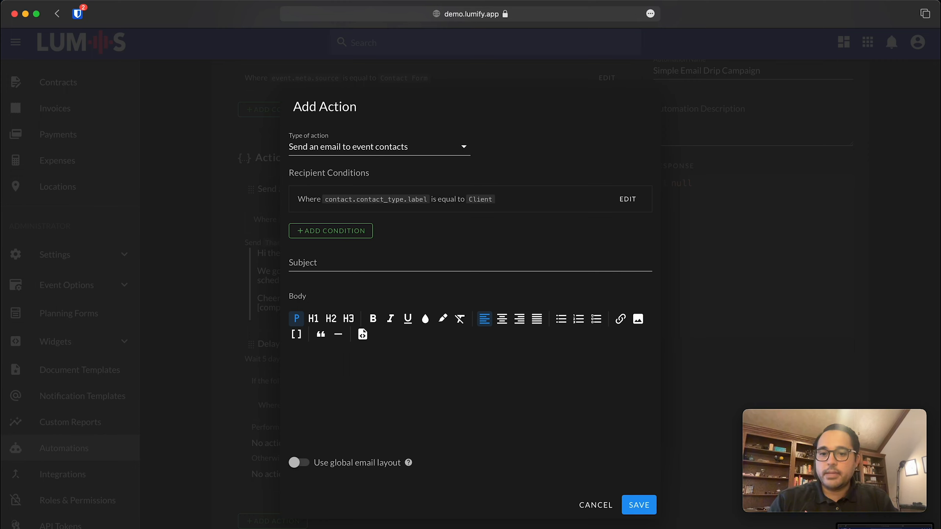
Enter the email subject 'Are you still interested?'.
{"action": "key", "text": "super+Tab"}
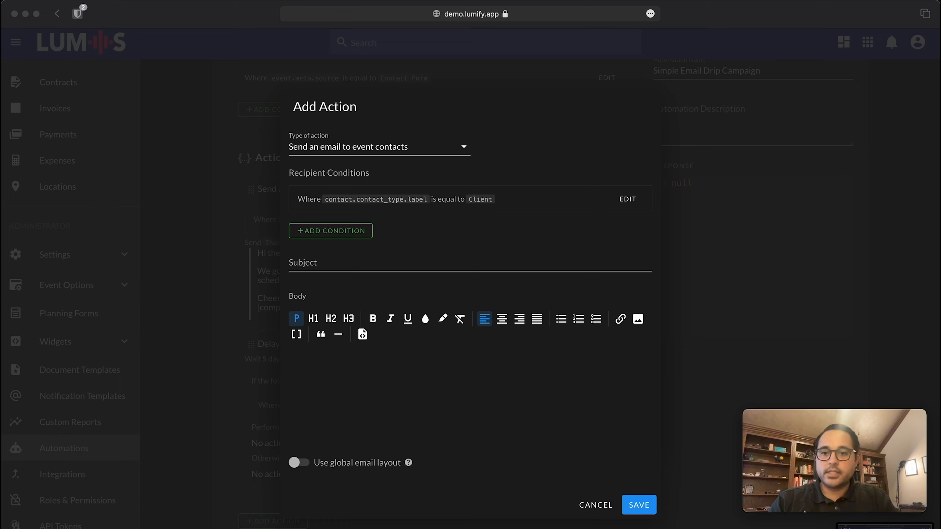
{"action": "left_click", "coordinate": [343, 264]}
{"action": "type", "text": "Are you still interested?"}
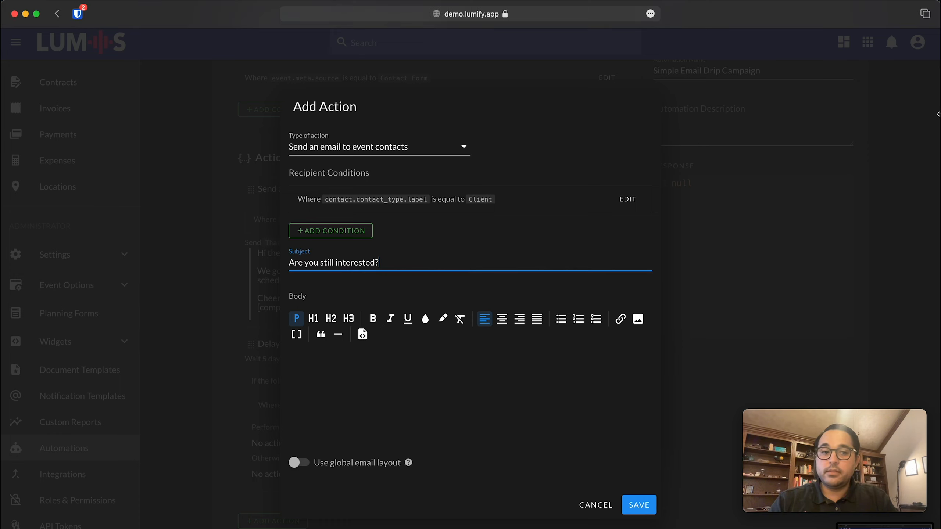
{"action": "key", "text": "super+Tab"}
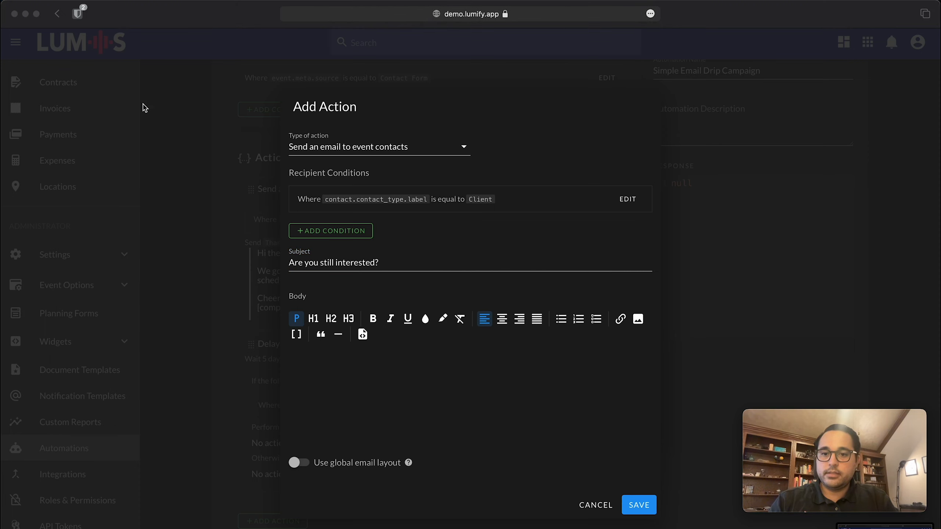
Paste the check-in message into the body, remove the blank line before 'Chat soon,', and save.
{"action": "left_click", "coordinate": [382, 402]}
{"action": "left_click", "coordinate": [366, 376]}
{"action": "type", "text": "Hey [contact.user.name;onformat=~firstName], We haven't heard back from you regarding your event. Wanted to check in and see if you're still interested? Let us know if a quick call would be helpful?  Chat soon, [company_name]"}
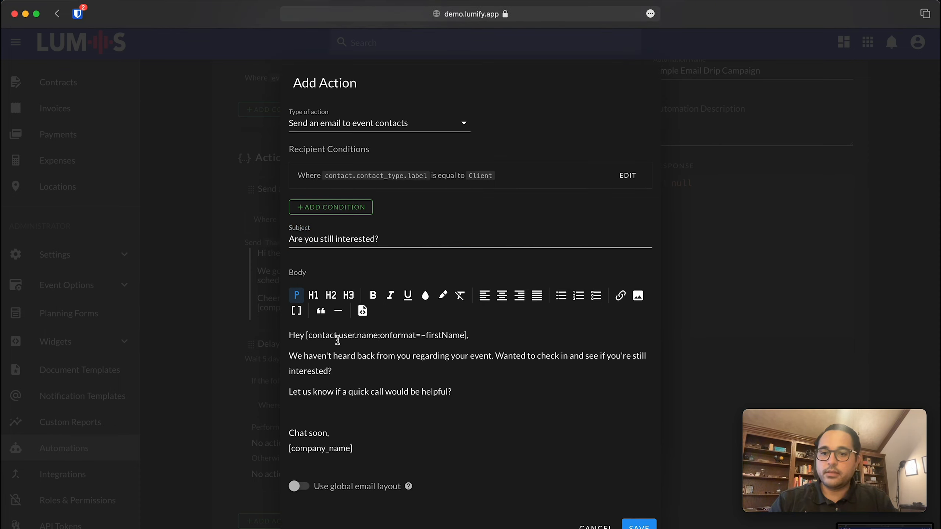
{"action": "left_click_drag", "start_coordinate": [297, 355], "coordinate": [481, 357]}
{"action": "left_click", "coordinate": [475, 399]}
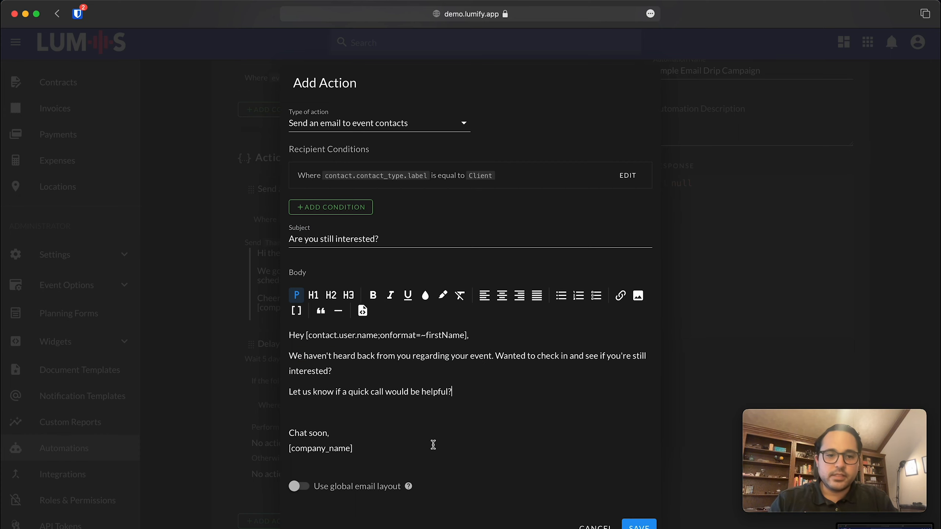
{"action": "left_click", "coordinate": [351, 420]}
{"action": "key", "text": "BackSpace"}
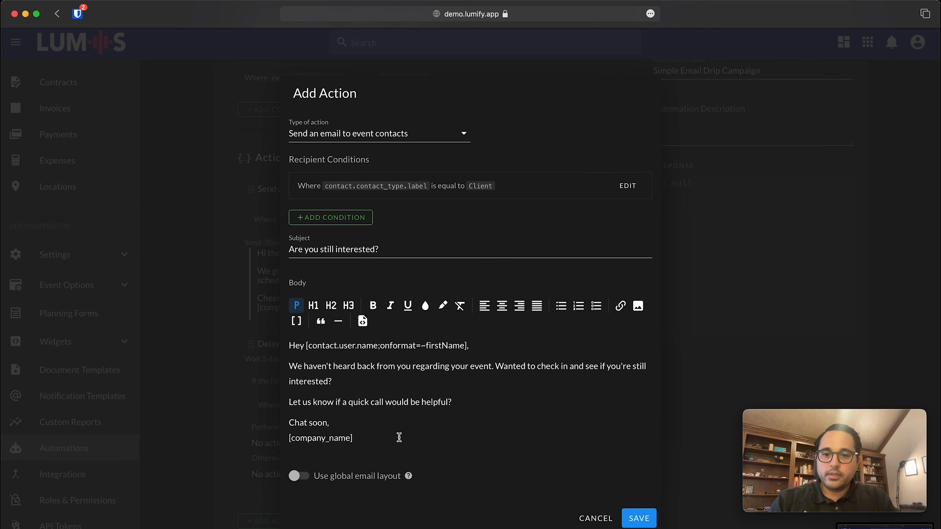
{"action": "left_click", "coordinate": [640, 518]}
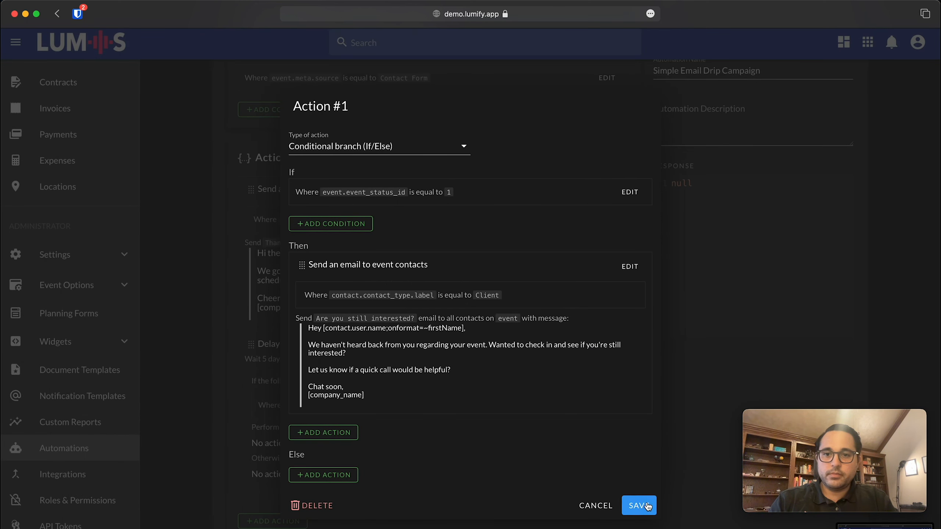
Save the If/Else branch, review it once more, then save the 5-day delay action.
{"action": "left_click", "coordinate": [639, 506]}
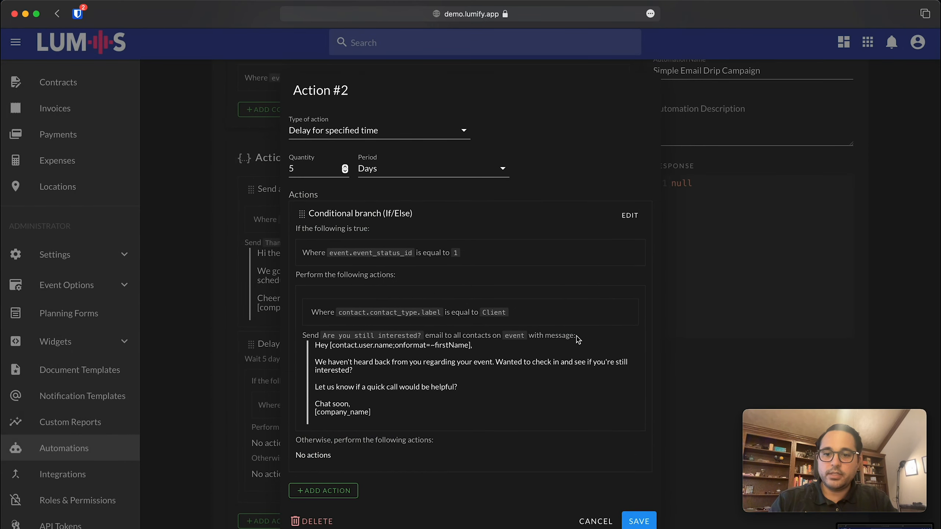
{"action": "left_click", "coordinate": [633, 216]}
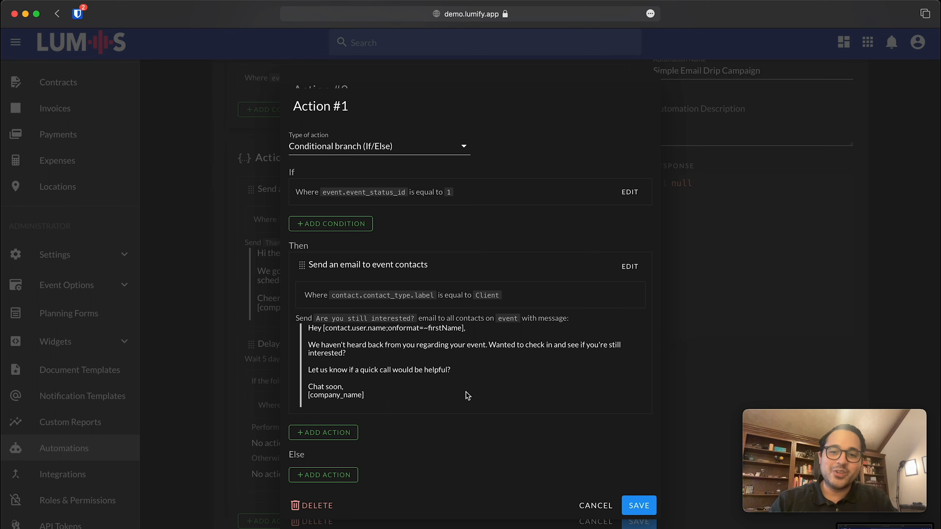
{"action": "left_click", "coordinate": [638, 506]}
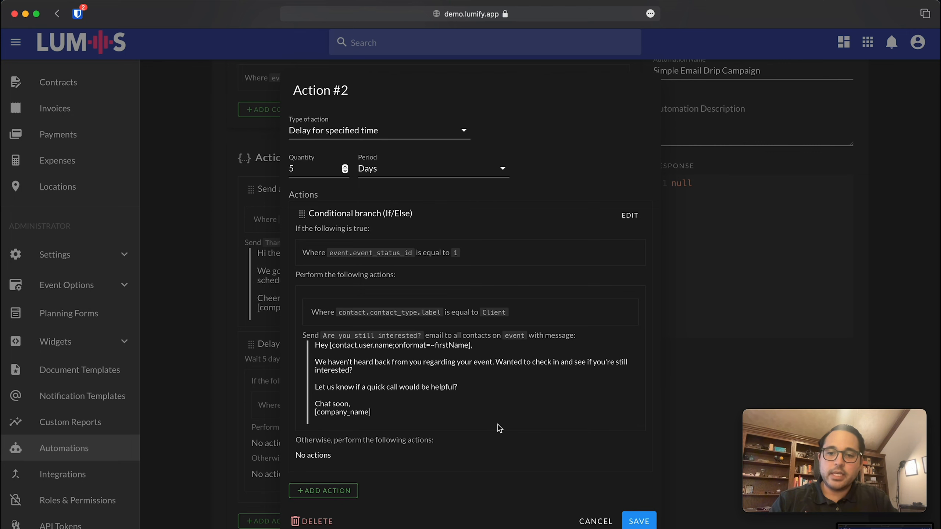
{"action": "left_click", "coordinate": [649, 522]}
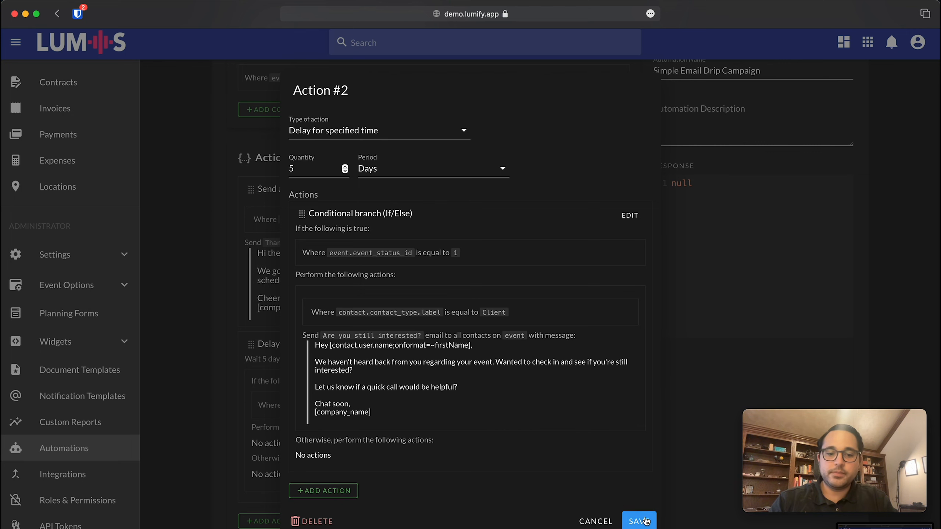
Add and save a new Delay for specified time action of 15 Days.
{"action": "scroll", "coordinate": [488, 423], "scroll_direction": "up", "scroll_amount": 2}
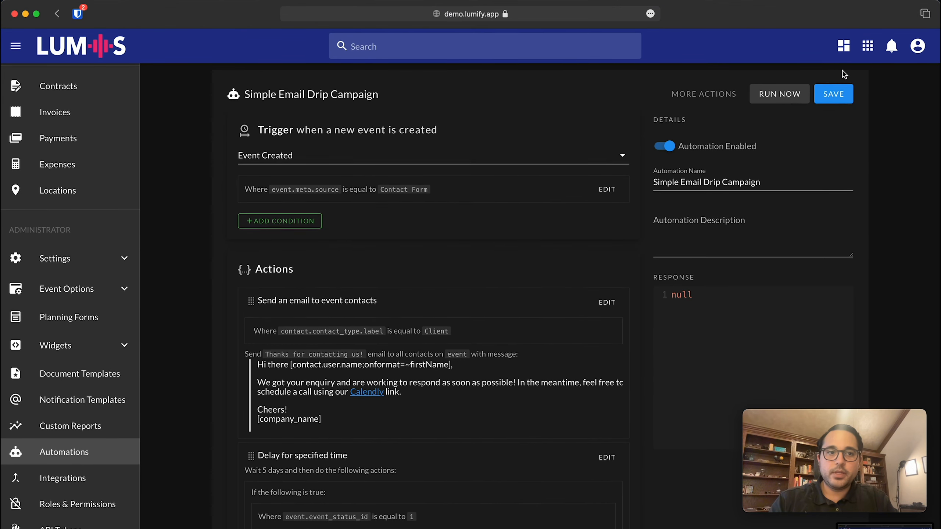
{"action": "scroll", "coordinate": [544, 351], "scroll_direction": "down", "scroll_amount": 8}
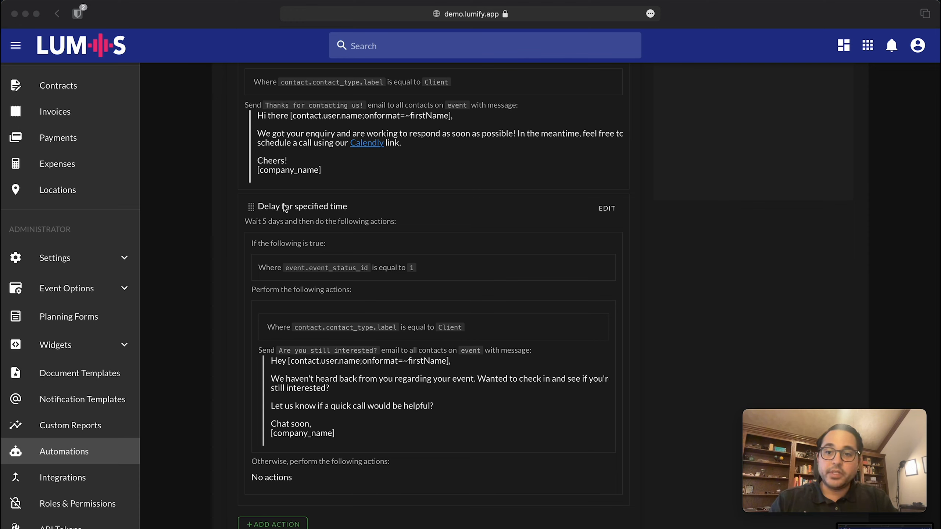
{"action": "left_click", "coordinate": [276, 524]}
{"action": "left_click", "coordinate": [276, 524]}
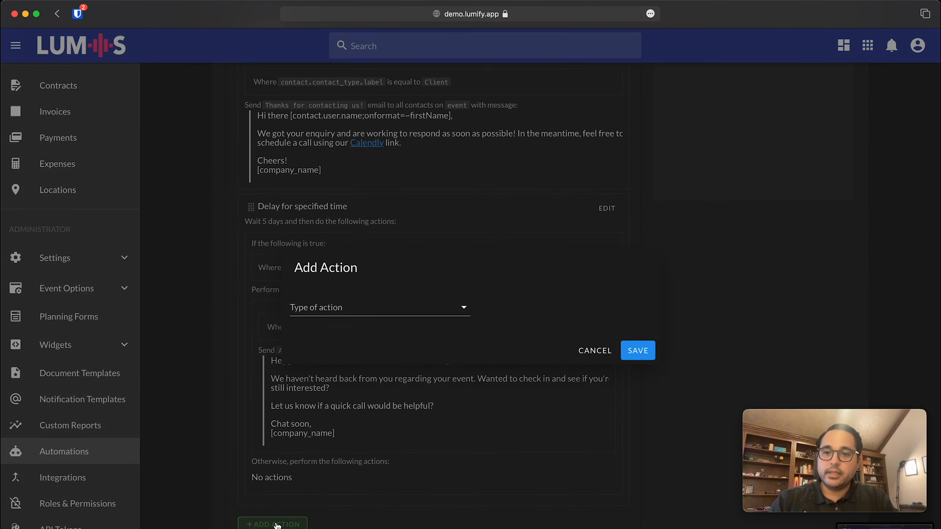
{"action": "left_click", "coordinate": [372, 311]}
{"action": "scroll", "coordinate": [388, 319], "scroll_direction": "down", "scroll_amount": 5}
{"action": "scroll", "coordinate": [395, 373], "scroll_direction": "up", "scroll_amount": 6}
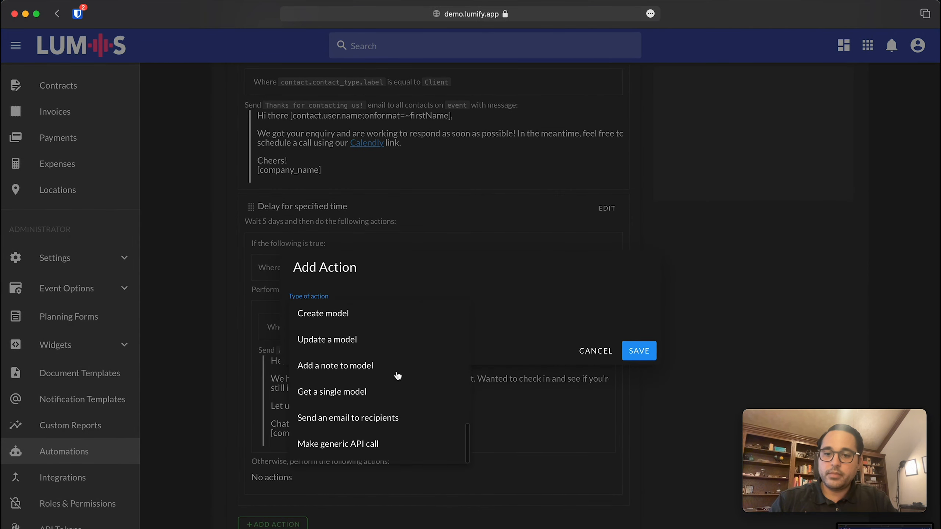
{"action": "scroll", "coordinate": [395, 376], "scroll_direction": "up", "scroll_amount": 3}
{"action": "left_click", "coordinate": [368, 389]}
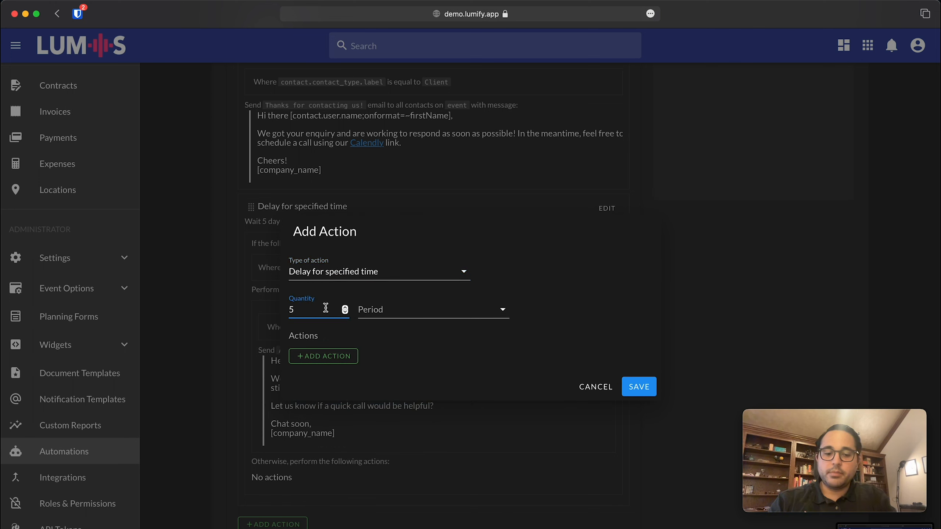
{"action": "key", "text": "BackSpace"}
{"action": "type", "text": "15"}
{"action": "left_click", "coordinate": [408, 311]}
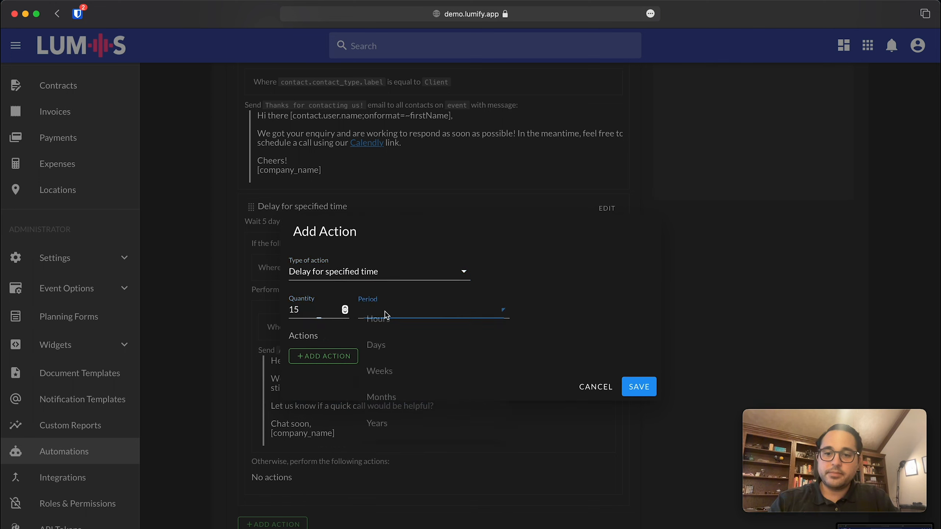
{"action": "left_click", "coordinate": [408, 339]}
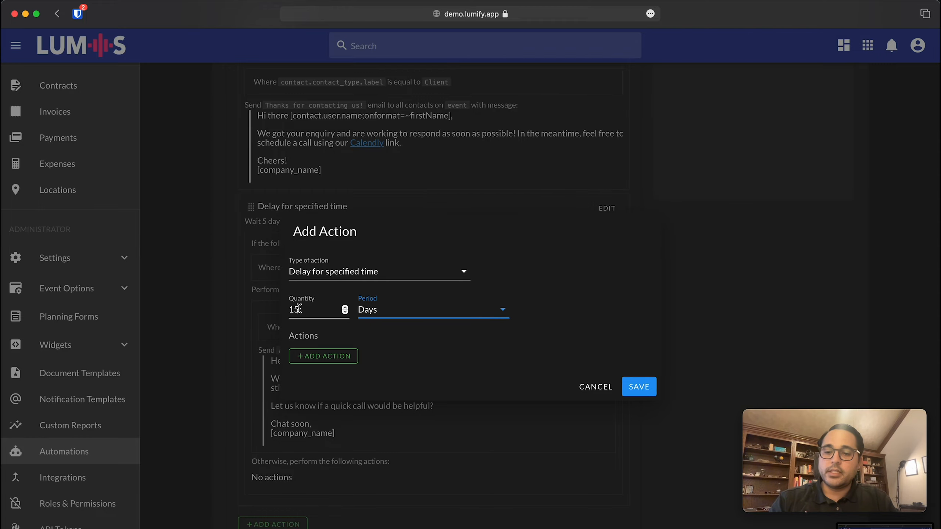
{"action": "left_click", "coordinate": [642, 387]}
Reopen the 15-day delay action for editing.
{"action": "scroll", "coordinate": [376, 498], "scroll_direction": "down", "scroll_amount": 2}
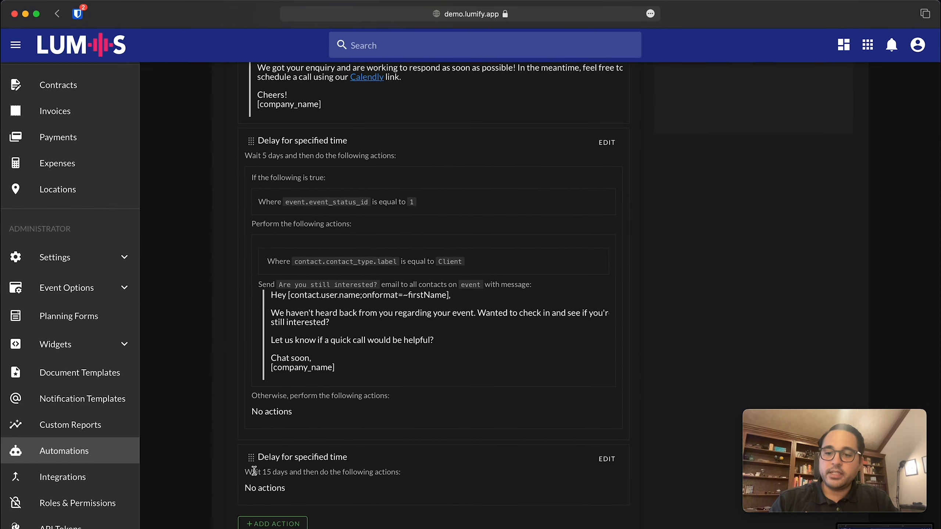
{"action": "left_click", "coordinate": [251, 472]}
{"action": "scroll", "coordinate": [311, 472], "scroll_direction": "up", "scroll_amount": 10}
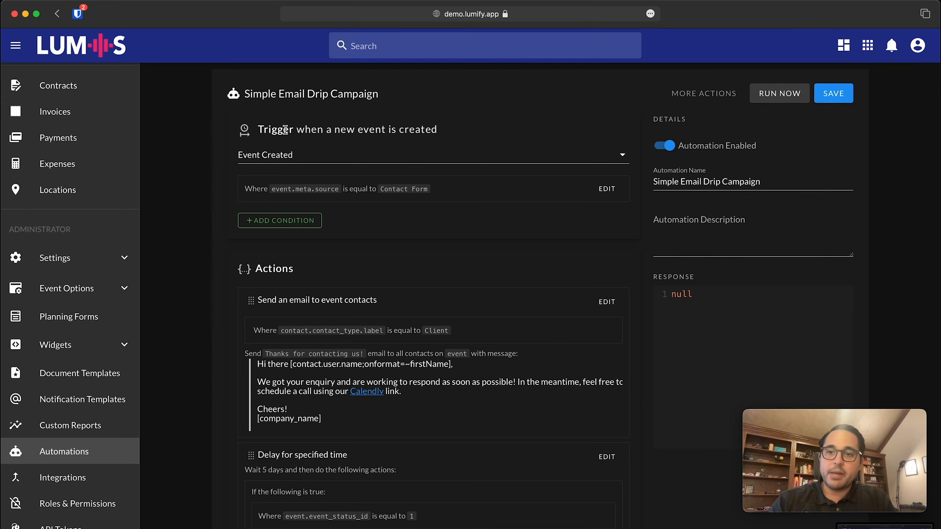
{"action": "scroll", "coordinate": [279, 128], "scroll_direction": "down", "scroll_amount": 8}
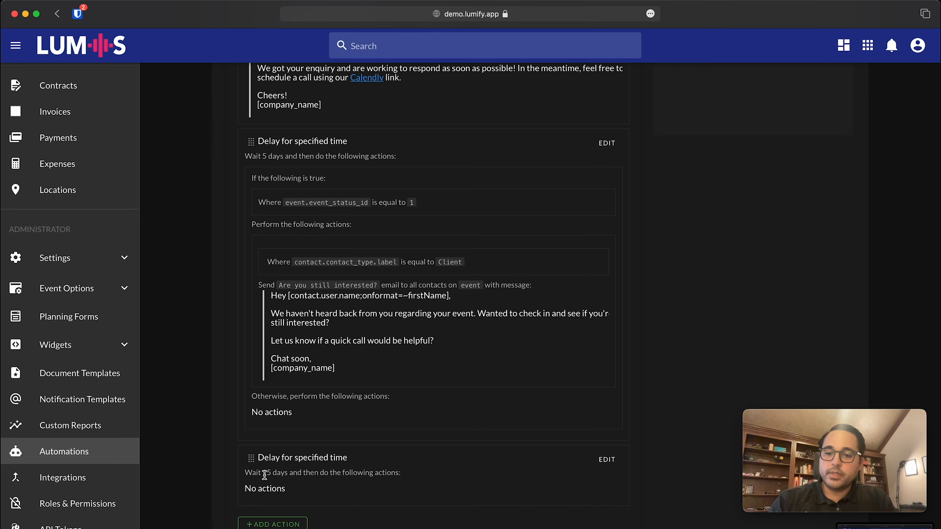
{"action": "left_click", "coordinate": [615, 460]}
Add a nested Conditional branch (If/Else) inside the 15-day delay.
{"action": "left_click", "coordinate": [327, 356]}
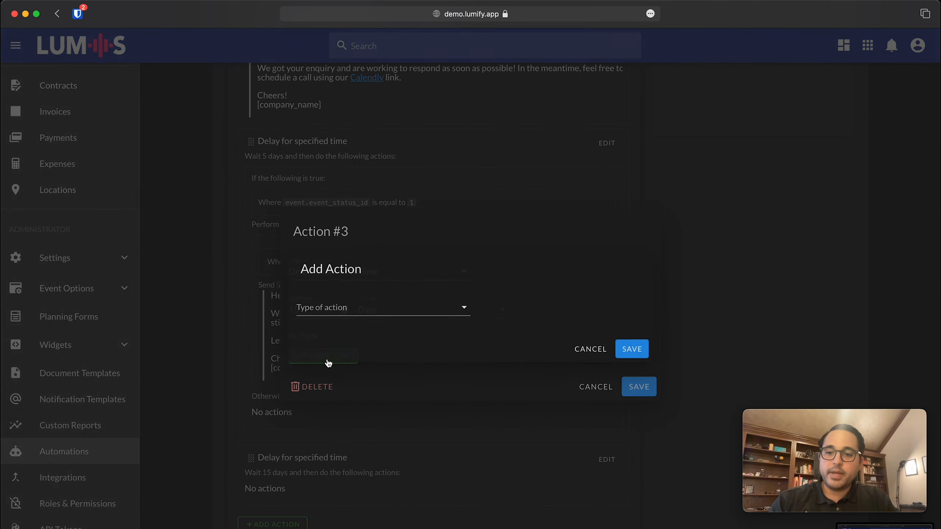
{"action": "left_click", "coordinate": [414, 312]}
{"action": "scroll", "coordinate": [419, 367], "scroll_direction": "down", "scroll_amount": 4}
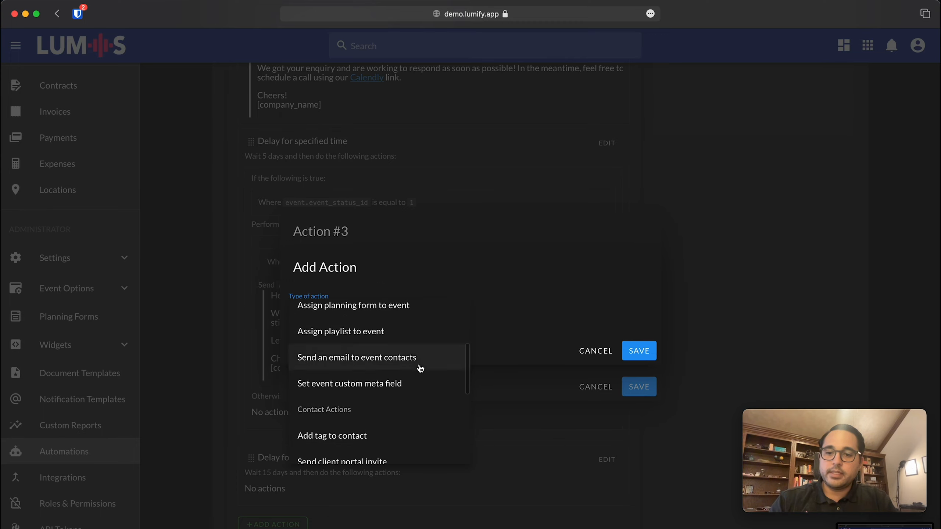
{"action": "scroll", "coordinate": [420, 368], "scroll_direction": "up", "scroll_amount": 3}
{"action": "scroll", "coordinate": [420, 368], "scroll_direction": "up", "scroll_amount": 2}
{"action": "scroll", "coordinate": [419, 368], "scroll_direction": "down", "scroll_amount": 7}
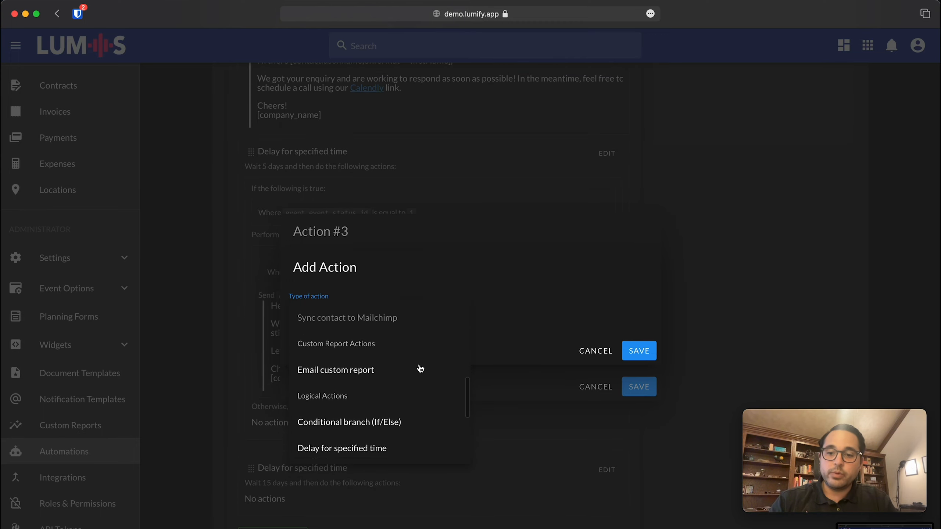
{"action": "left_click", "coordinate": [399, 357]}
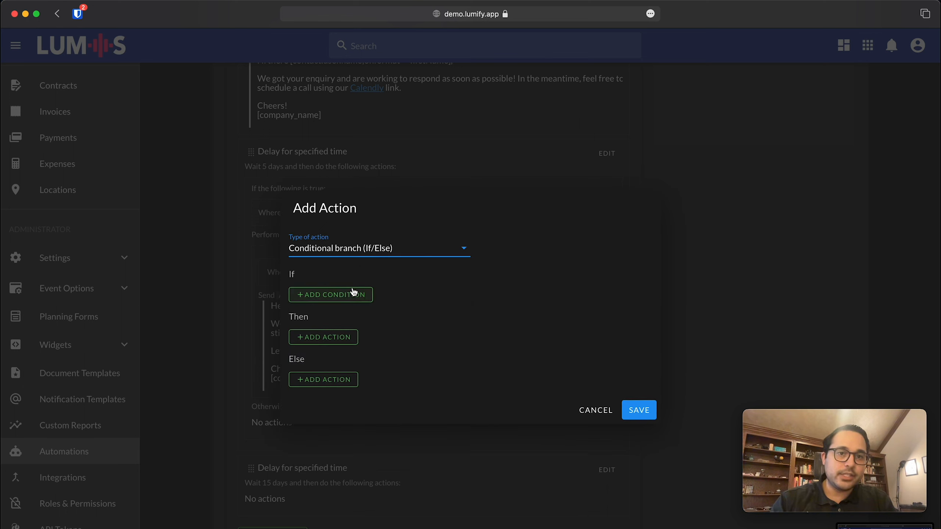
Set the If condition to event.event_status_id Equal to 1 and start a Then action.
{"action": "left_click", "coordinate": [352, 294]}
{"action": "left_click", "coordinate": [332, 285]}
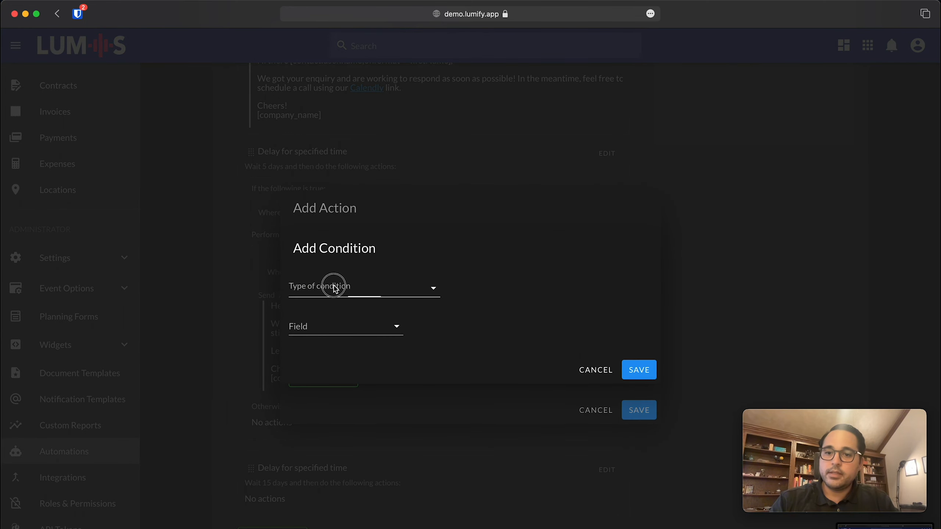
{"action": "left_click", "coordinate": [364, 303]}
{"action": "left_click", "coordinate": [355, 324]}
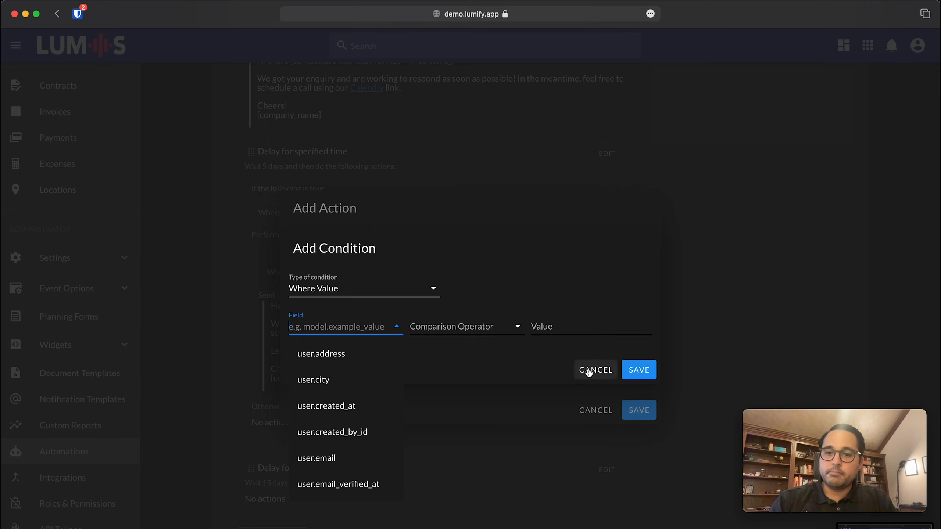
{"action": "type", "text": "event.event"}
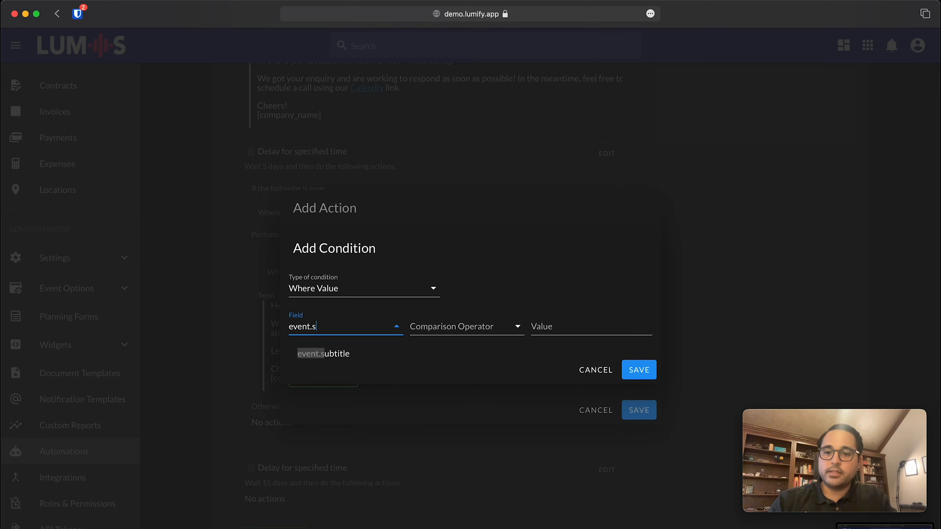
{"action": "left_click", "coordinate": [346, 353]}
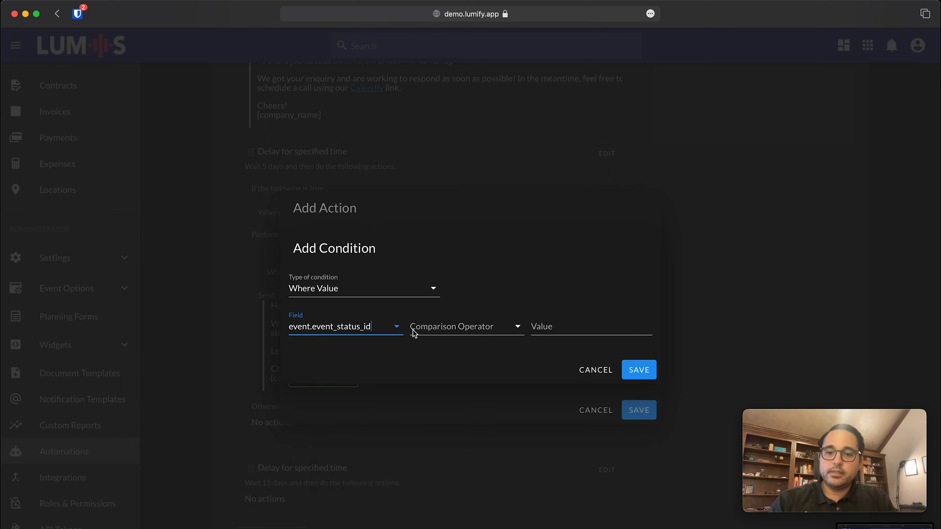
{"action": "left_click", "coordinate": [413, 328]}
{"action": "left_click", "coordinate": [452, 338]}
{"action": "left_click", "coordinate": [532, 328]}
{"action": "type", "text": "1"}
{"action": "left_click", "coordinate": [639, 369]}
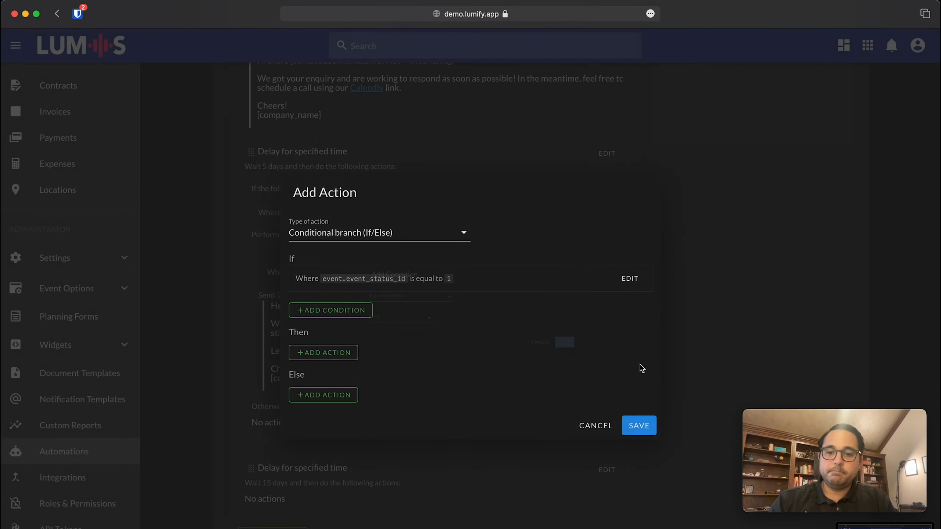
{"action": "left_click", "coordinate": [338, 352]}
Make the branch's action Send an email to event contacts.
{"action": "left_click", "coordinate": [377, 315]}
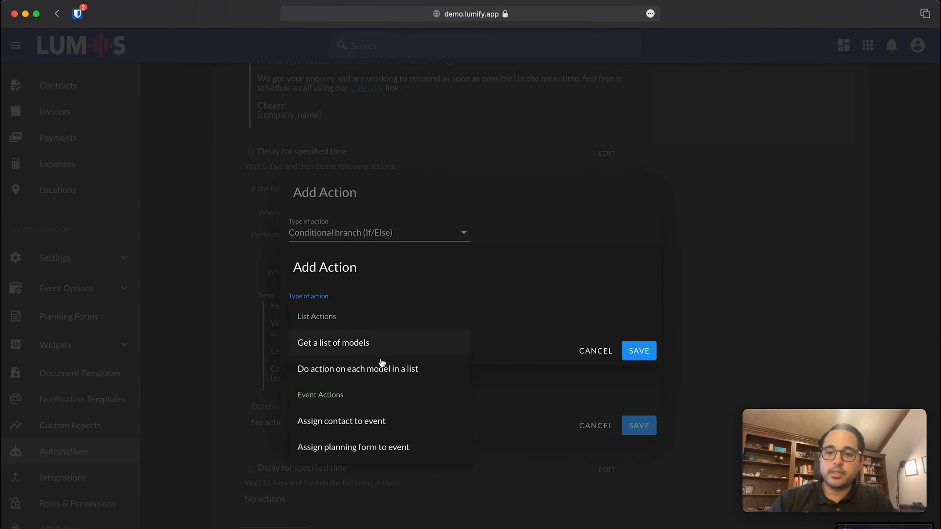
{"action": "scroll", "coordinate": [380, 366], "scroll_direction": "down", "scroll_amount": 5}
{"action": "scroll", "coordinate": [378, 375], "scroll_direction": "up", "scroll_amount": 6}
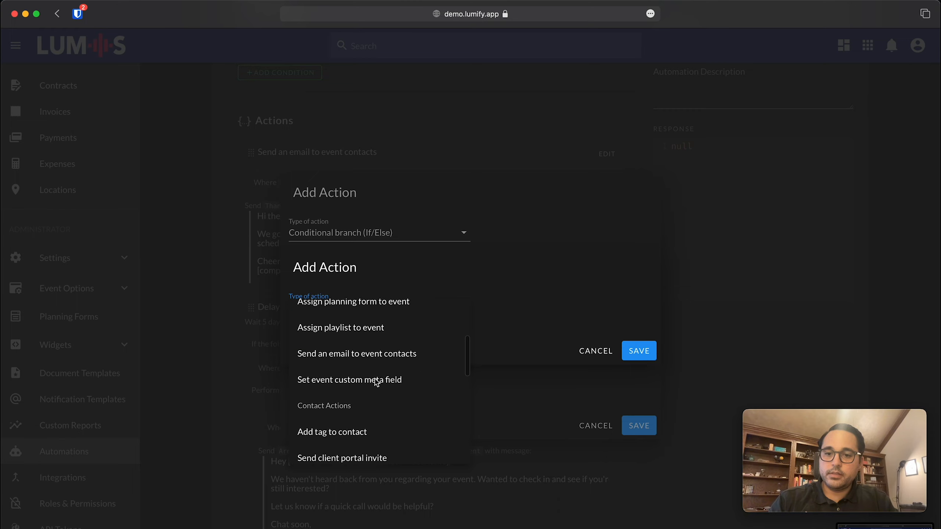
{"action": "scroll", "coordinate": [376, 381], "scroll_direction": "down", "scroll_amount": 1}
{"action": "left_click", "coordinate": [346, 421]}
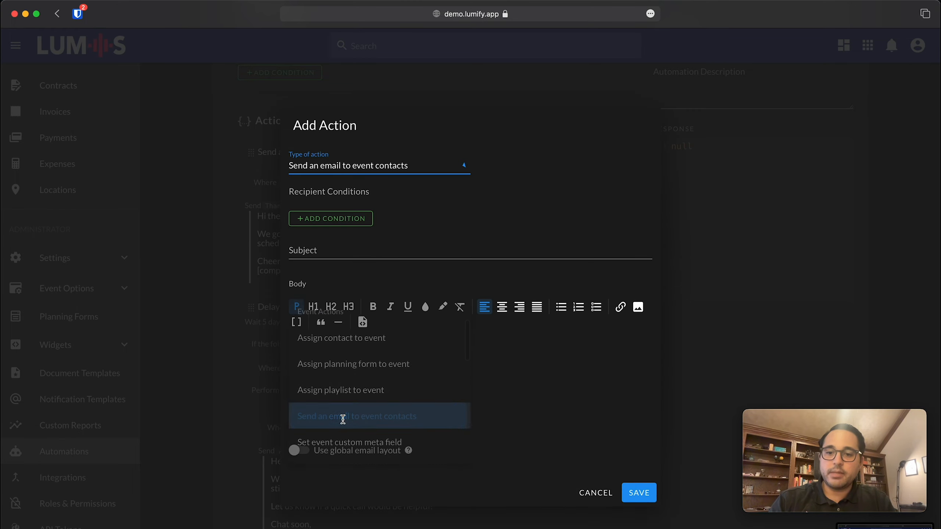
Limit recipients with a Where Relation condition: contact_type label Equal to Client.
{"action": "left_click", "coordinate": [332, 218]}
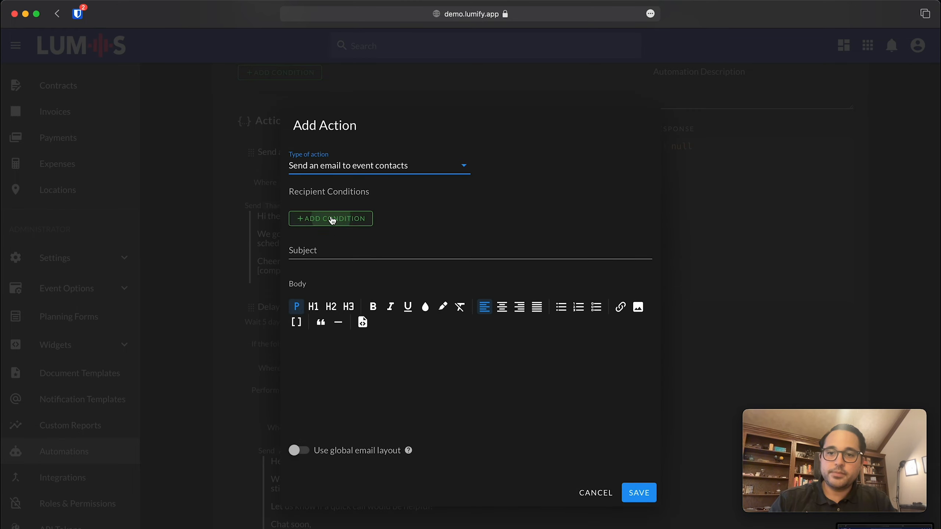
{"action": "left_click", "coordinate": [344, 289]}
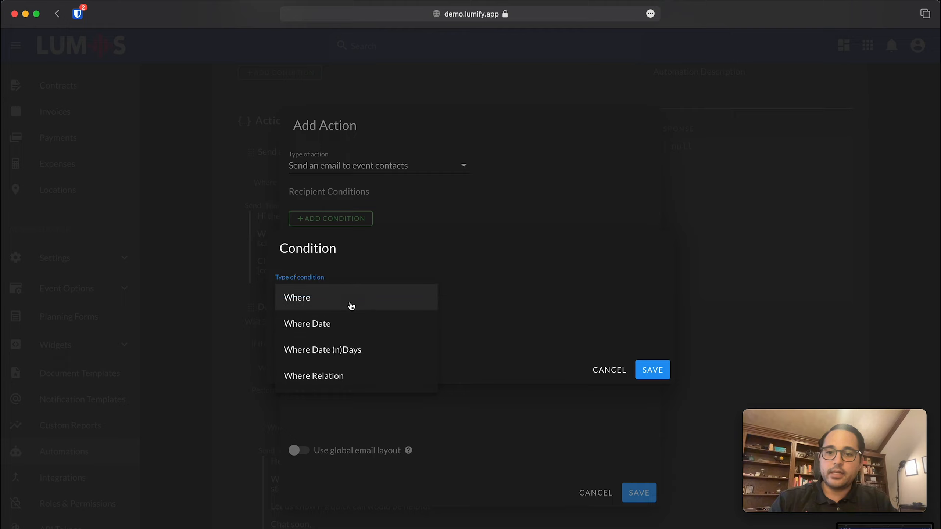
{"action": "left_click", "coordinate": [360, 377]}
{"action": "left_click", "coordinate": [348, 309]}
{"action": "left_click", "coordinate": [359, 318]}
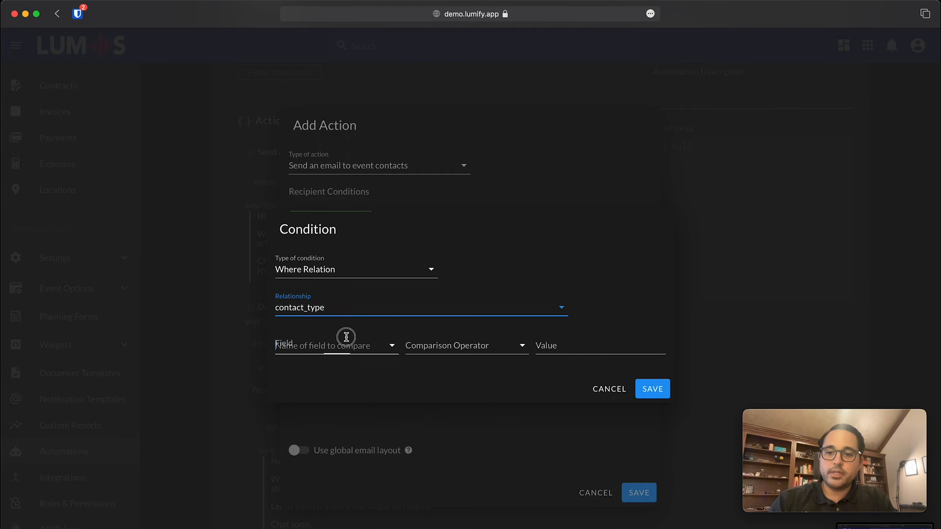
{"action": "left_click", "coordinate": [346, 337]}
{"action": "left_click", "coordinate": [336, 372]}
{"action": "left_click", "coordinate": [445, 357]}
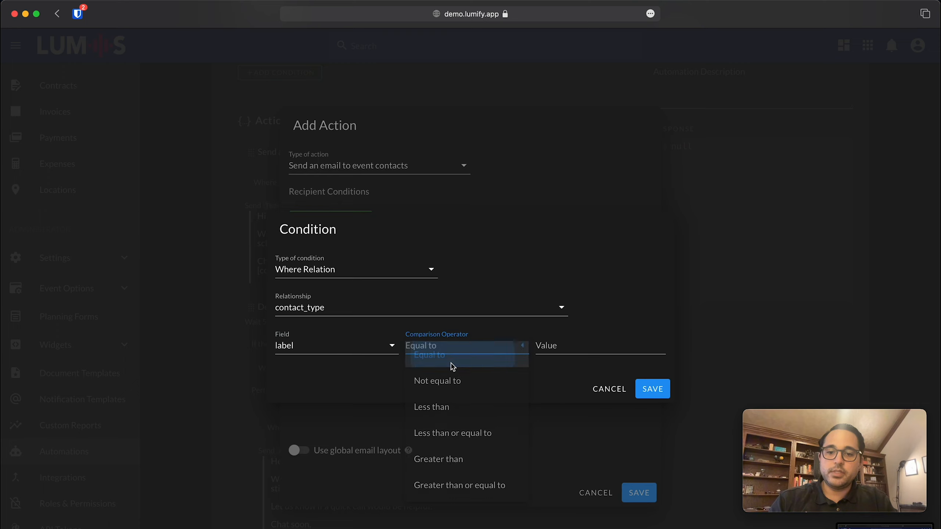
{"action": "left_click", "coordinate": [453, 366]}
{"action": "left_click", "coordinate": [615, 346]}
{"action": "type", "text": "Client"}
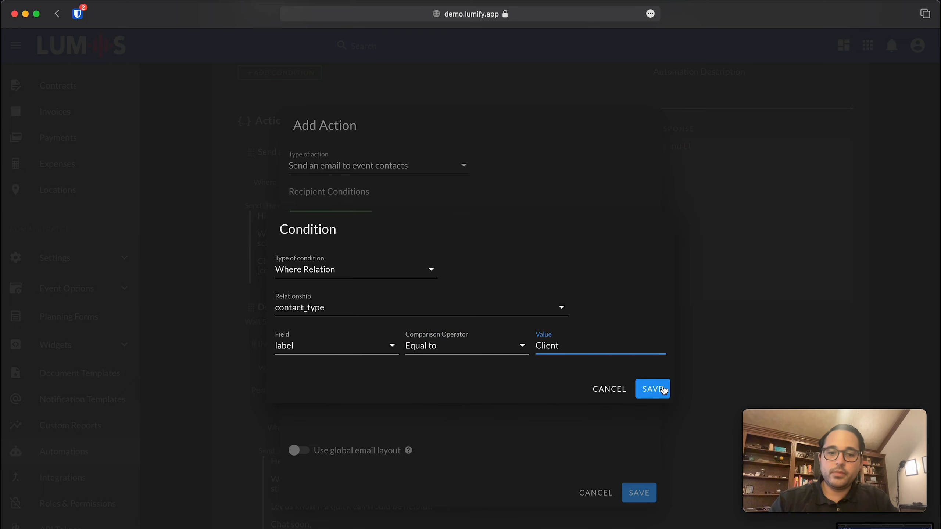
{"action": "left_click", "coordinate": [660, 387]}
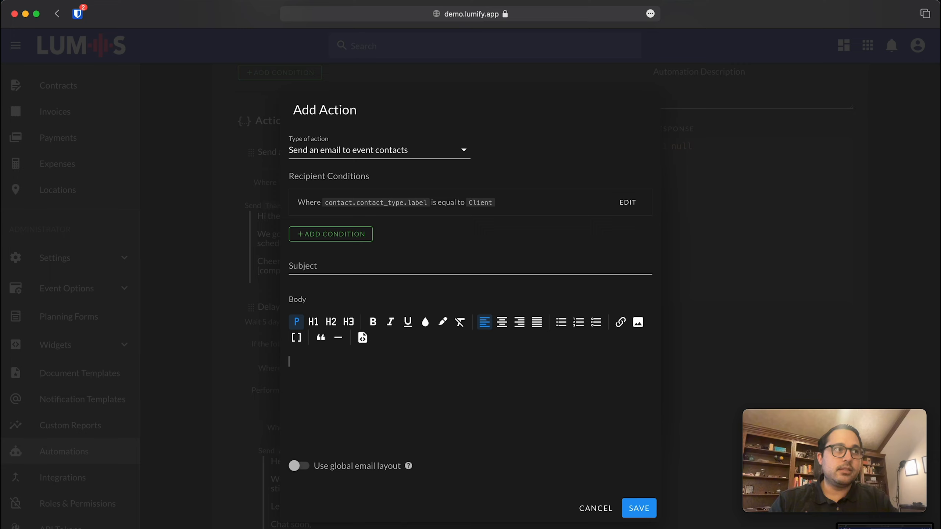
Paste the 'Are you still looking for a DJ?' subject and body, then save email and branch.
{"action": "key", "text": "super+Tab"}
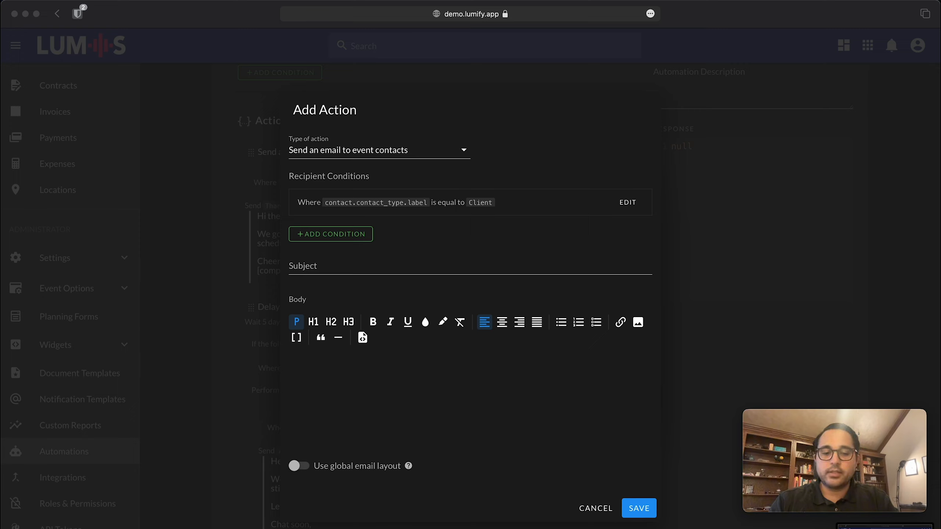
{"action": "left_click", "coordinate": [477, 412]}
{"action": "type", "text": "Hi [contact.user.name;onformat=~firstName], Are you still interested in a DJ? We're happy to discuss your event. FYI - This is the last time we'll email you. But feel free to let us know either way...  Thanks, [company_name]"}
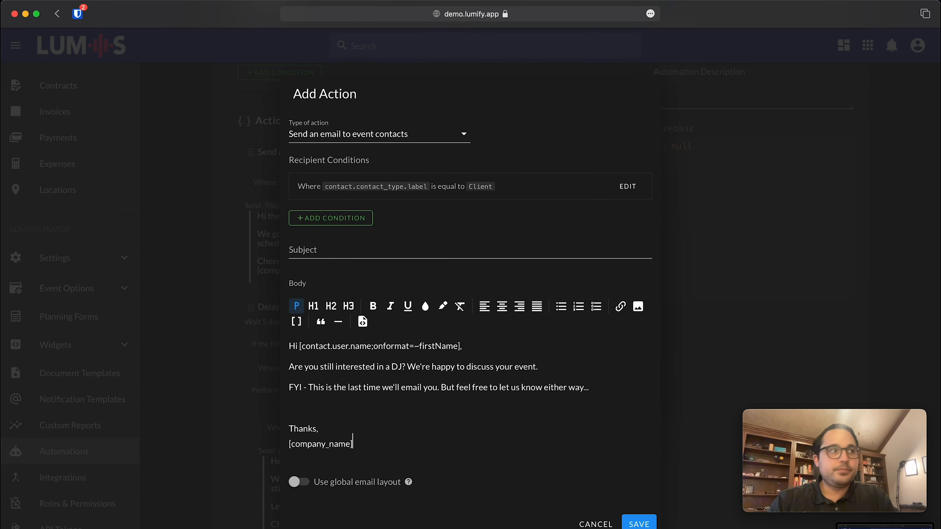
{"action": "key", "text": "super+Tab"}
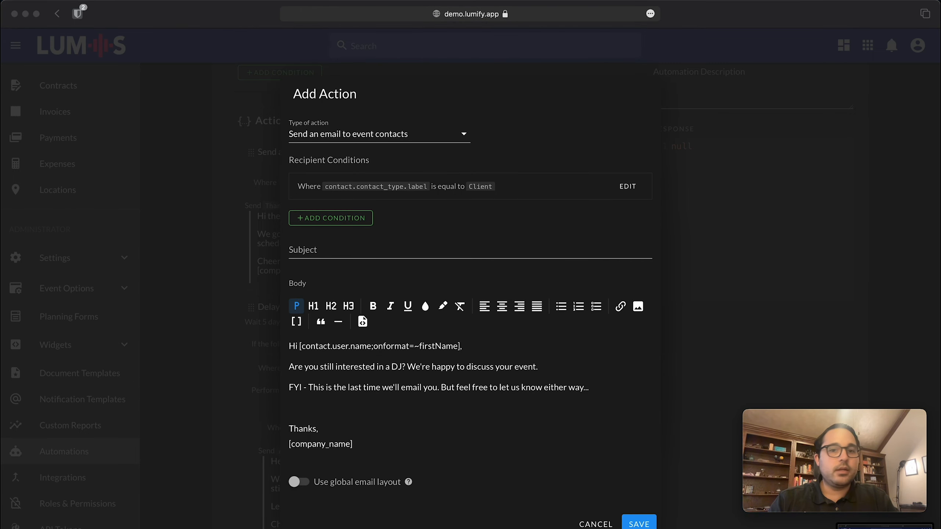
{"action": "left_click", "coordinate": [315, 256]}
{"action": "type", "text": "Are you still looking for a DJ?"}
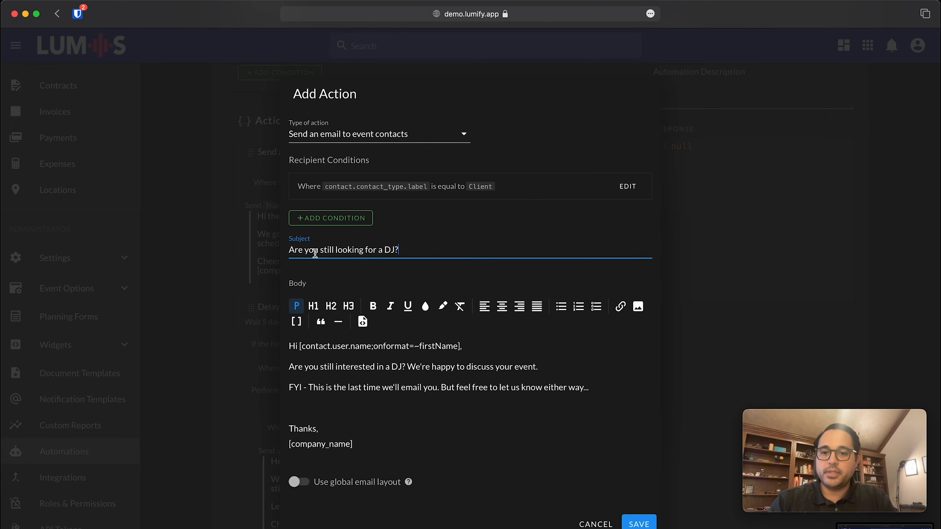
{"action": "left_click", "coordinate": [317, 418]}
{"action": "left_click", "coordinate": [298, 406]}
{"action": "key", "text": "BackSpace"}
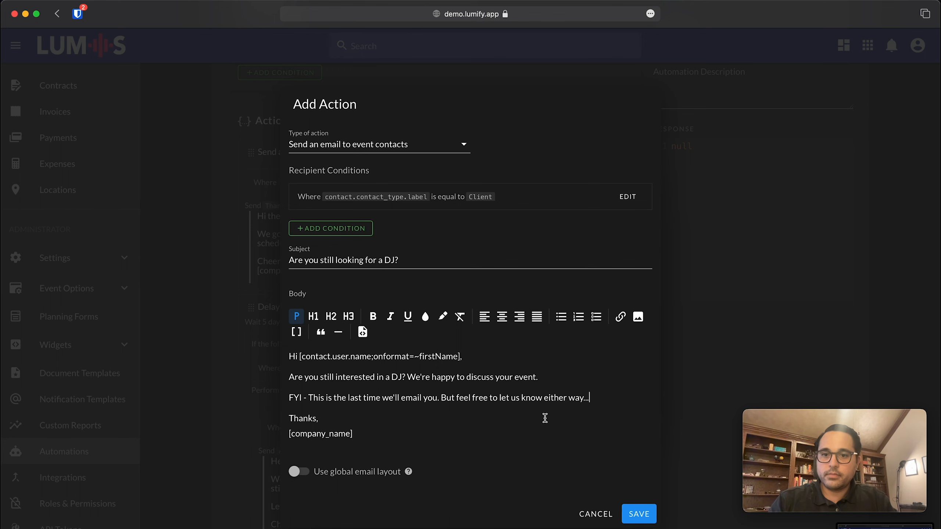
{"action": "left_click", "coordinate": [638, 514]}
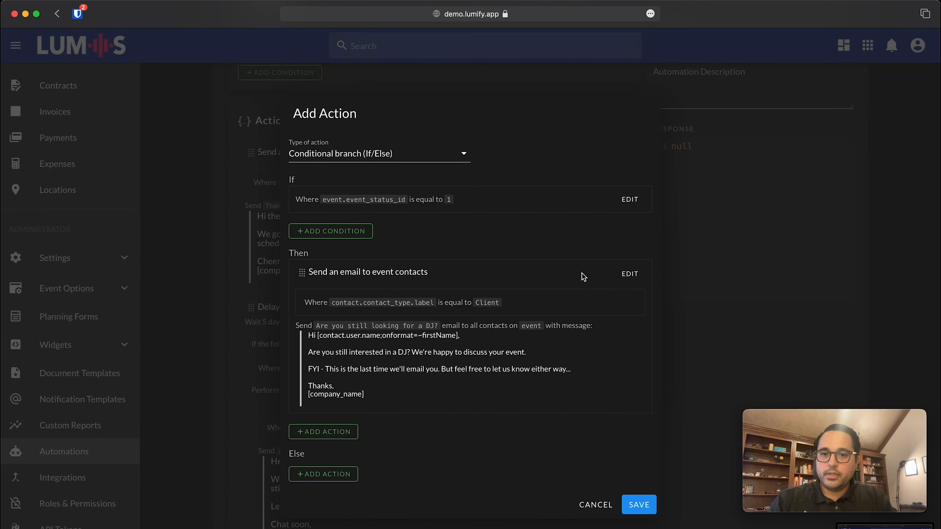
{"action": "left_click", "coordinate": [639, 507]}
Save the 15-day delay and the automation, review the actions, and add another action.
{"action": "left_click", "coordinate": [639, 520]}
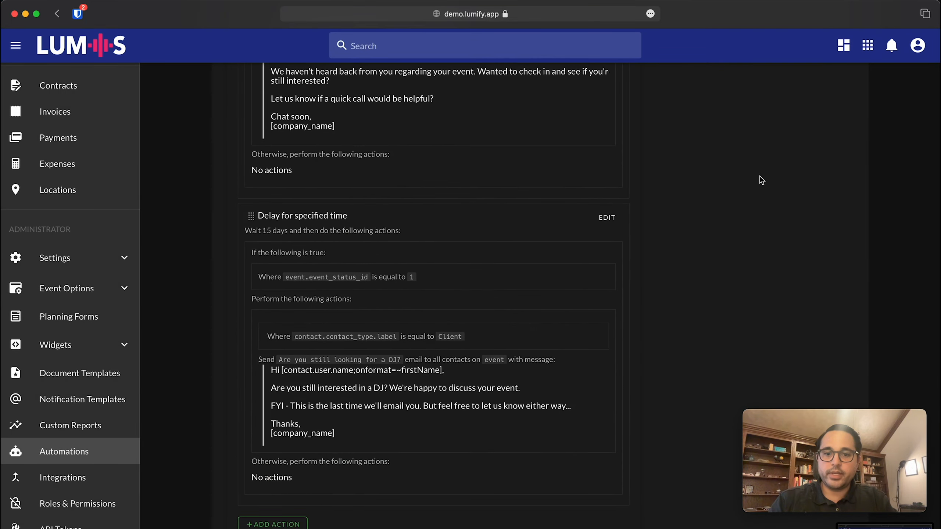
{"action": "scroll", "coordinate": [778, 155], "scroll_direction": "up", "scroll_amount": 10}
{"action": "left_click", "coordinate": [839, 97]}
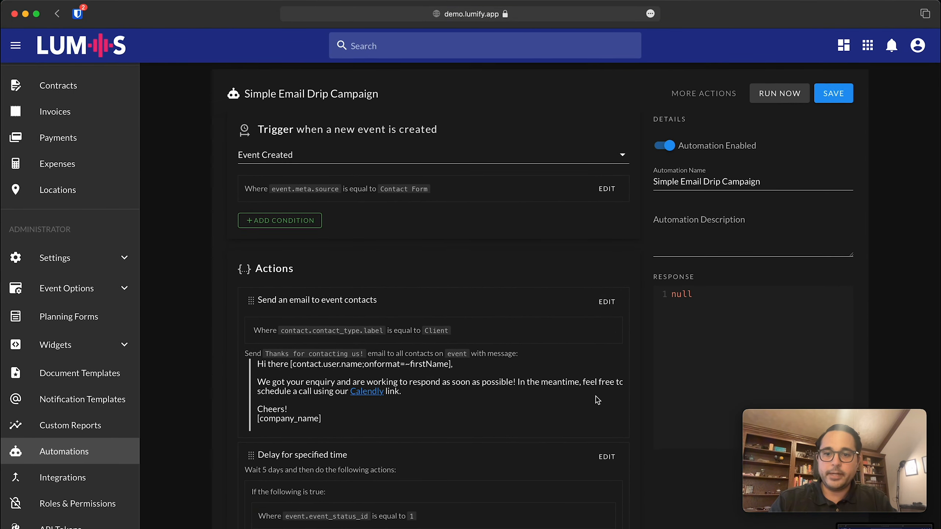
{"action": "scroll", "coordinate": [596, 399], "scroll_direction": "down", "scroll_amount": 5}
{"action": "scroll", "coordinate": [597, 398], "scroll_direction": "up", "scroll_amount": 3}
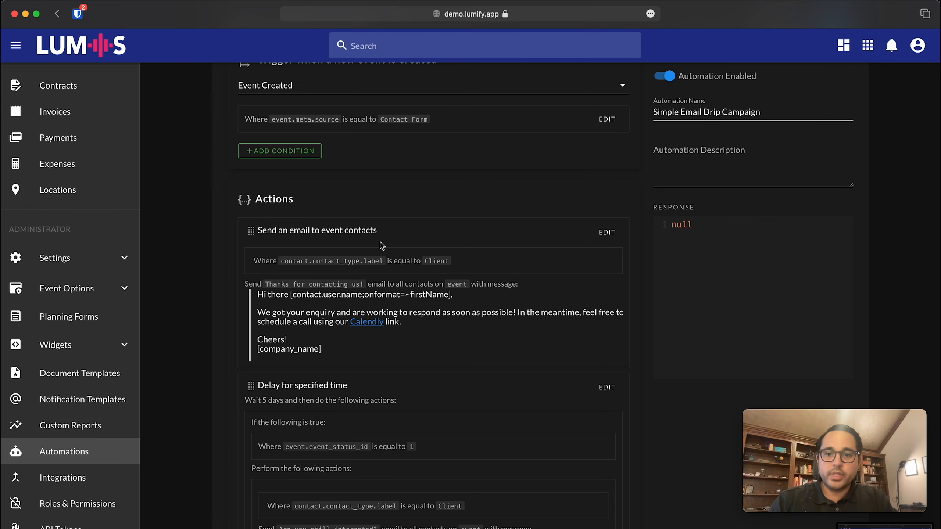
{"action": "scroll", "coordinate": [281, 214], "scroll_direction": "up", "scroll_amount": 2}
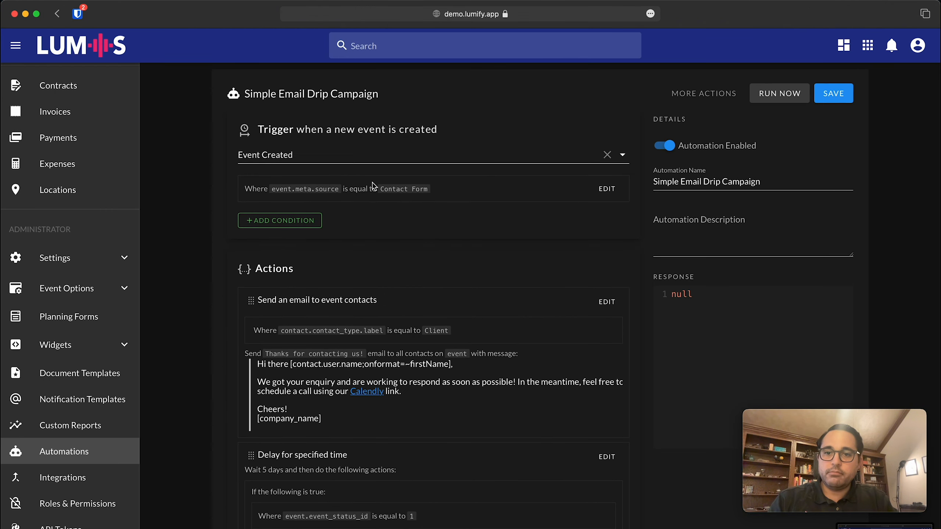
{"action": "scroll", "coordinate": [415, 199], "scroll_direction": "down", "scroll_amount": 4}
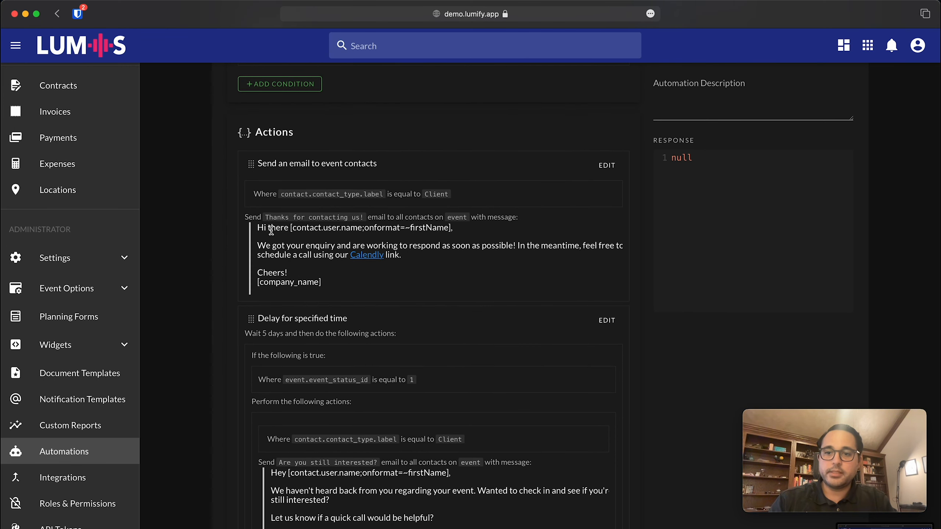
{"action": "scroll", "coordinate": [302, 295], "scroll_direction": "down", "scroll_amount": 4}
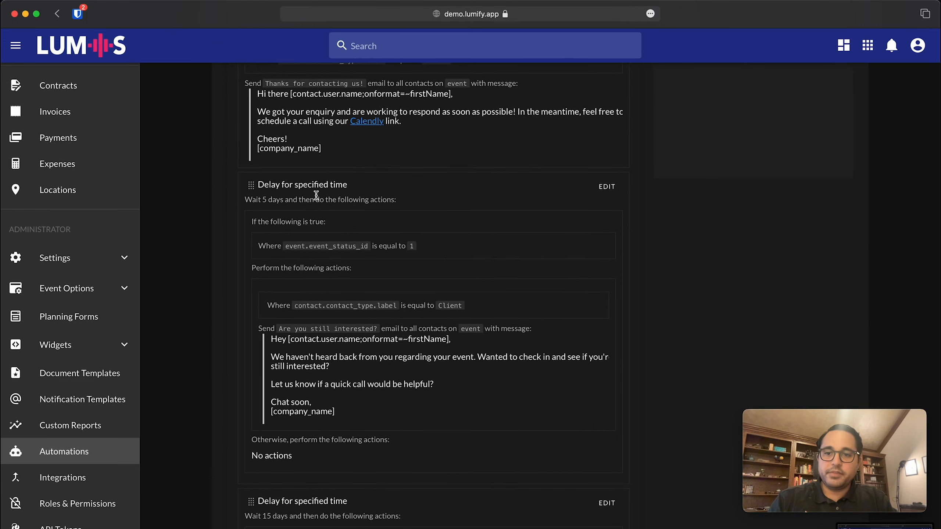
{"action": "scroll", "coordinate": [315, 217], "scroll_direction": "up", "scroll_amount": 5}
{"action": "scroll", "coordinate": [316, 218], "scroll_direction": "down", "scroll_amount": 5}
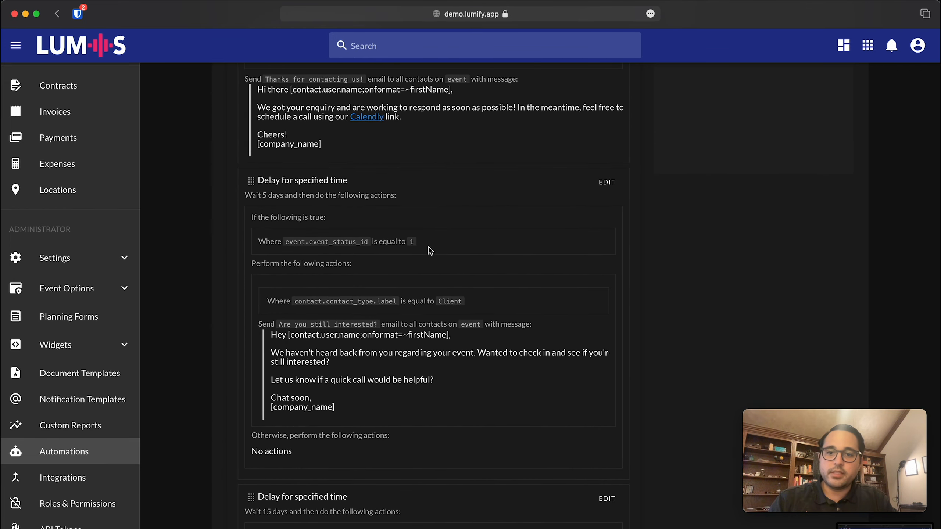
{"action": "scroll", "coordinate": [412, 243], "scroll_direction": "down", "scroll_amount": 1}
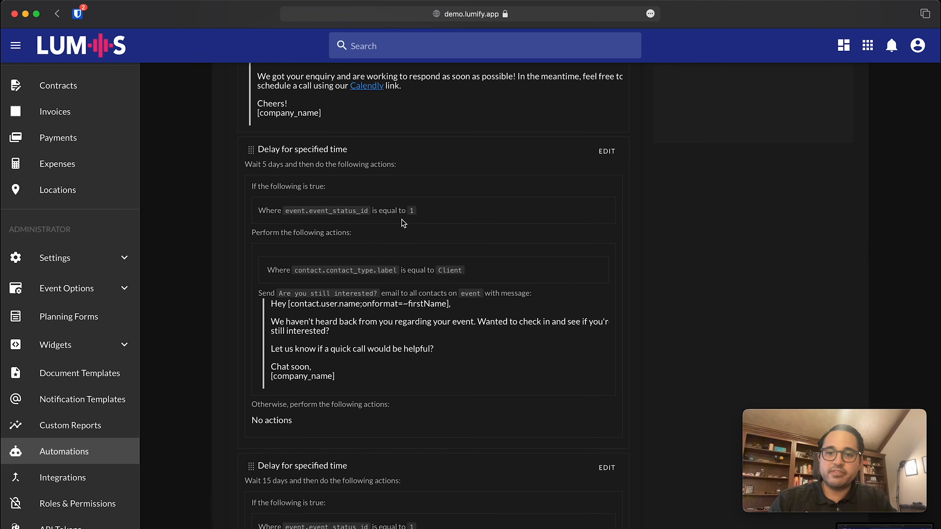
{"action": "scroll", "coordinate": [297, 297], "scroll_direction": "down", "scroll_amount": 3}
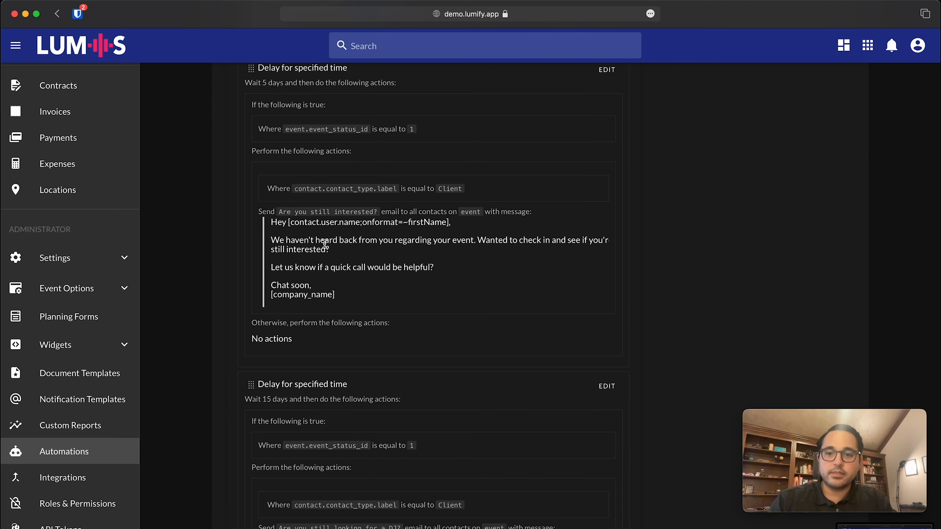
{"action": "scroll", "coordinate": [324, 244], "scroll_direction": "down", "scroll_amount": 6}
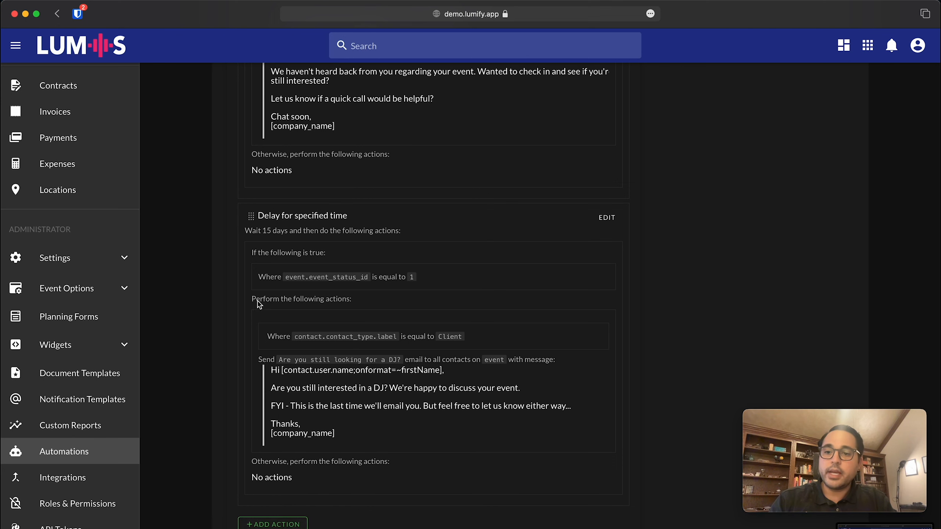
{"action": "left_click", "coordinate": [272, 525]}
Make the new action a delay of 25 days.
{"action": "left_click", "coordinate": [385, 311]}
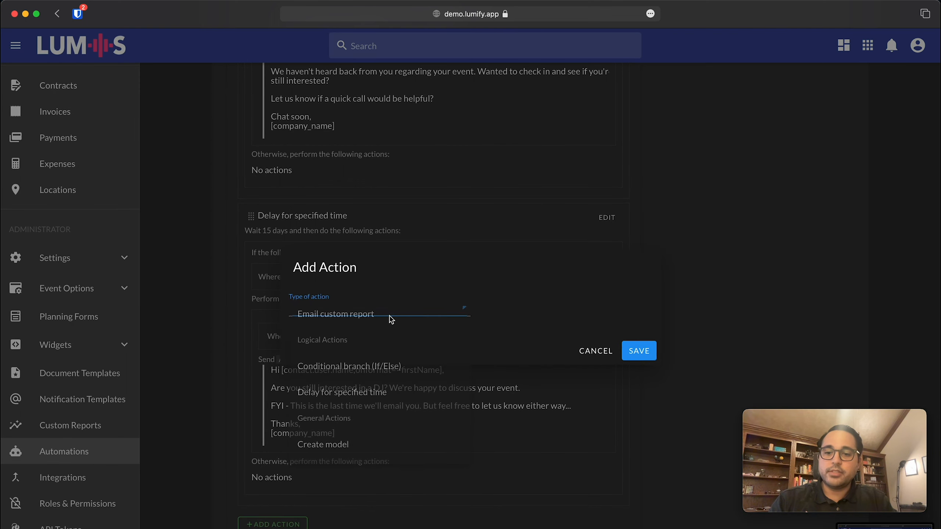
{"action": "scroll", "coordinate": [367, 388], "scroll_direction": "down", "scroll_amount": 2}
{"action": "left_click", "coordinate": [341, 357]}
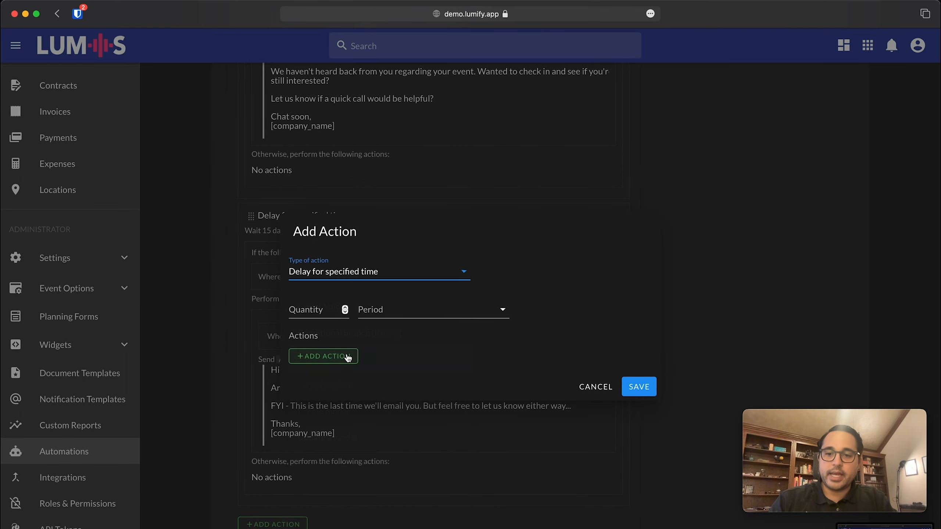
{"action": "left_click", "coordinate": [323, 308]}
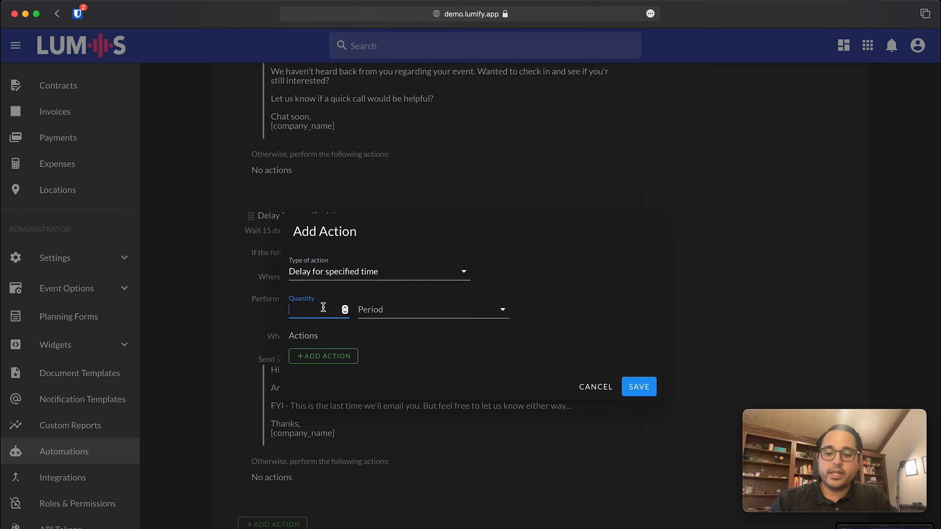
{"action": "type", "text": "25"}
{"action": "left_click", "coordinate": [363, 310]}
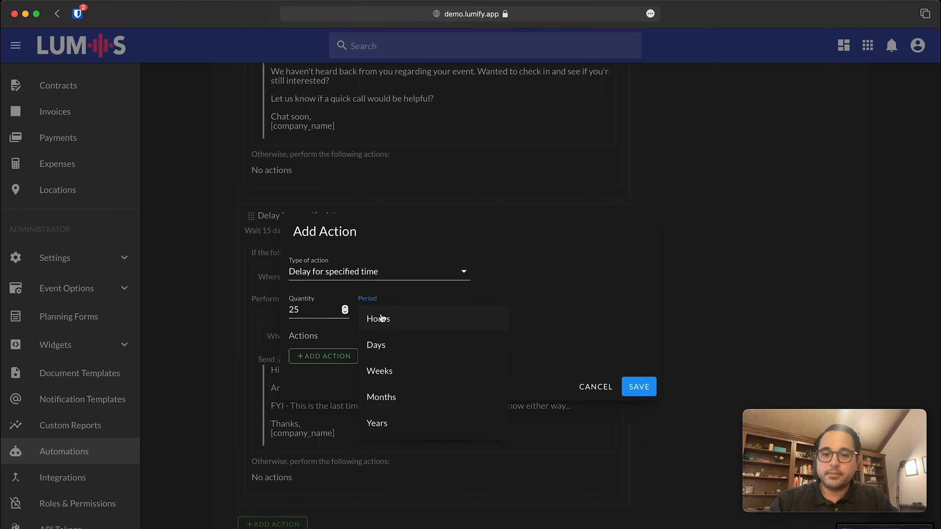
{"action": "left_click", "coordinate": [393, 347]}
Add a Conditional branch (If/Else) inside the 25-day delay.
{"action": "left_click", "coordinate": [332, 361]}
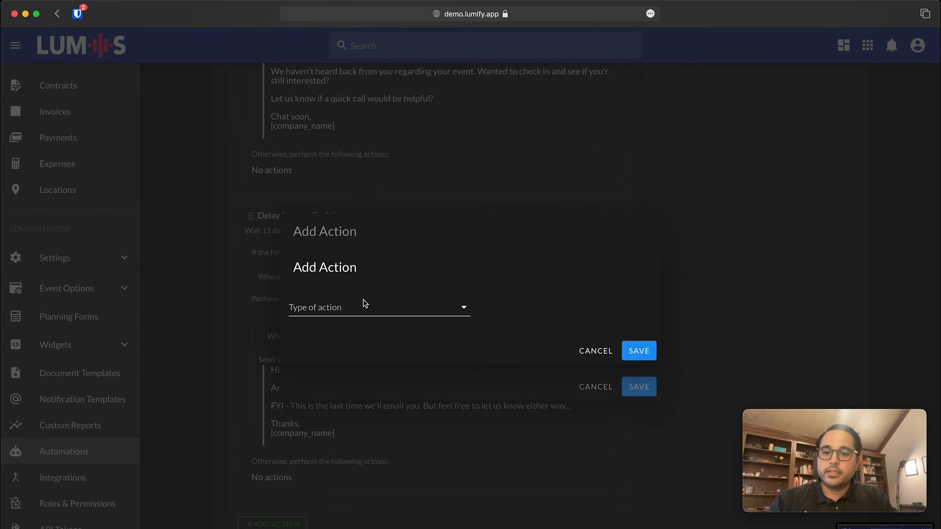
{"action": "left_click", "coordinate": [363, 306]}
{"action": "scroll", "coordinate": [368, 369], "scroll_direction": "down", "scroll_amount": 12}
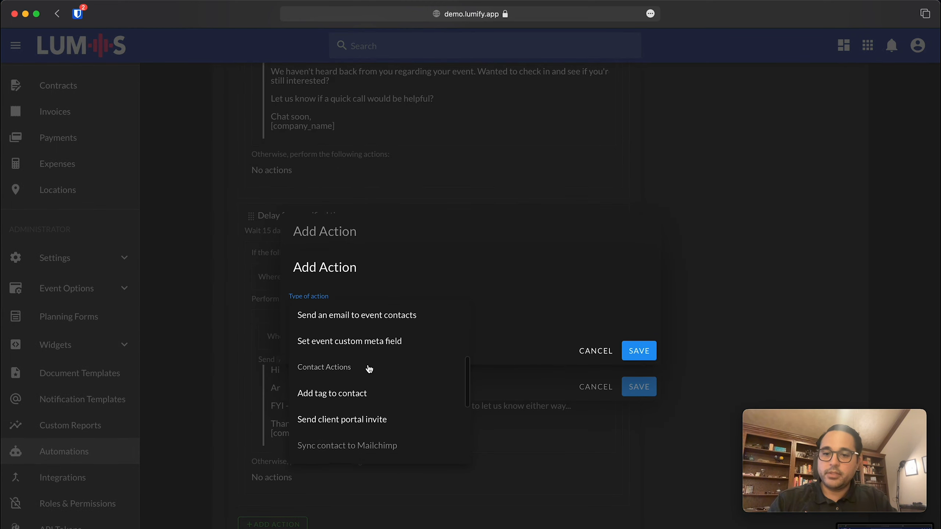
{"action": "left_click", "coordinate": [359, 315]}
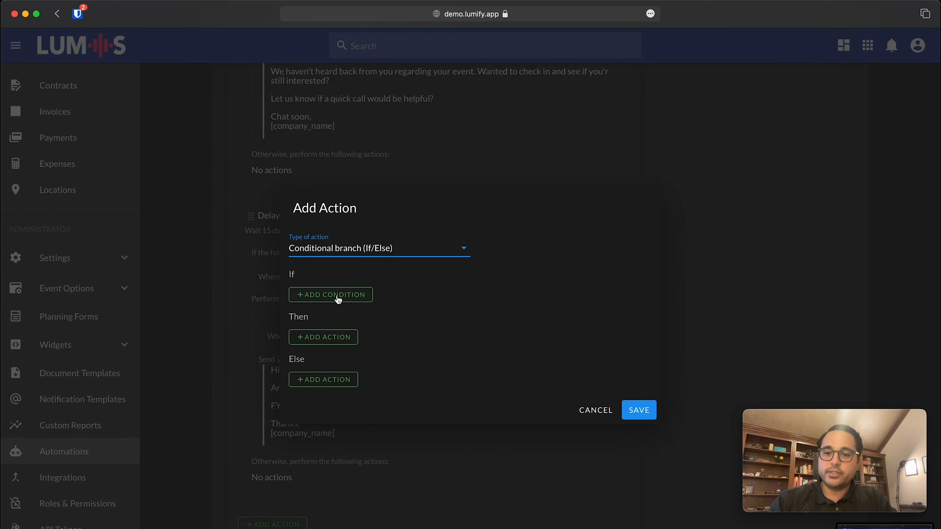
Give the branch a Where Value condition event.event_status_id Equal to 1, then start its Then action.
{"action": "left_click", "coordinate": [335, 295]}
{"action": "left_click", "coordinate": [336, 293]}
{"action": "left_click", "coordinate": [336, 298]}
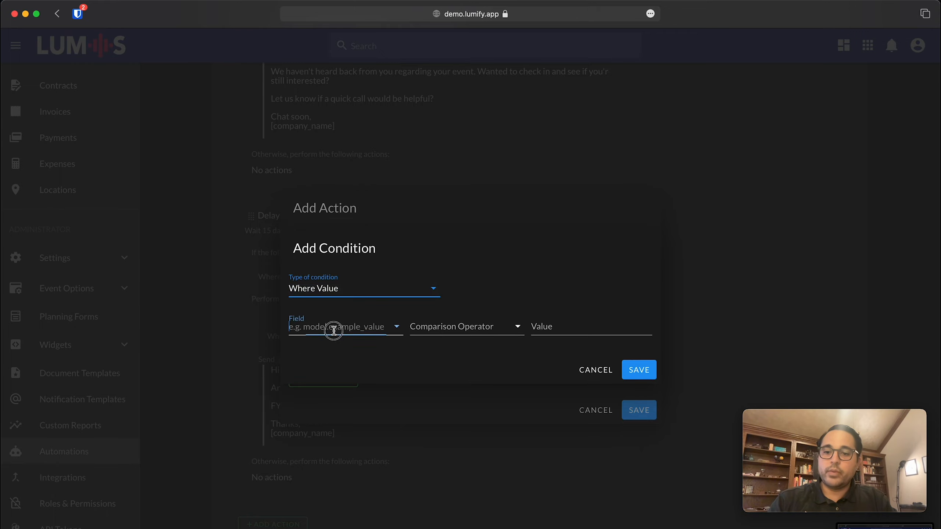
{"action": "left_click", "coordinate": [332, 328]}
{"action": "type", "text": "event.s"}
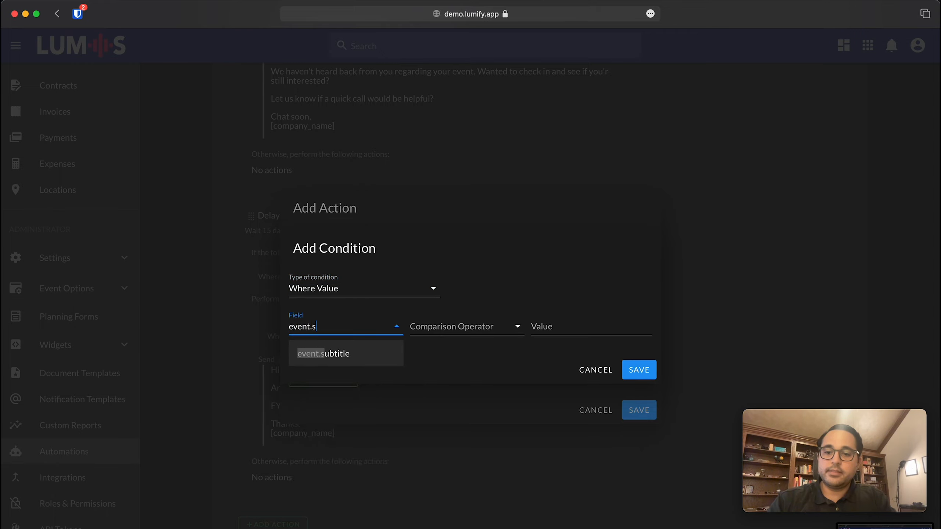
{"action": "key", "text": "BackSpace"}
{"action": "type", "text": "eve"}
{"action": "left_click", "coordinate": [367, 353]}
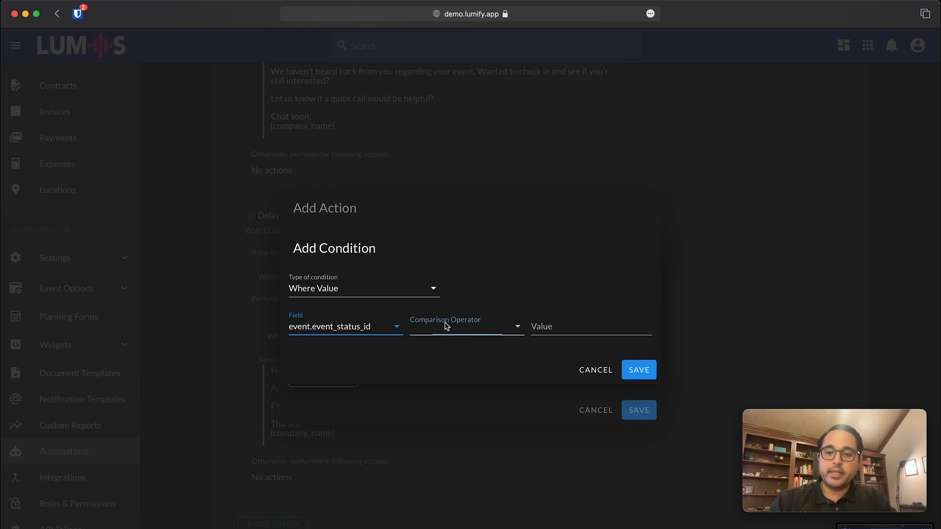
{"action": "left_click", "coordinate": [445, 327]}
{"action": "left_click", "coordinate": [429, 336]}
{"action": "left_click", "coordinate": [569, 322]}
{"action": "type", "text": "1"}
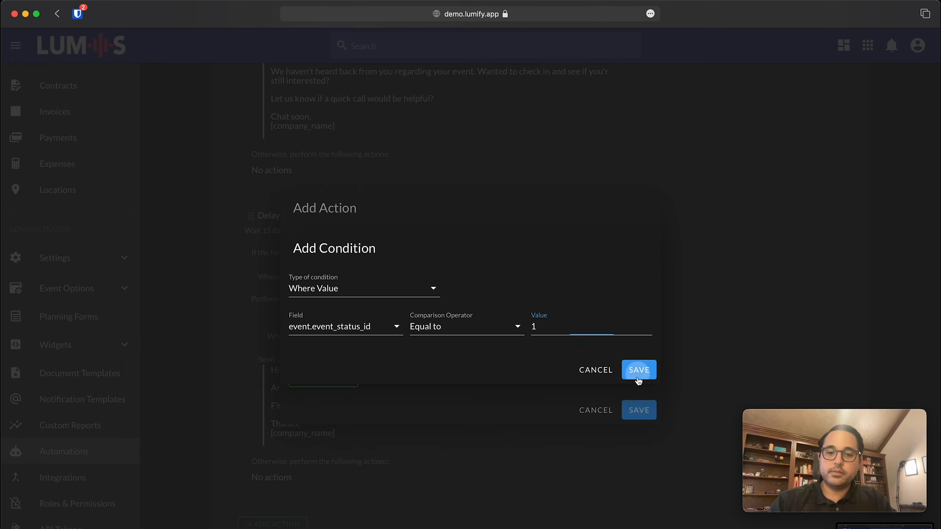
{"action": "left_click", "coordinate": [640, 375]}
{"action": "left_click", "coordinate": [305, 354]}
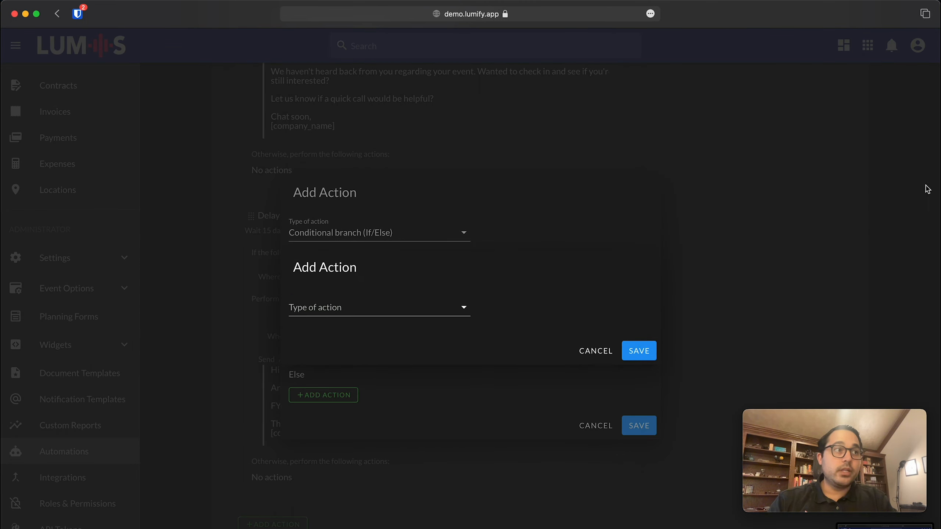
Make the Then action Update a model with Event as the model.
{"action": "left_click", "coordinate": [428, 311]}
{"action": "scroll", "coordinate": [406, 389], "scroll_direction": "down", "scroll_amount": 10}
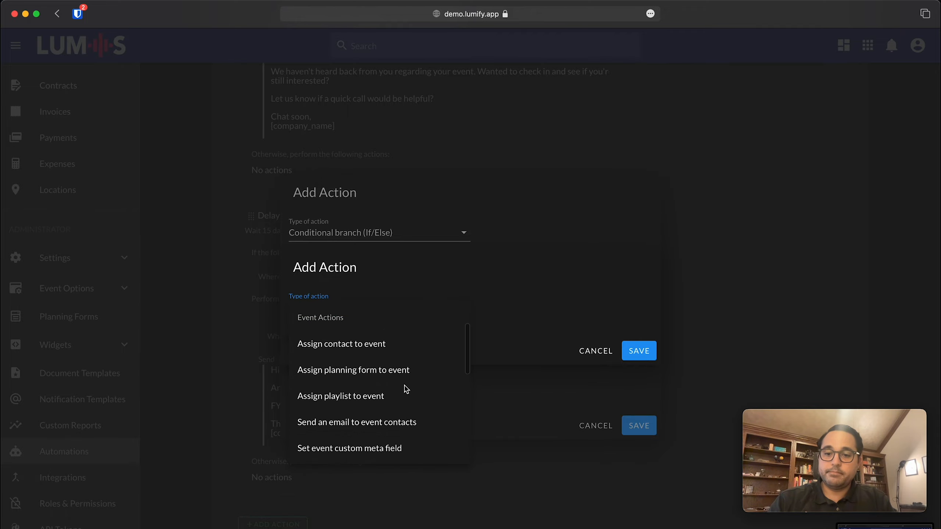
{"action": "scroll", "coordinate": [406, 389], "scroll_direction": "down", "scroll_amount": 3}
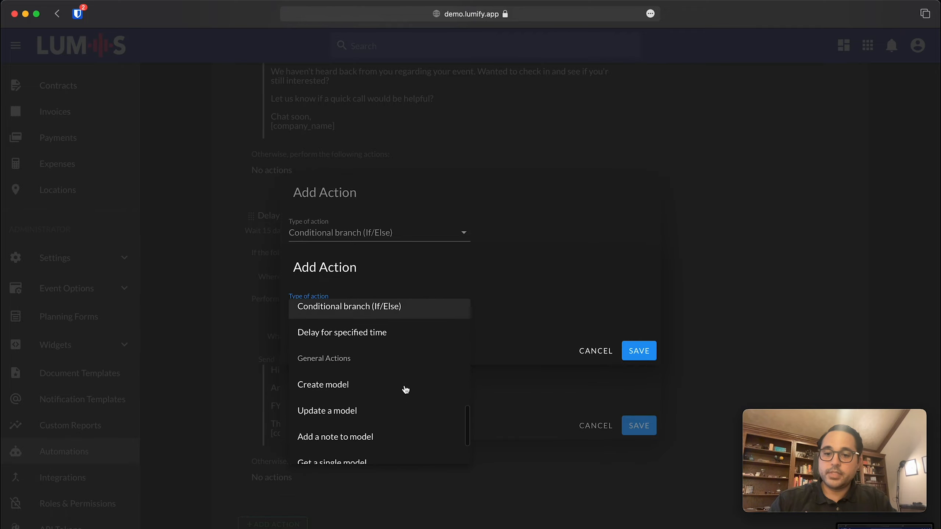
{"action": "scroll", "coordinate": [405, 388], "scroll_direction": "up", "scroll_amount": 6}
{"action": "scroll", "coordinate": [406, 389], "scroll_direction": "up", "scroll_amount": 2}
{"action": "scroll", "coordinate": [403, 389], "scroll_direction": "down", "scroll_amount": 5}
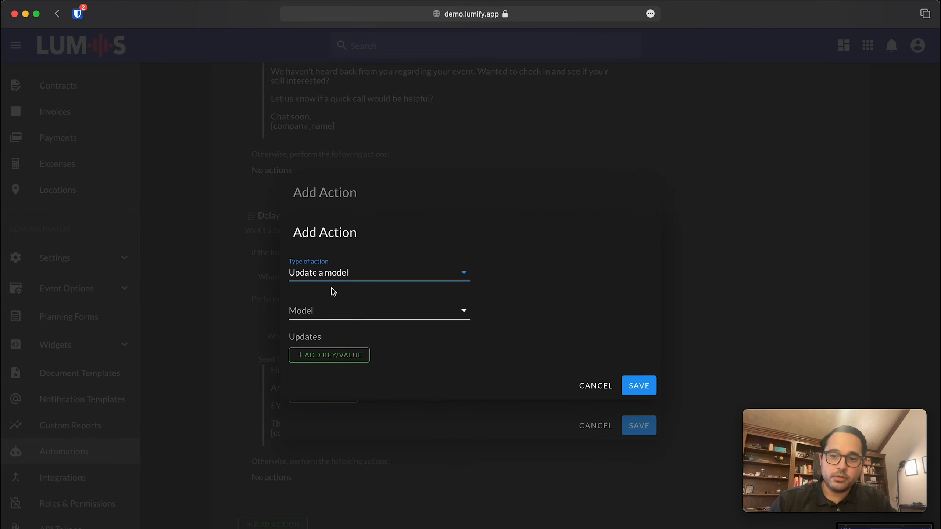
{"action": "left_click", "coordinate": [310, 313]}
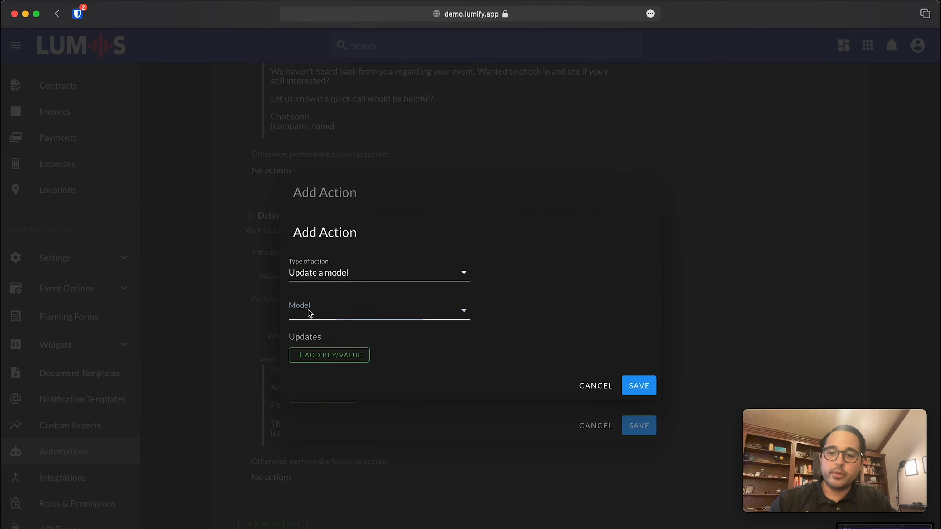
{"action": "left_click", "coordinate": [324, 343]}
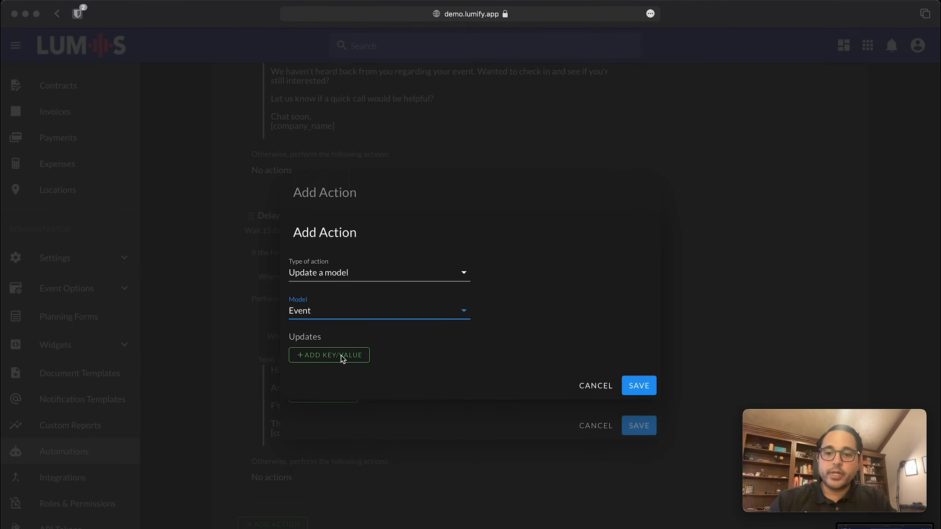
Set event_status_id to 5, then save the update, the branch and the 25-day delay.
{"action": "left_click", "coordinate": [334, 357]}
{"action": "left_click", "coordinate": [335, 356]}
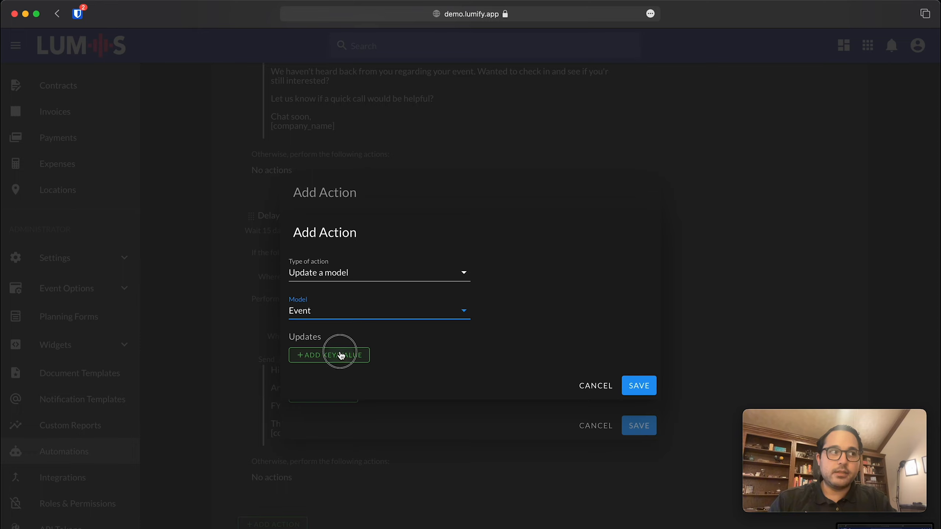
{"action": "left_click", "coordinate": [352, 348]}
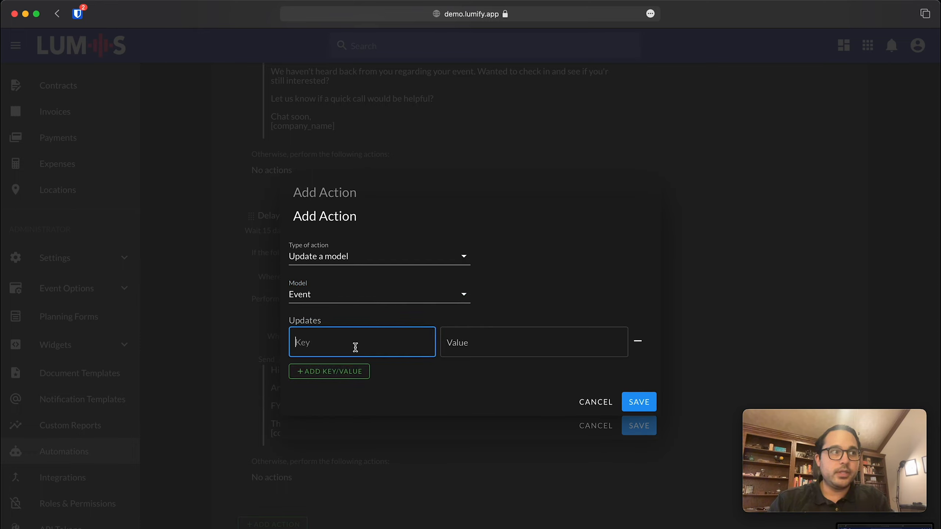
{"action": "type", "text": "event"}
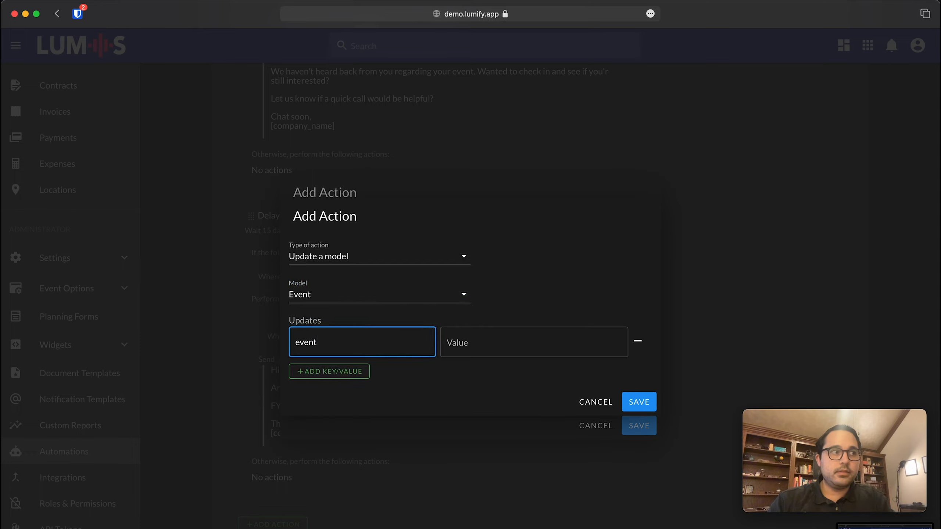
{"action": "type", "text": "_status_i"}
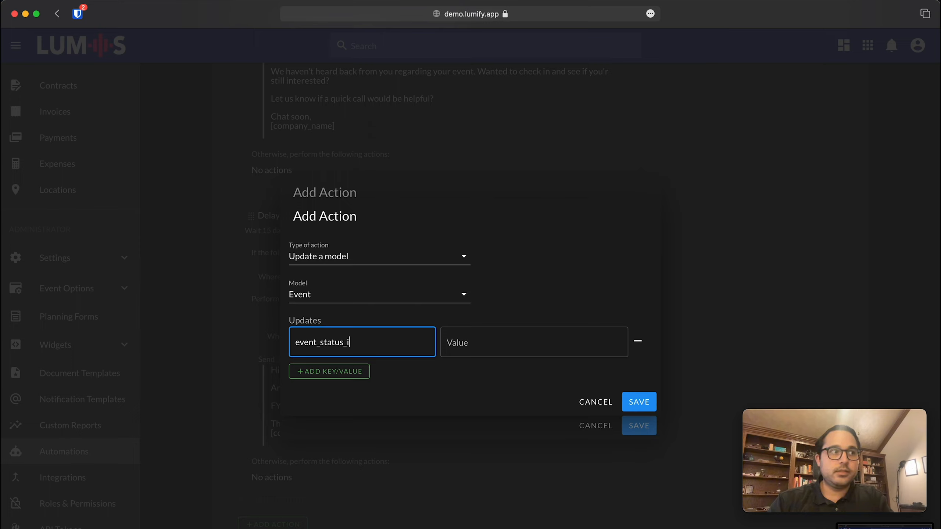
{"action": "type", "text": "d"}
{"action": "key", "text": "Tab"}
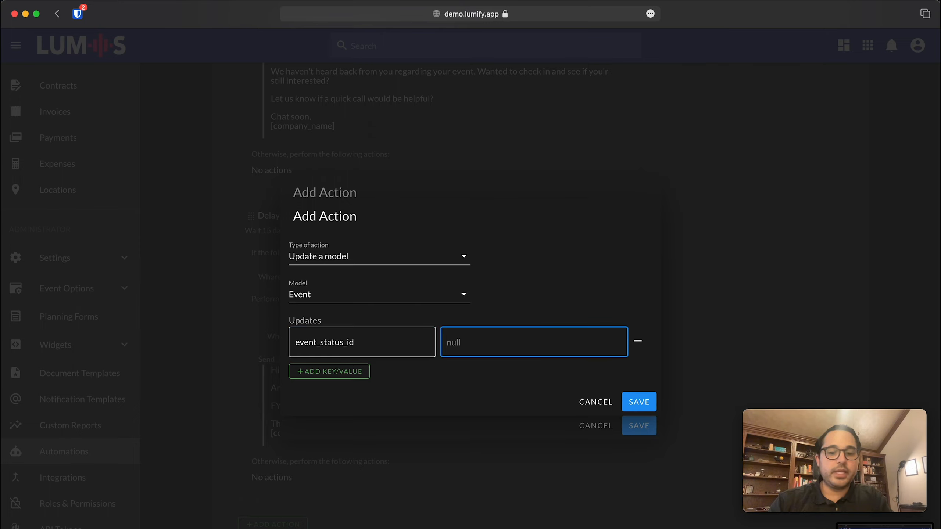
{"action": "type", "text": "5"}
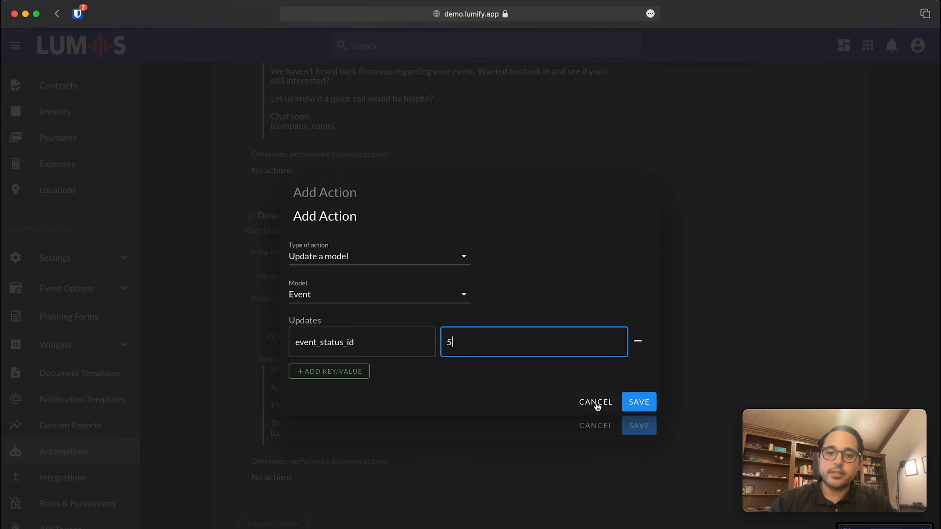
{"action": "left_click", "coordinate": [642, 402]}
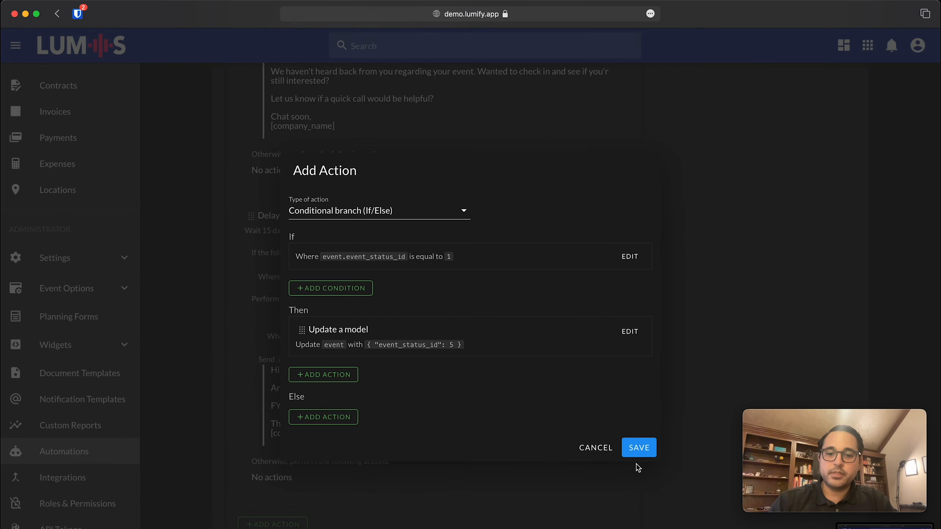
{"action": "left_click", "coordinate": [640, 449]}
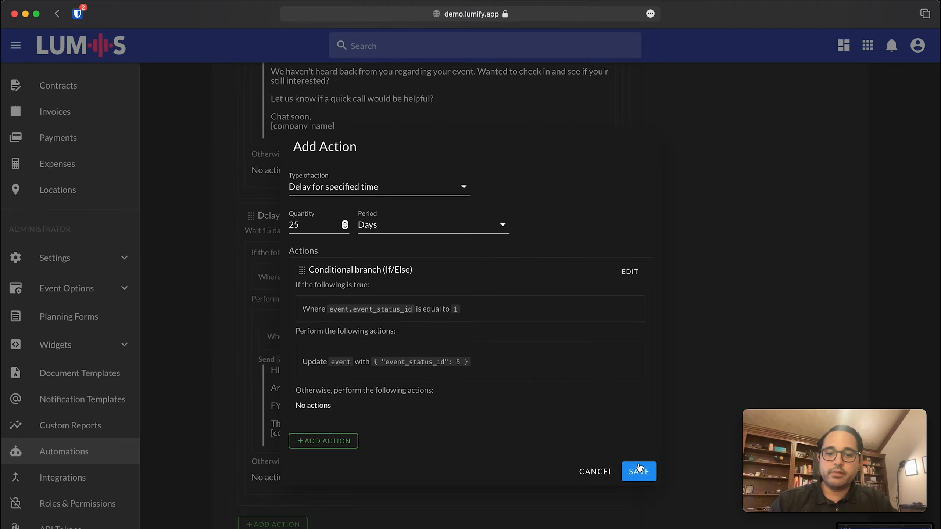
{"action": "left_click", "coordinate": [639, 469]}
Scroll down to check the 25-day delay block, then back to the trigger at the top.
{"action": "scroll", "coordinate": [735, 293], "scroll_direction": "up", "scroll_amount": 15}
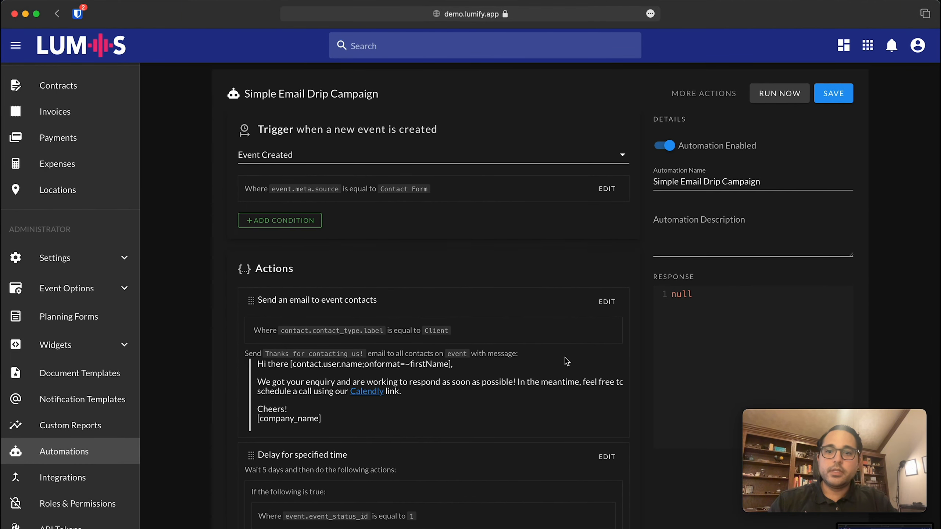
{"action": "scroll", "coordinate": [557, 296], "scroll_direction": "down", "scroll_amount": 5}
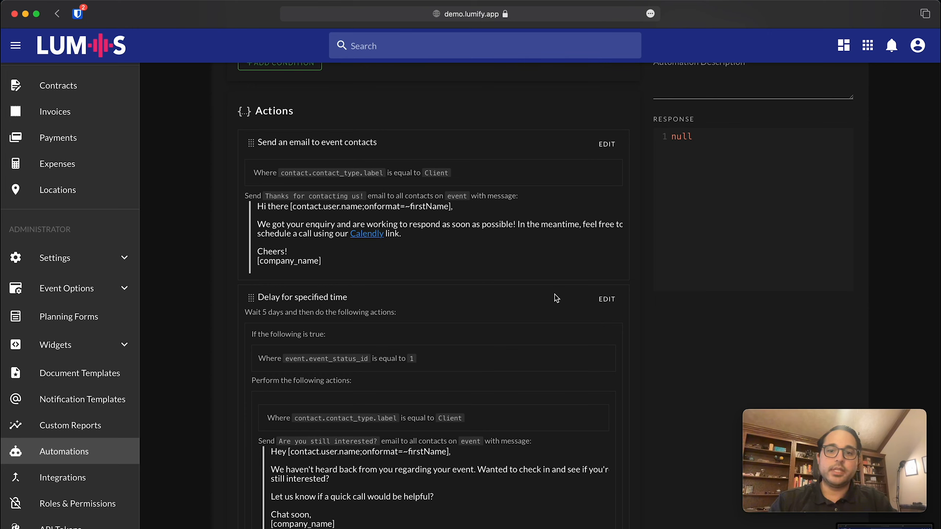
{"action": "scroll", "coordinate": [556, 298], "scroll_direction": "down", "scroll_amount": 10}
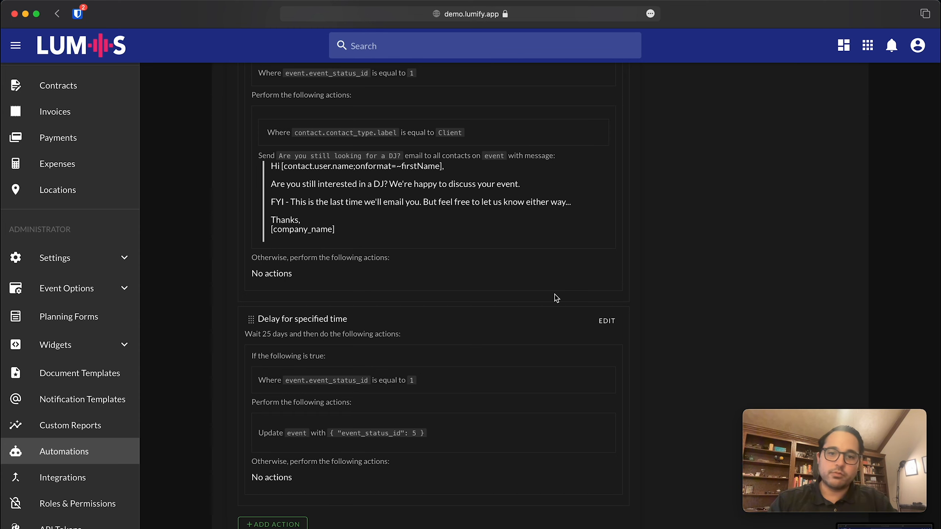
{"action": "scroll", "coordinate": [555, 298], "scroll_direction": "up", "scroll_amount": 15}
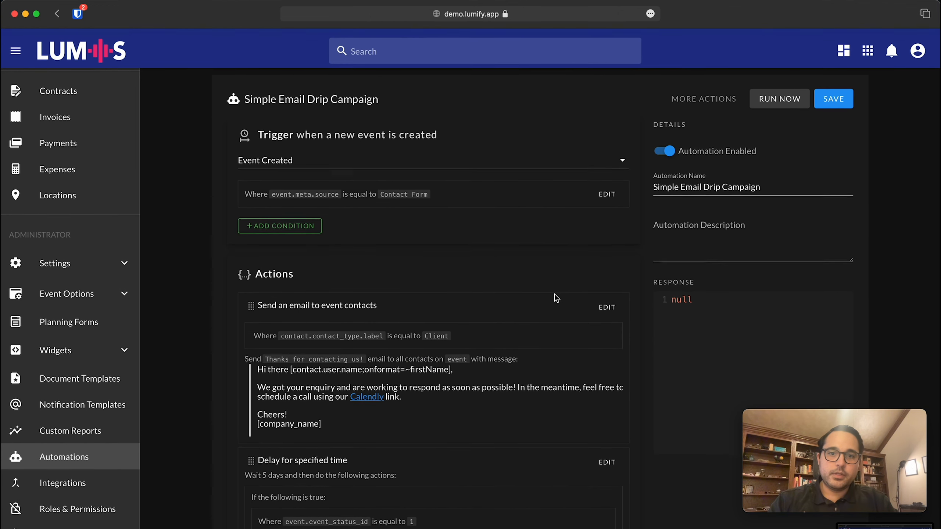